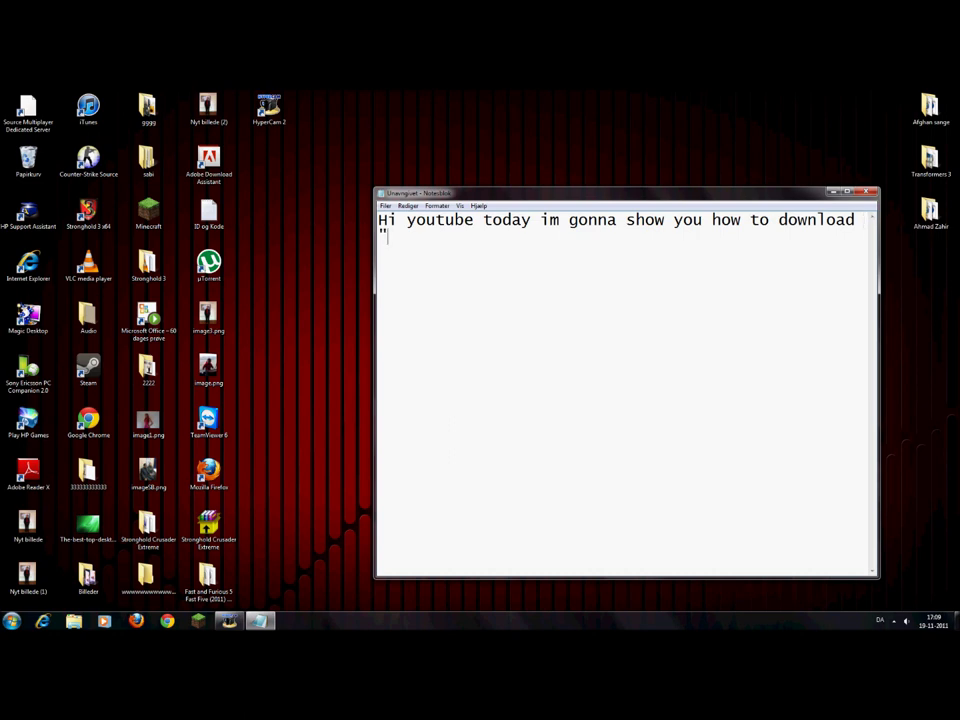
Complete the Notepad message with "Stronghold 3" for free!!!!:D and clear the text.
type("trongho")
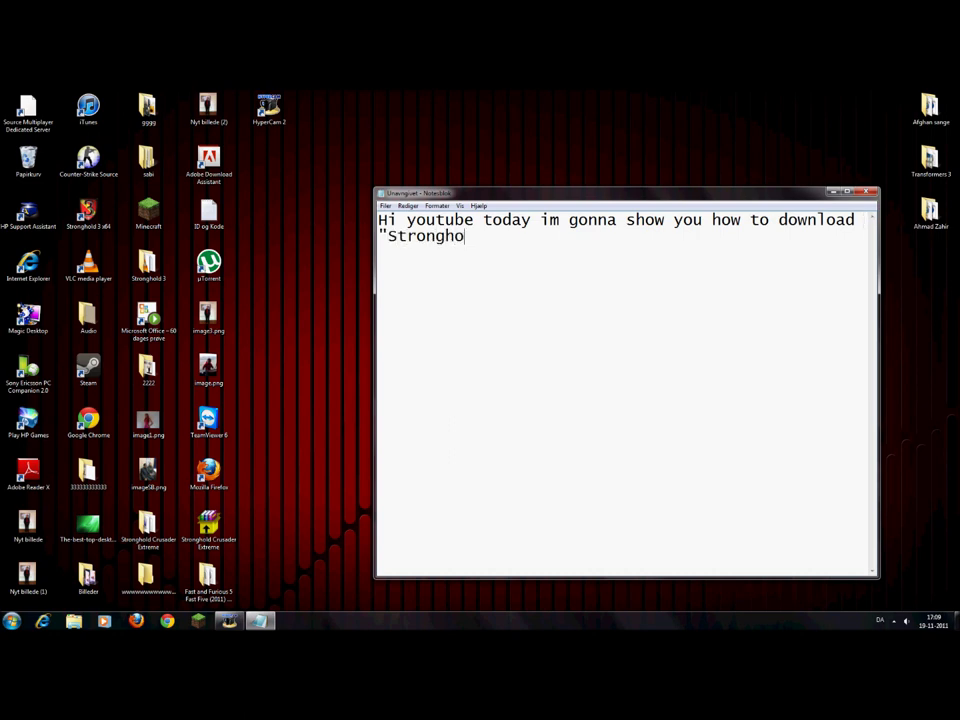
type("ld 3\" for free!!!!:D")
key("ctrl+a")
key("BackSpace")
Write "first you need Utorrent or another but i use that :D" in the note and clear it.
type("first you need")
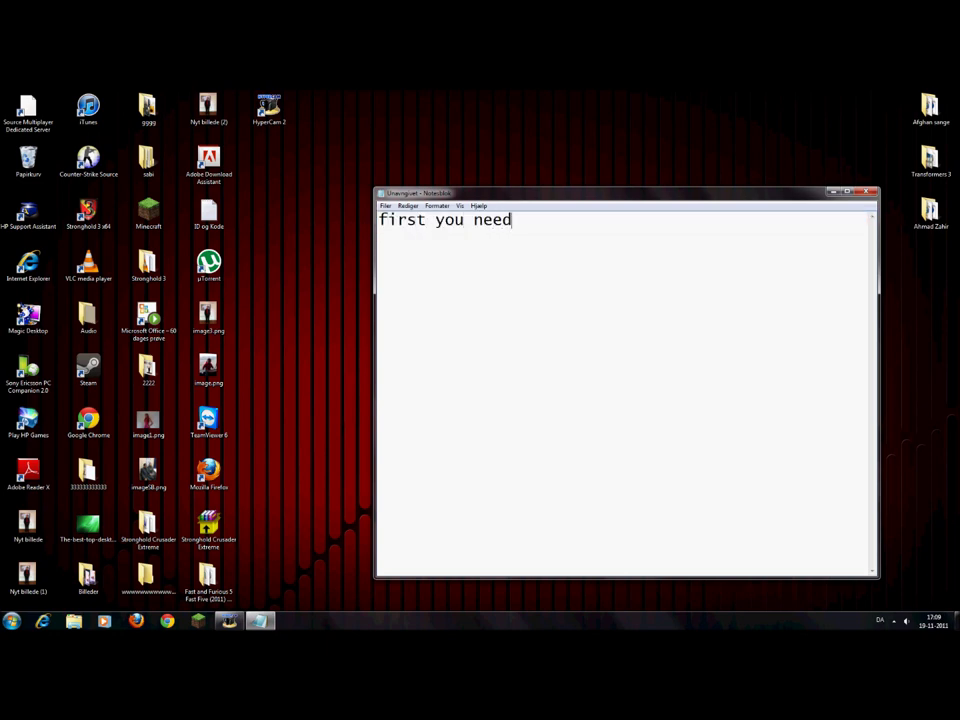
type("Utror")
key("BackSpace")
key("BackSpace")
key("BackSpace")
type("orrent or another but i use that :D")
key("ctrl+a")
key("BackSpace")
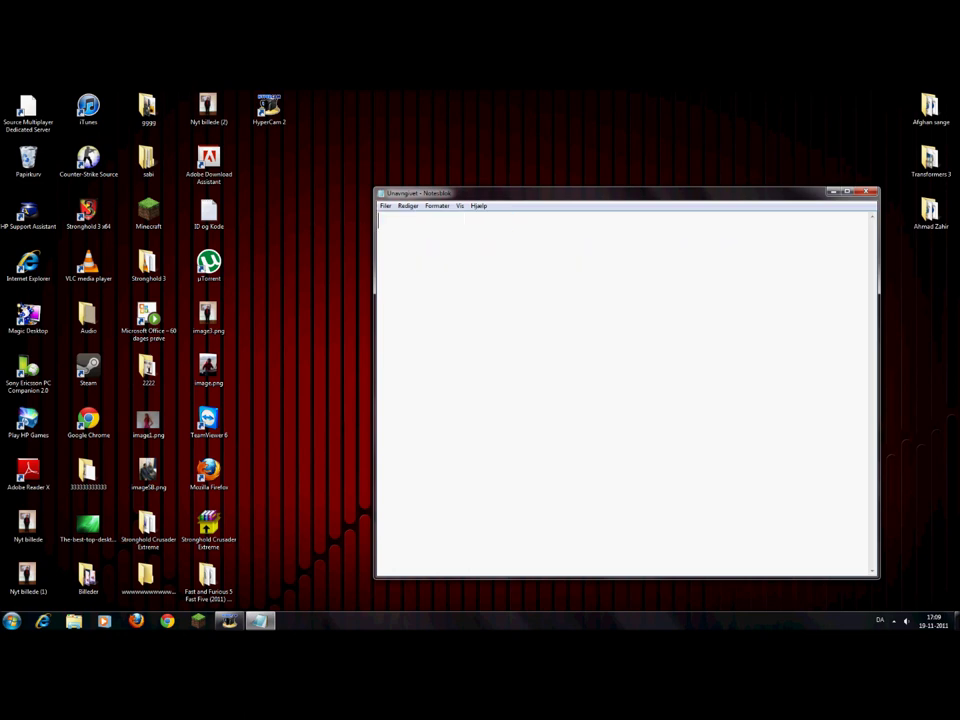
Write "when you have it go to this link" and replace it with the Stronghold-3-SKIDROW torrent download link.
type("When you have it go to th")
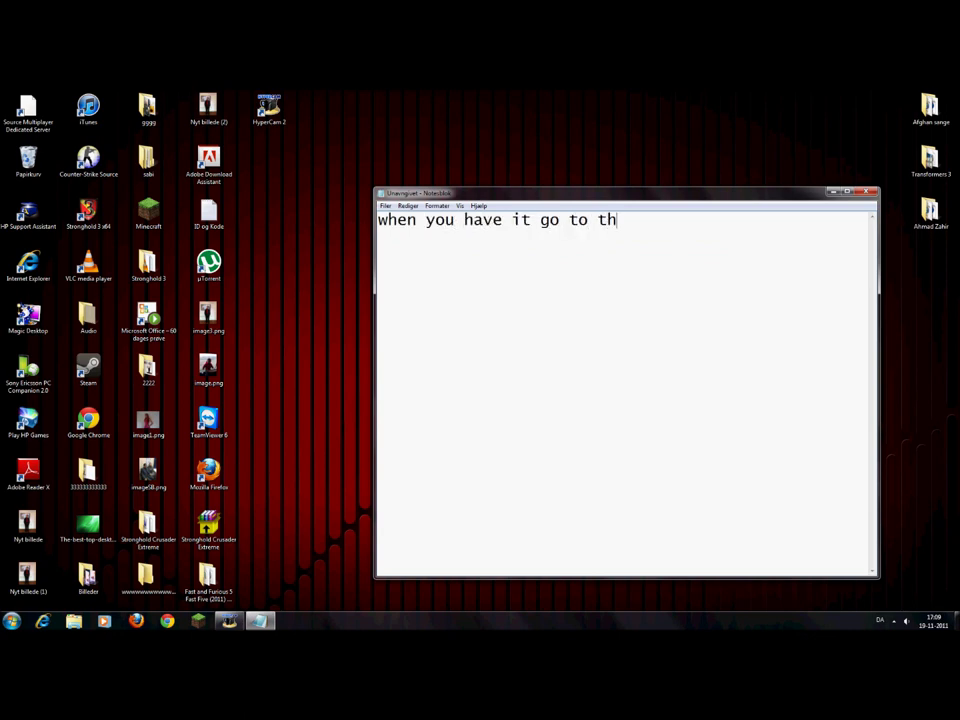
type("is link")
key("ctrl+a")
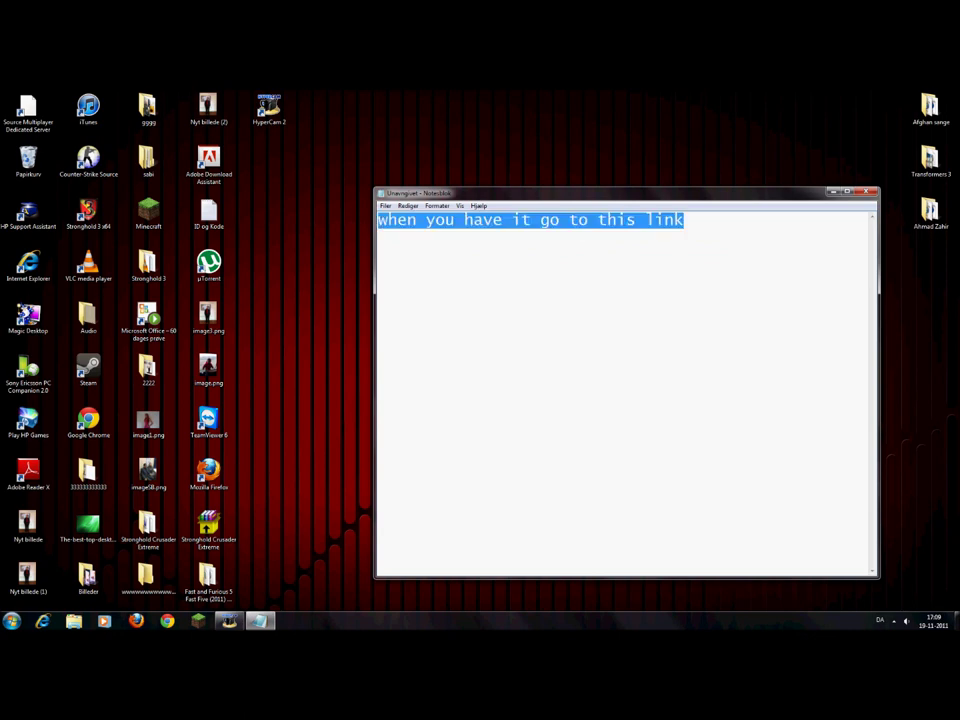
type("http://dl.btjunkie.org/torrent/Stronghold-3-SKIDROW/435898013d43f4c28c38ab667d98c965d62f8e813e09/download.torrent")
Replace the note's text with "it will be in desription.." and remove it.
key("ctrl+a")
type("it will b")
key("BackSpace")
type("e in ")
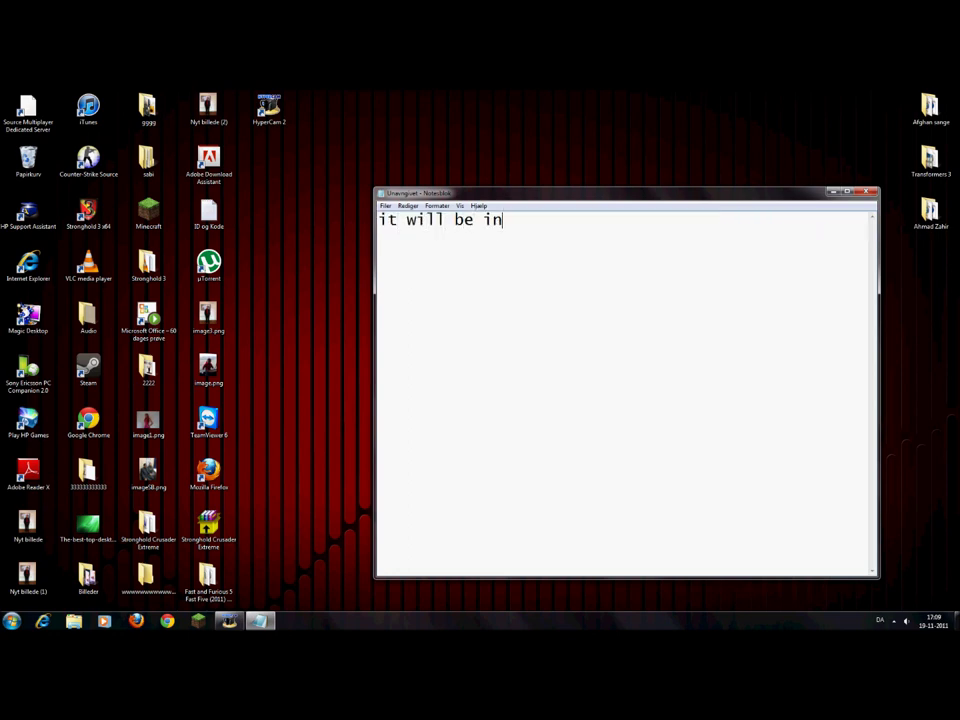
type("desription..")
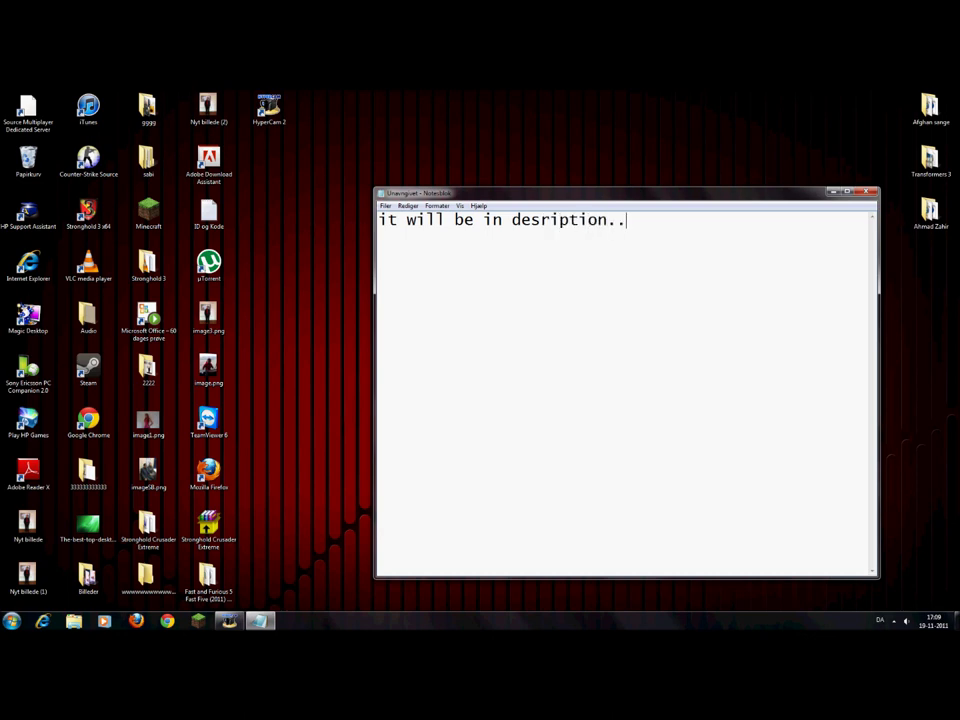
key("ctrl+a")
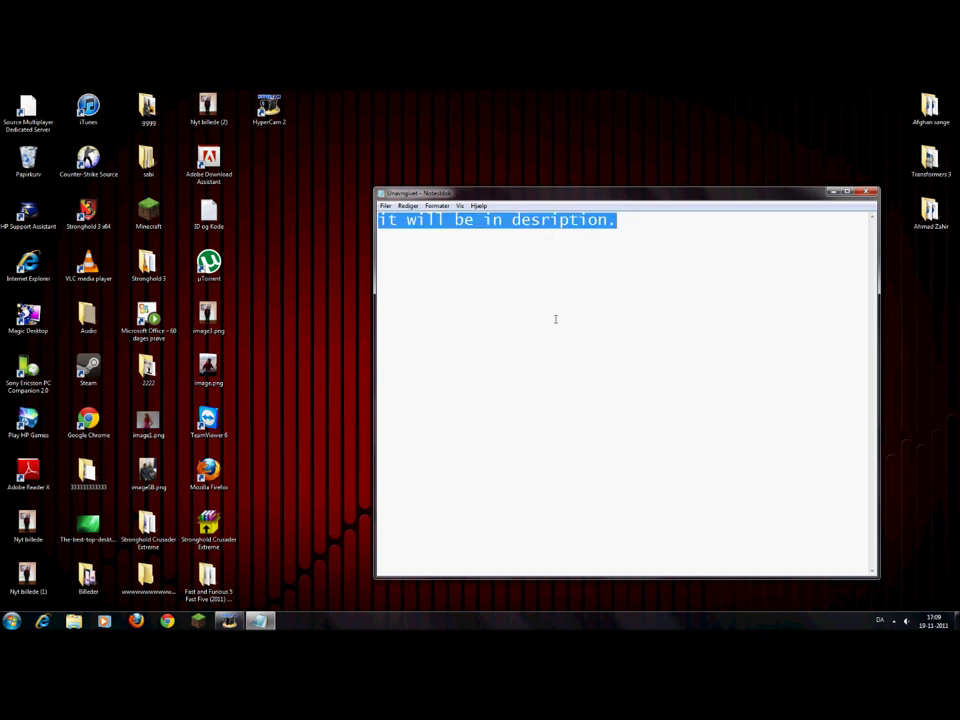
key("ctrl+x")
Switch to Google Chrome, download the Stronghold 3 torrent file, and open it in µTorrent.
left_click(167, 621)
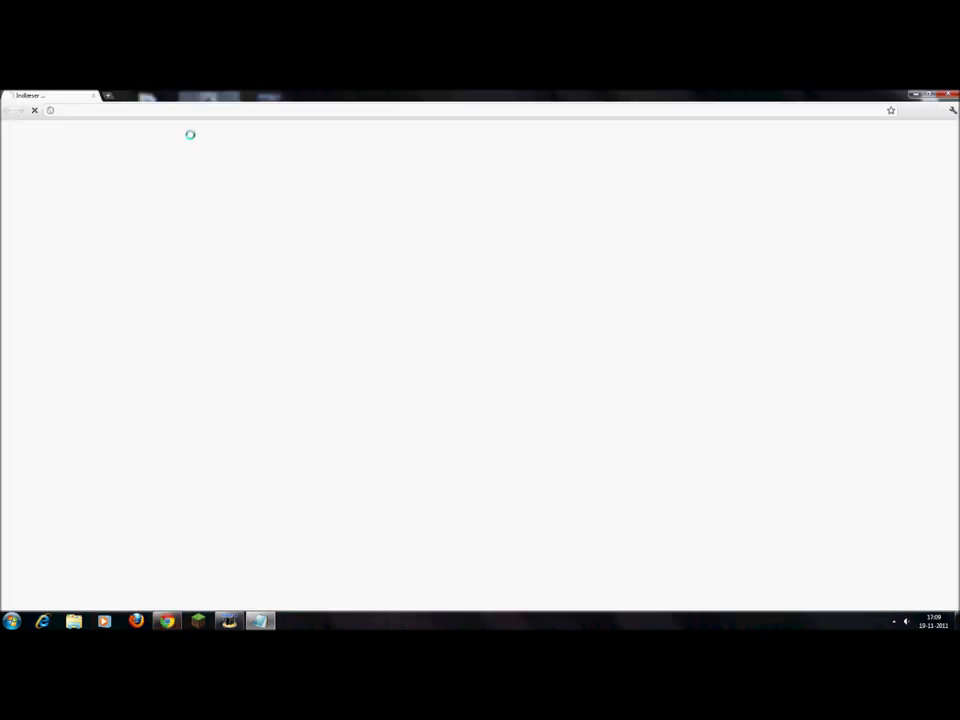
left_click(360, 112)
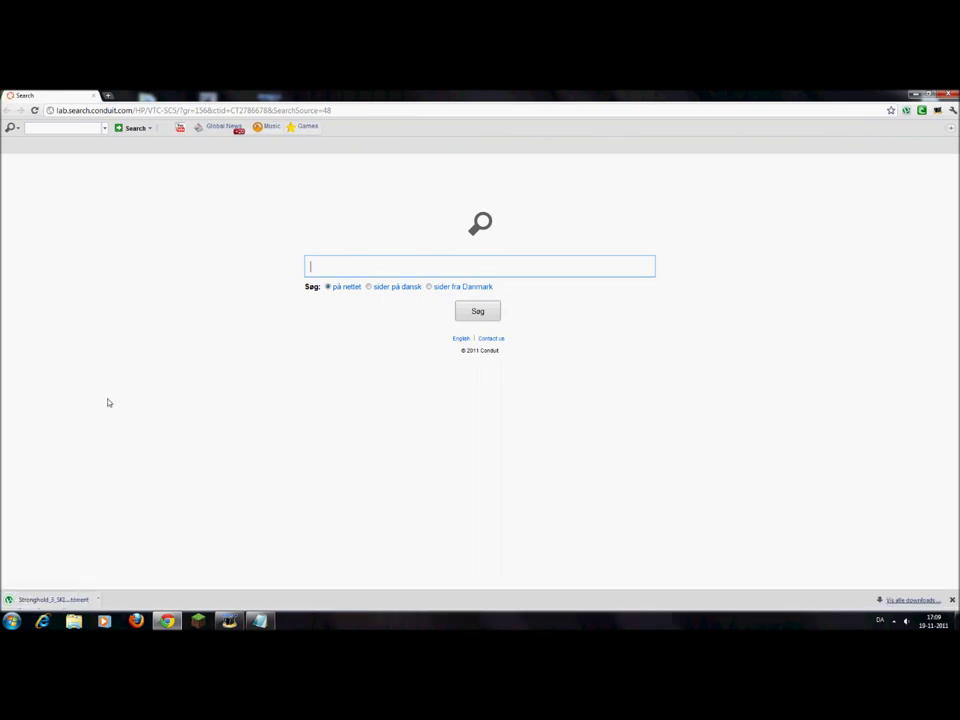
left_click(55, 599)
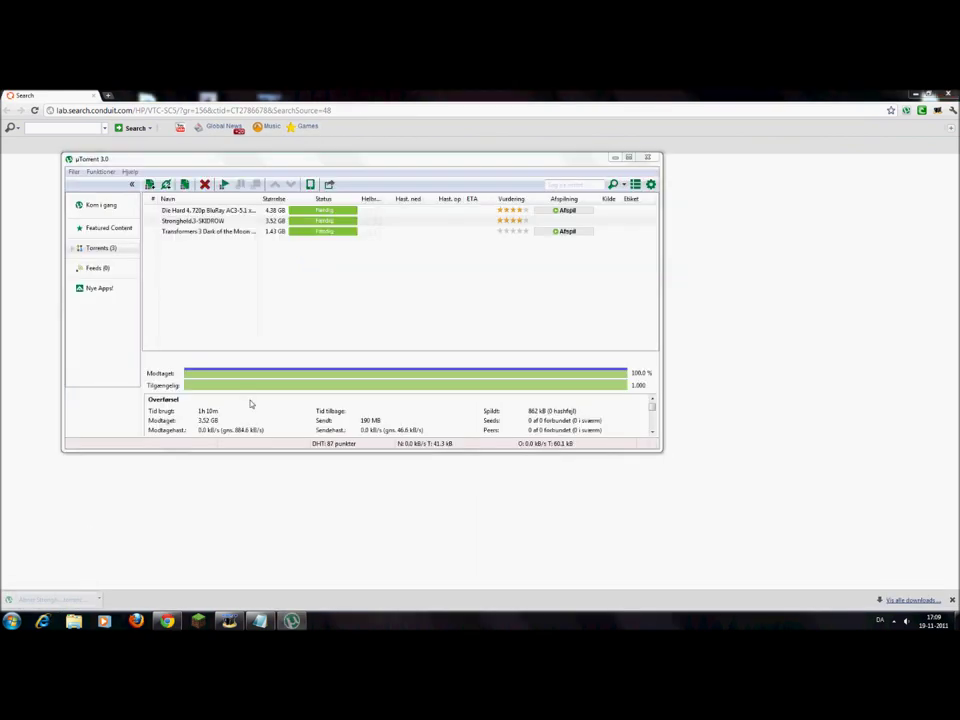
left_click(546, 370)
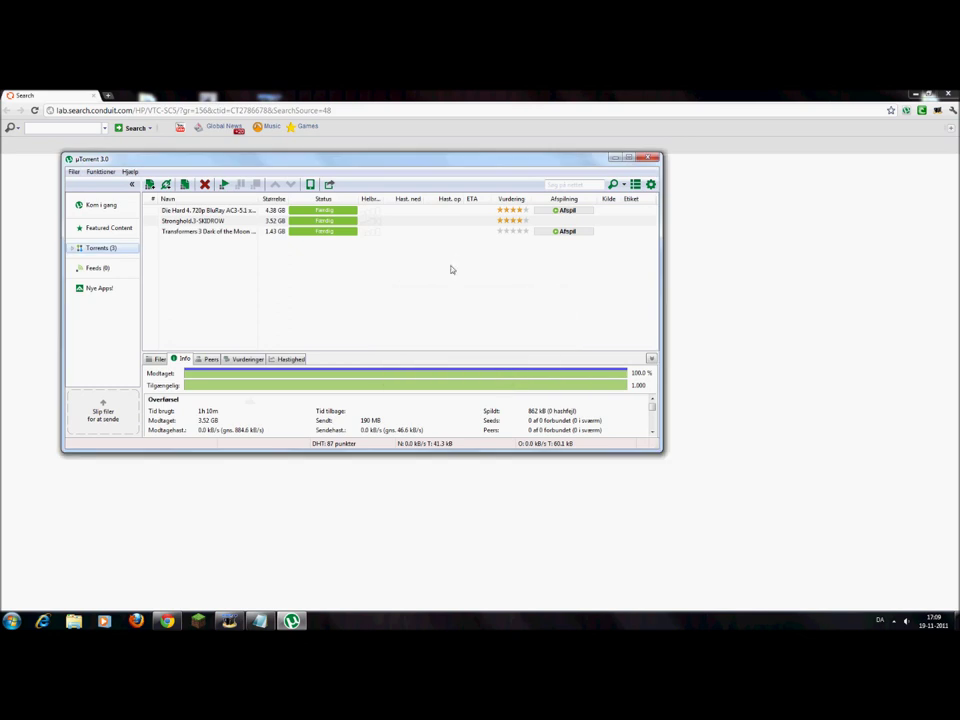
left_click(367, 220)
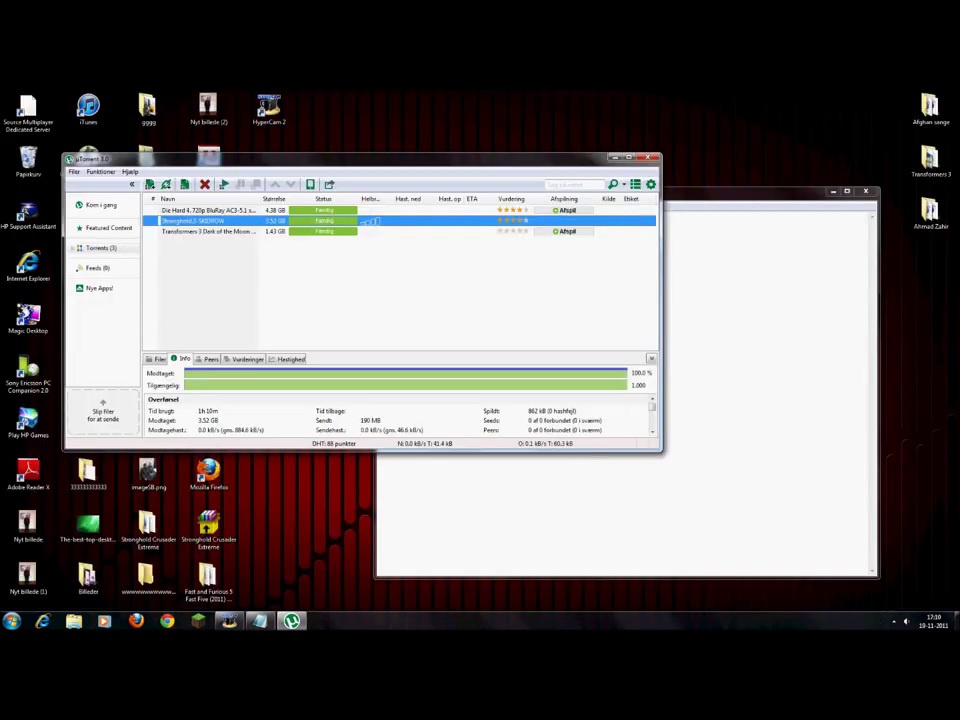
Switch to Notepad, write "i already got but if you", and replace it with "but".
type("i alread")
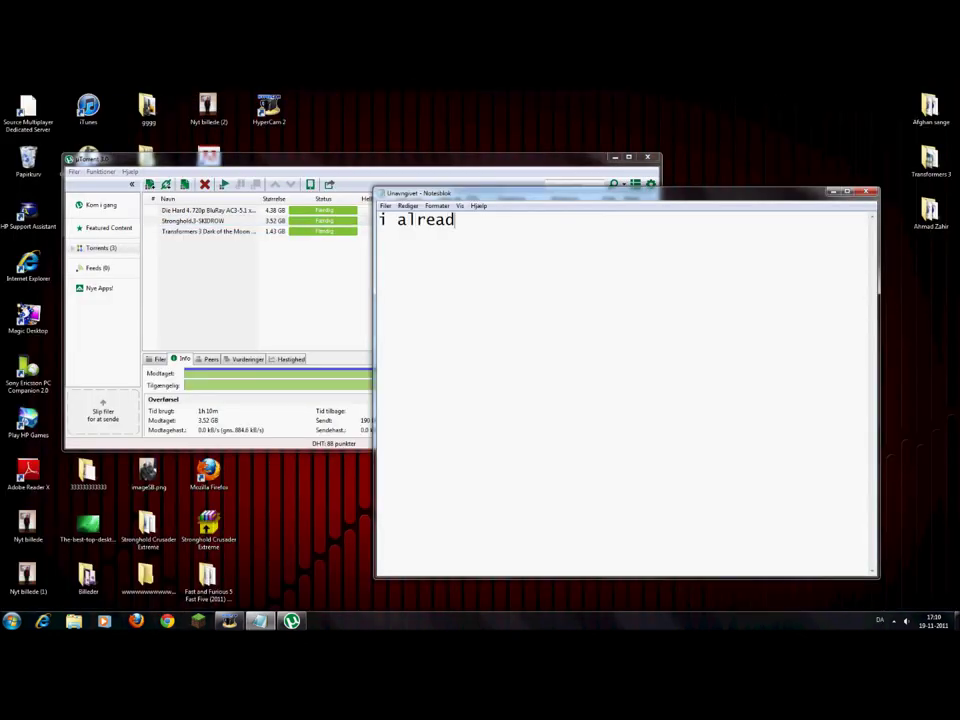
type("y got but if you")
key("ctrl+a")
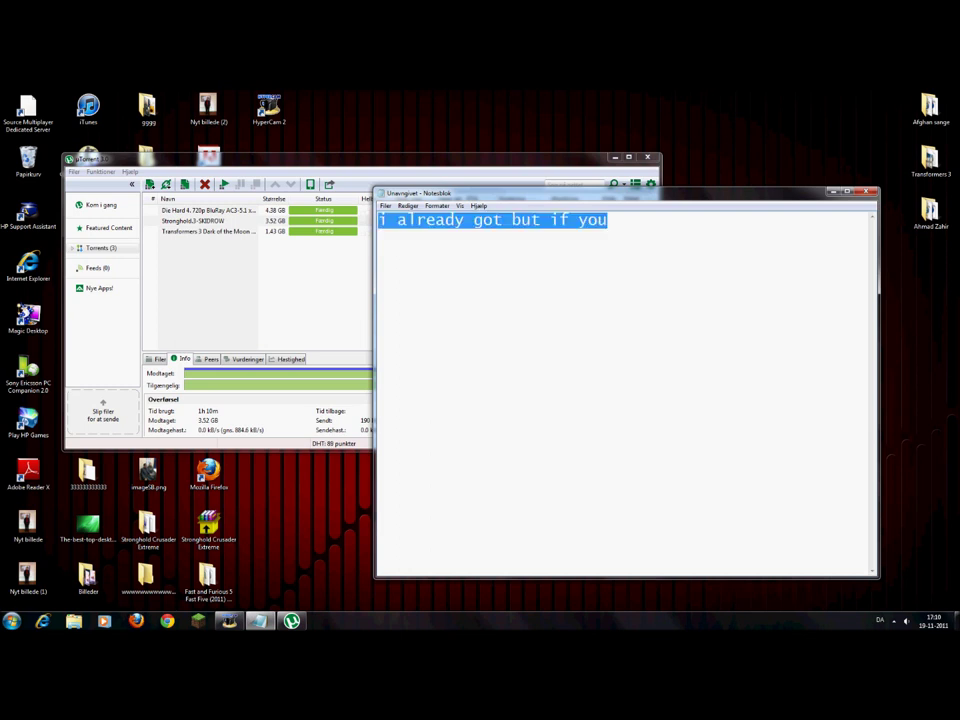
type("but")
key("ctrl+a")
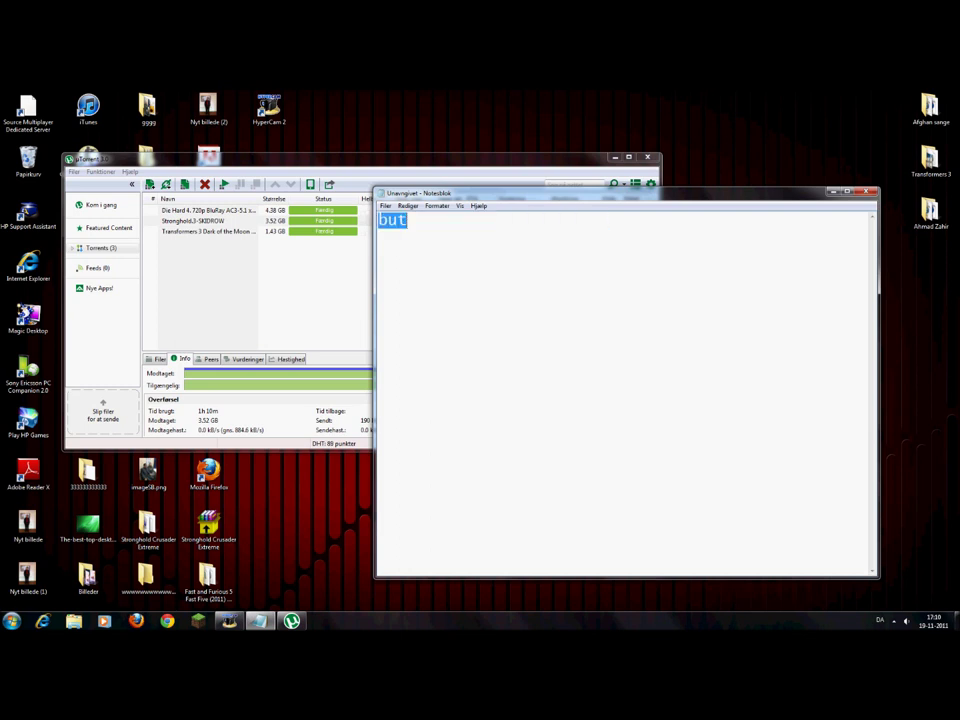
Replace the note's text with "when you done you open the file....." and clear it.
type("when you done")
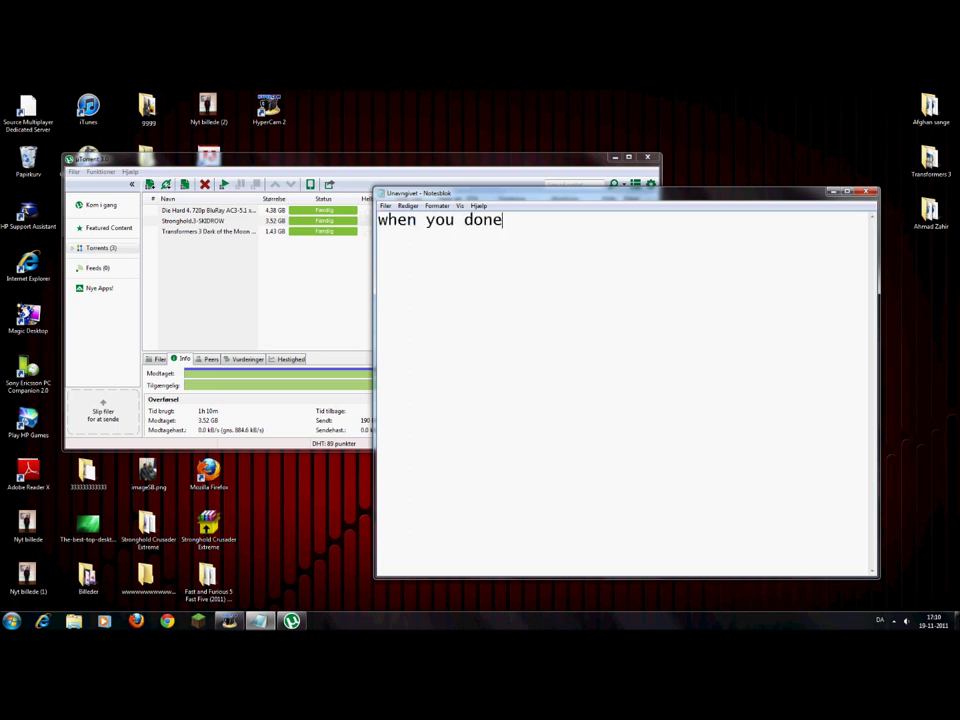
type(" you open the file.....")
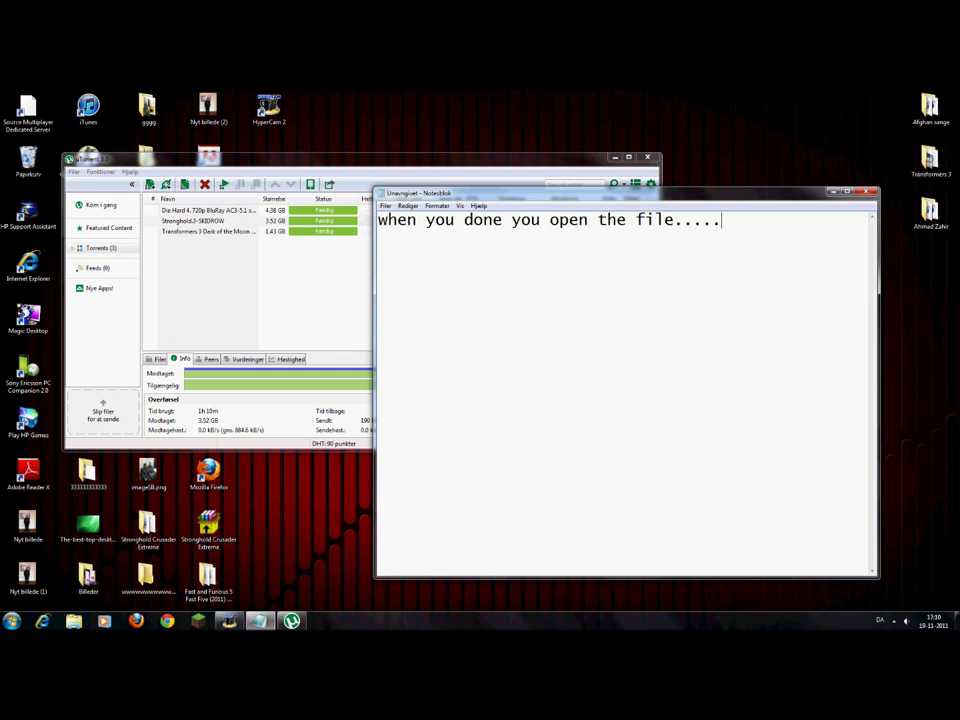
key("ctrl+a")
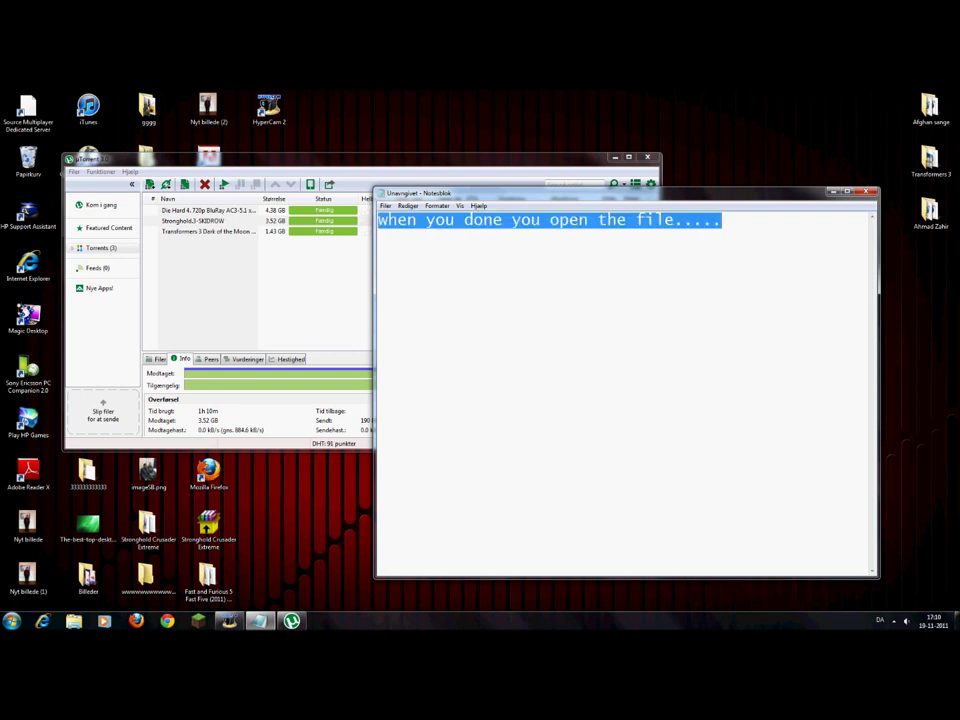
key("BackSpace")
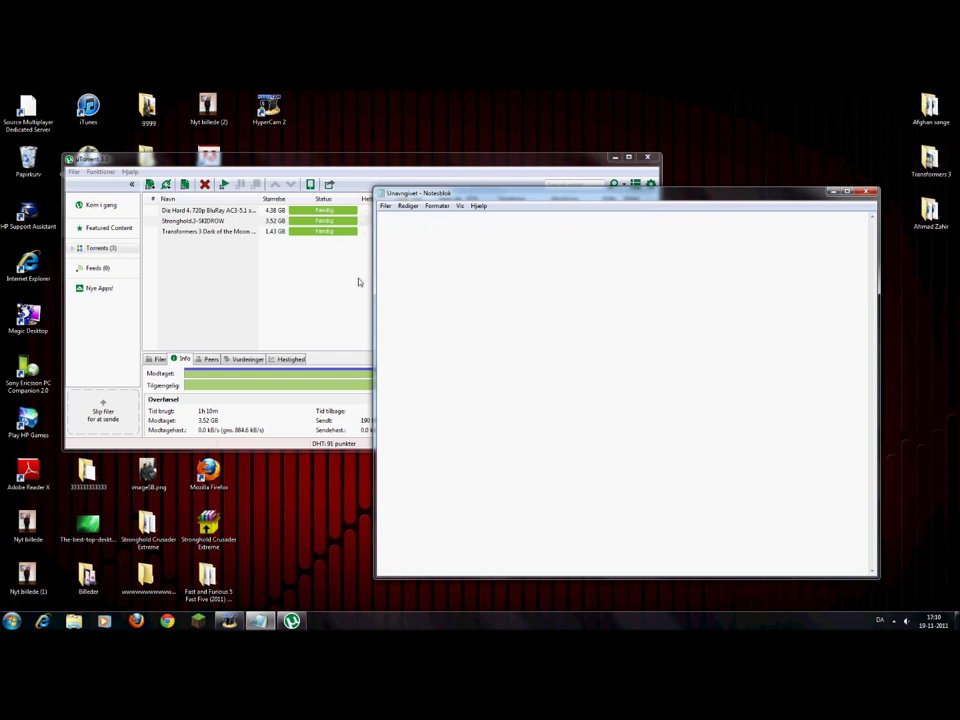
Open the containing folder of the Stronghold.3-SKIDROW torrent from µTorrent.
left_click(348, 220)
right_click(348, 221)
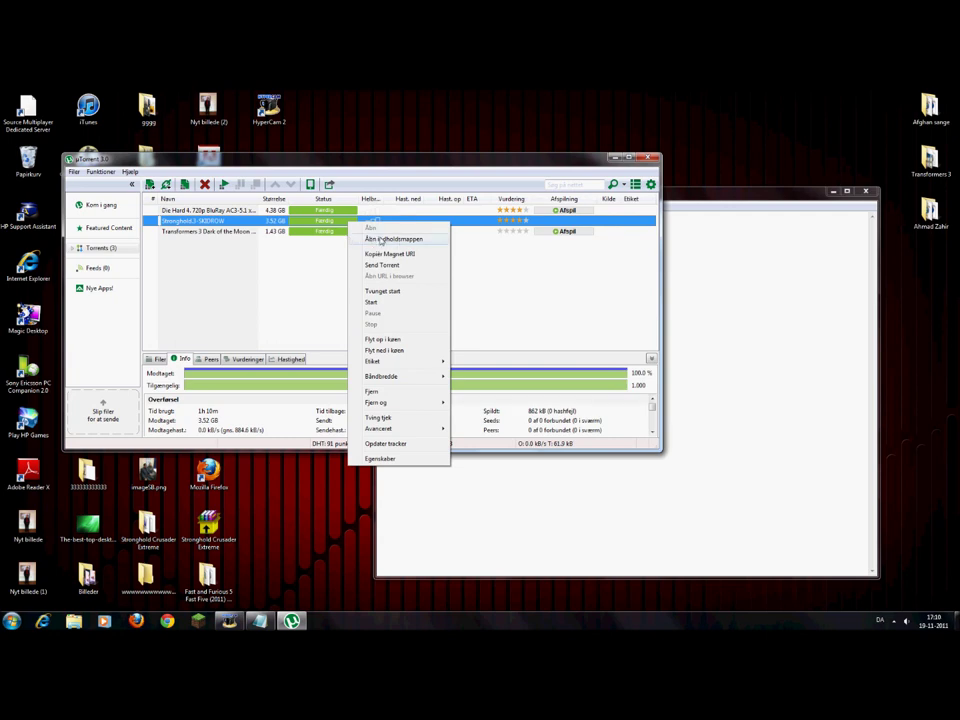
left_click(381, 241)
left_click_drag(383, 374, 313, 323)
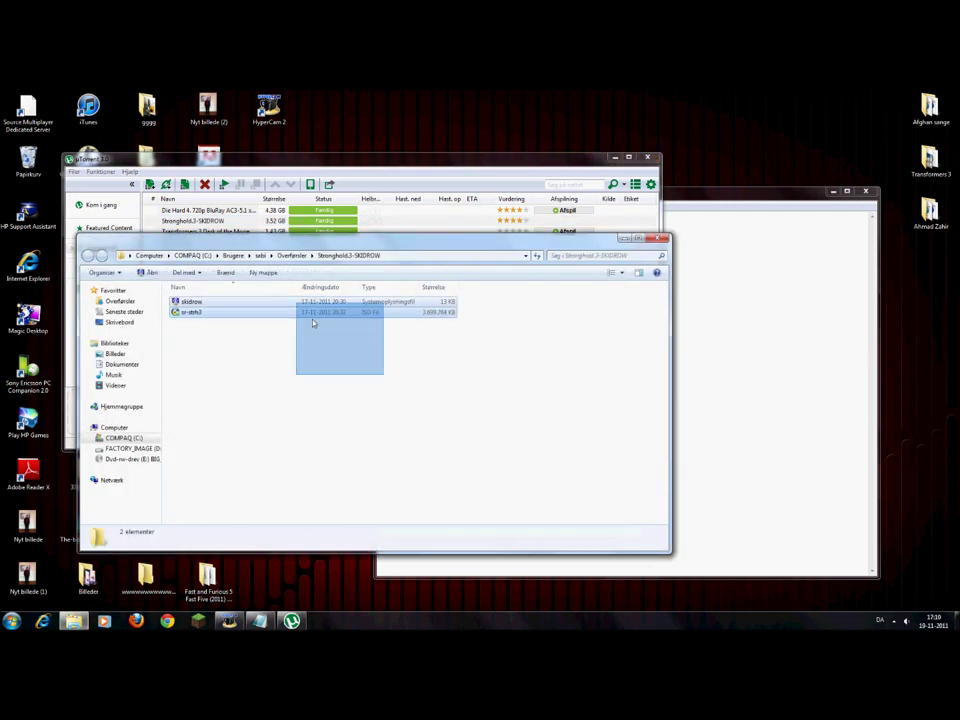
Write "it is ISO but you can run it as RAR" in Notepad and clear it.
left_click(831, 332)
type("it is ")
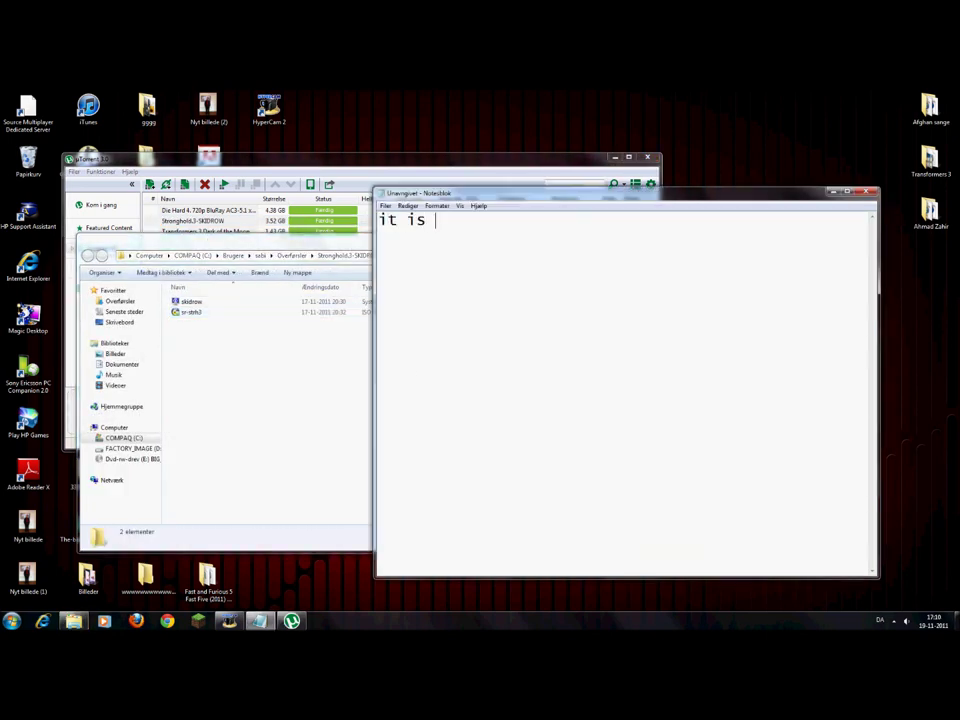
type("ISO but you can do it to ja")
key("BackSpace")
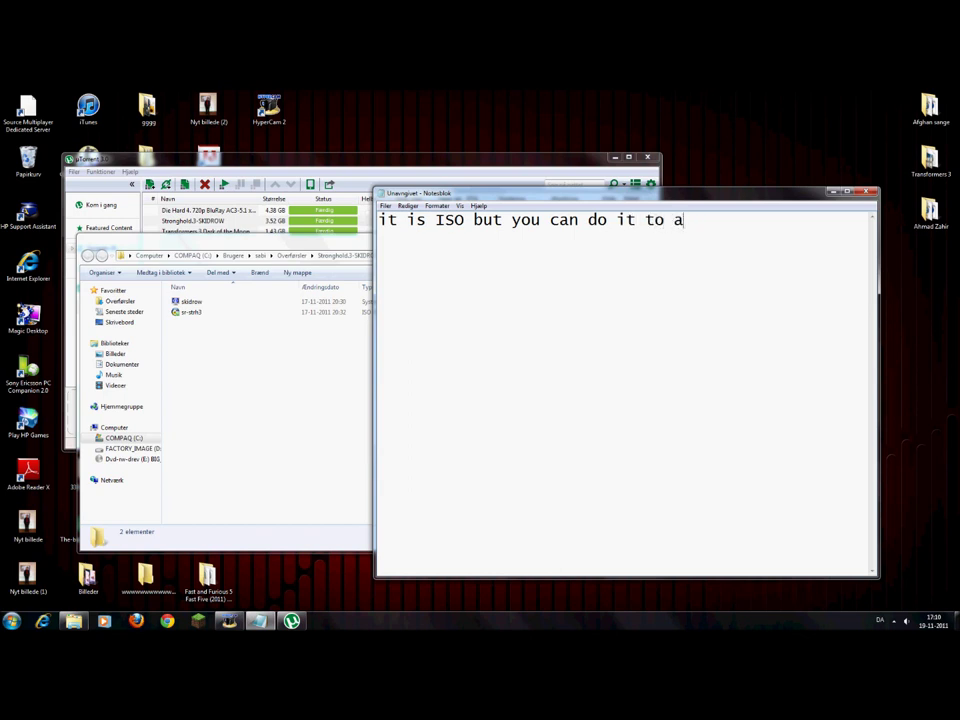
key("BackSpace")
key("BackSpace")
key("BackSpace")
key("BackSpace")
key("BackSpace")
key("BackSpace")
key("BackSpace")
key("BackSpace")
type("run t")
key("BackSpace")
type("it as ")
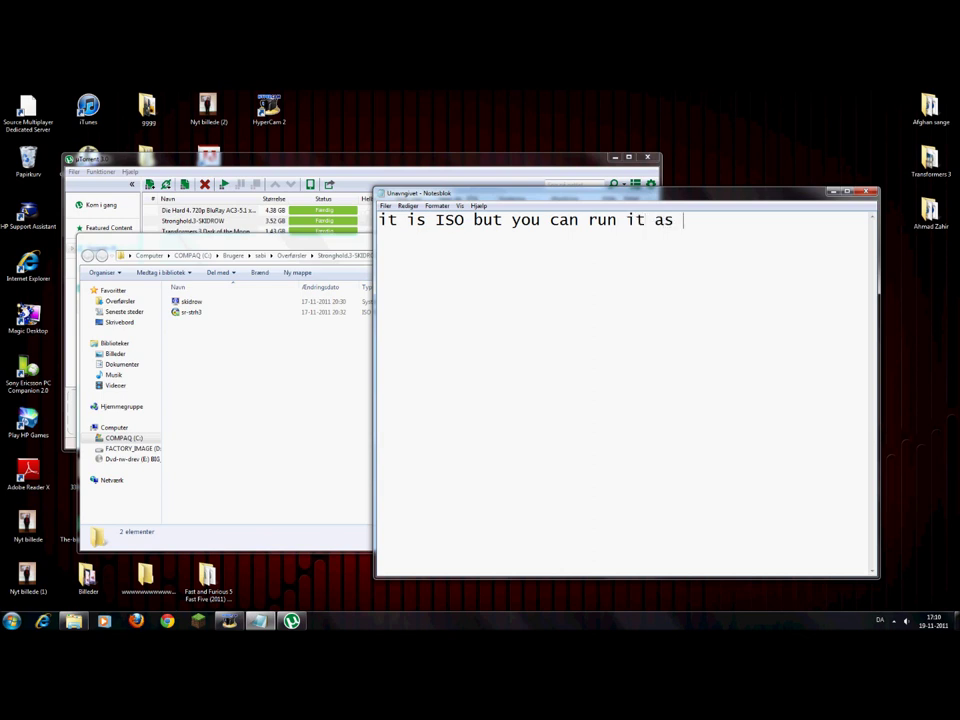
type("RAR")
key("ctrl+a")
key("BackSpace")
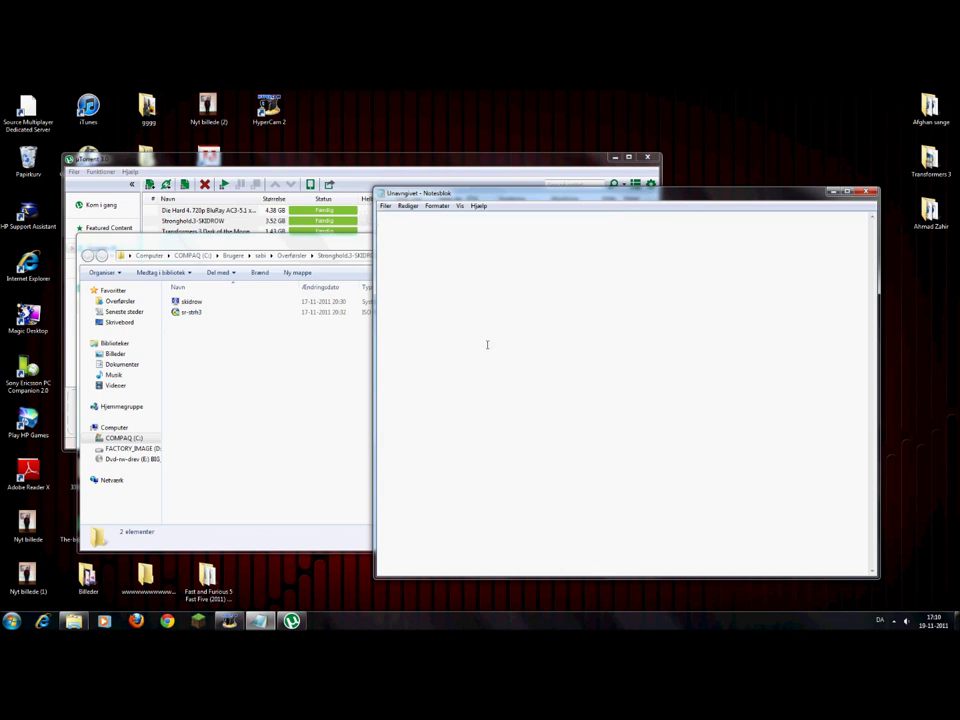
Open the sr-strh3 ISO file with WinRAR archiver and select all its contents.
right_click(290, 312)
mouse_move(323, 337)
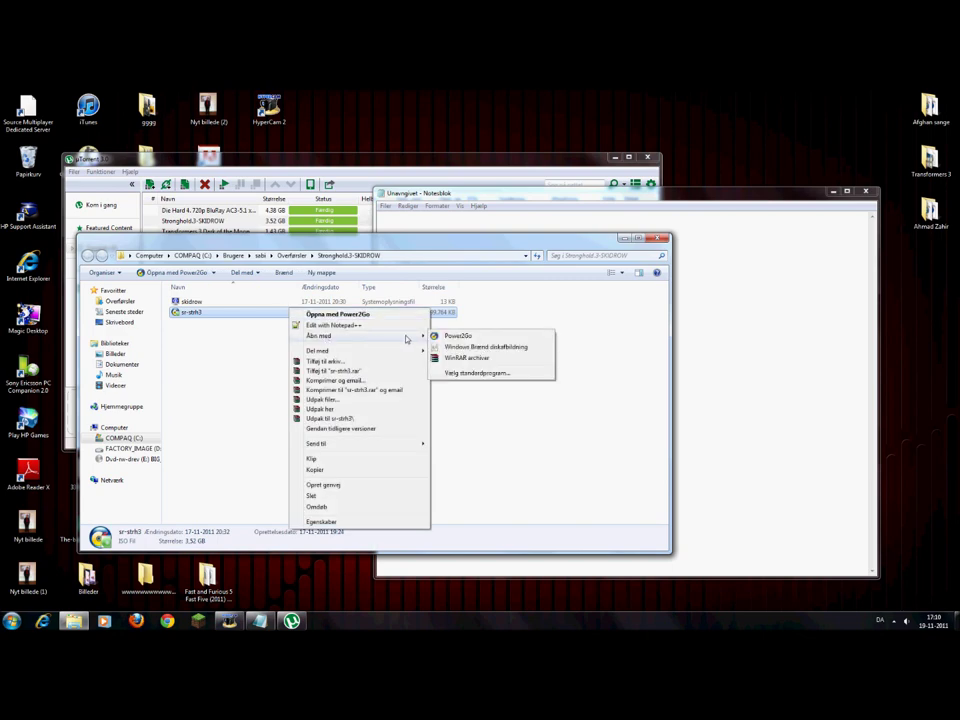
left_click(467, 362)
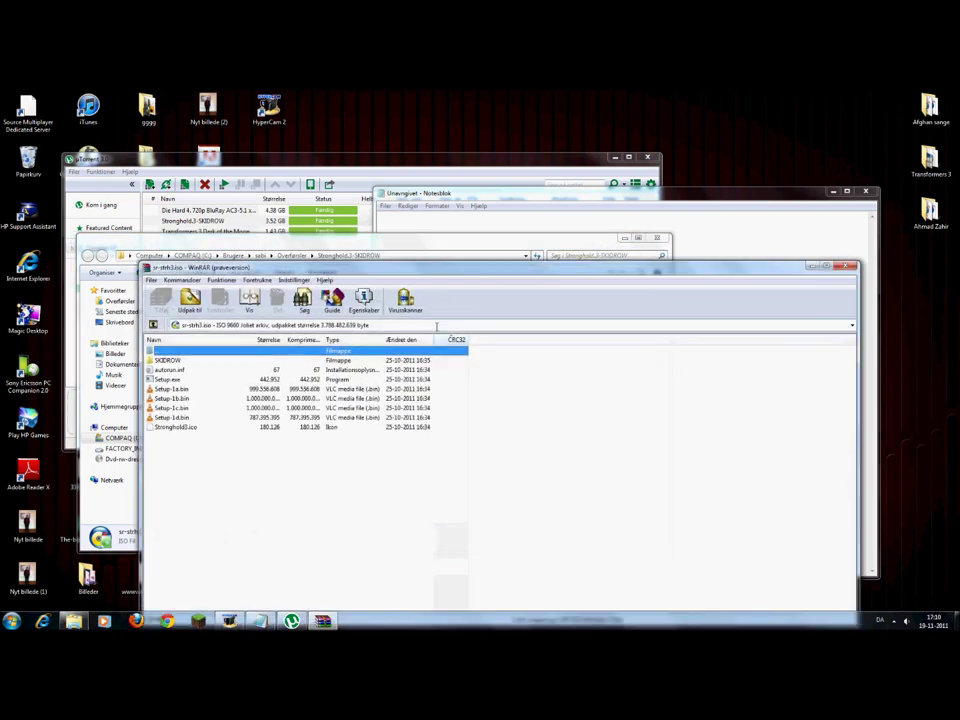
key("ctrl+a")
Write "Now go to desktop and create a file" in Notepad and clear it.
left_click(758, 240)
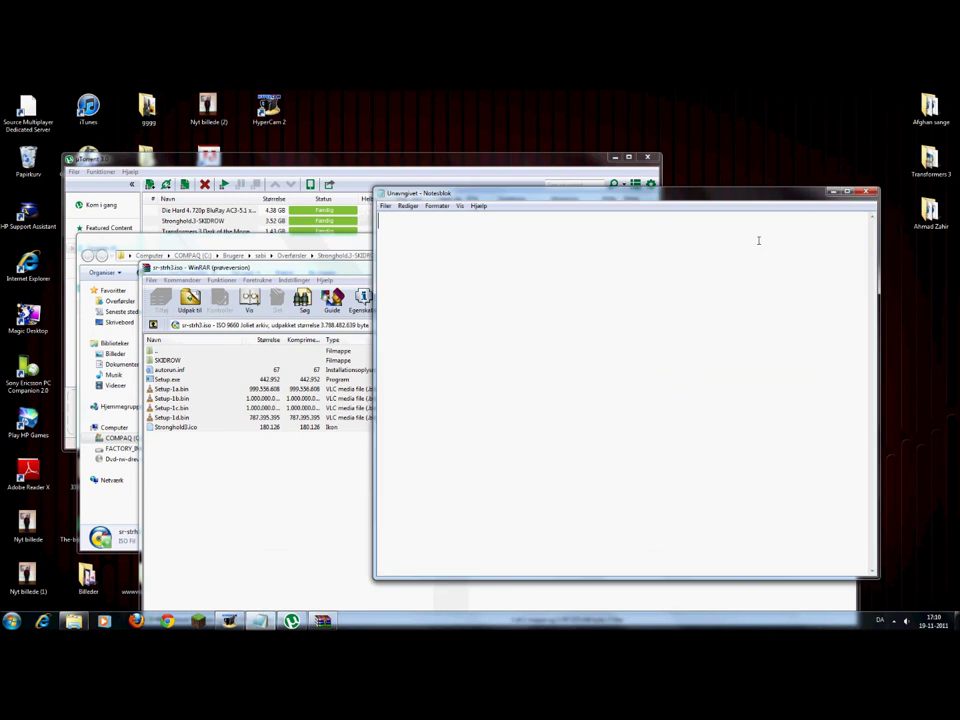
type("Now go to desk")
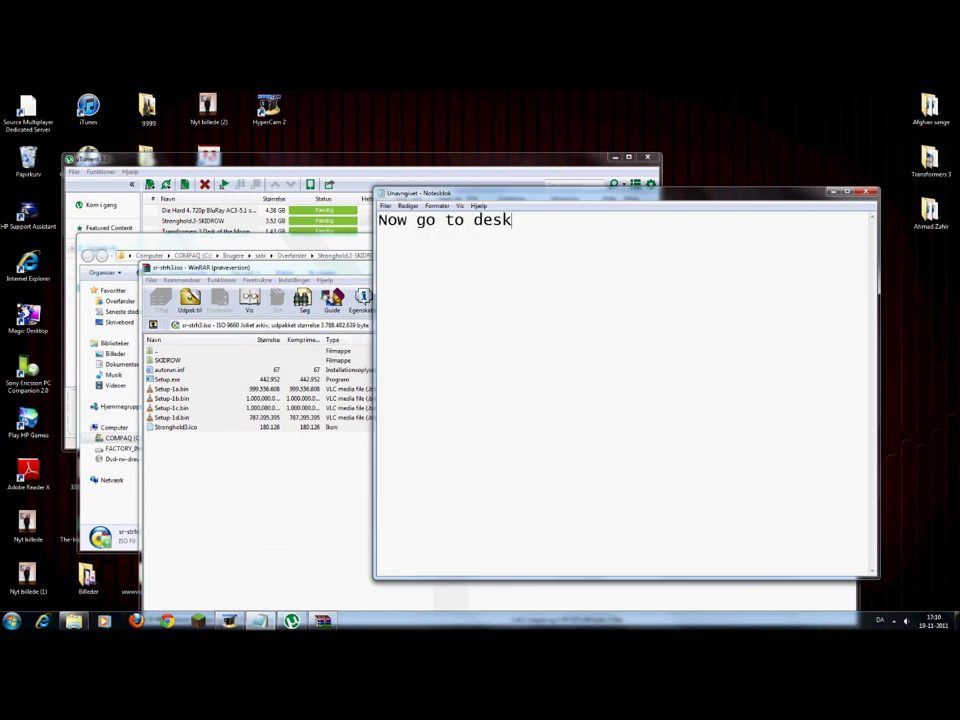
type("top and create a file")
key("ctrl+a")
key("BackSpace")
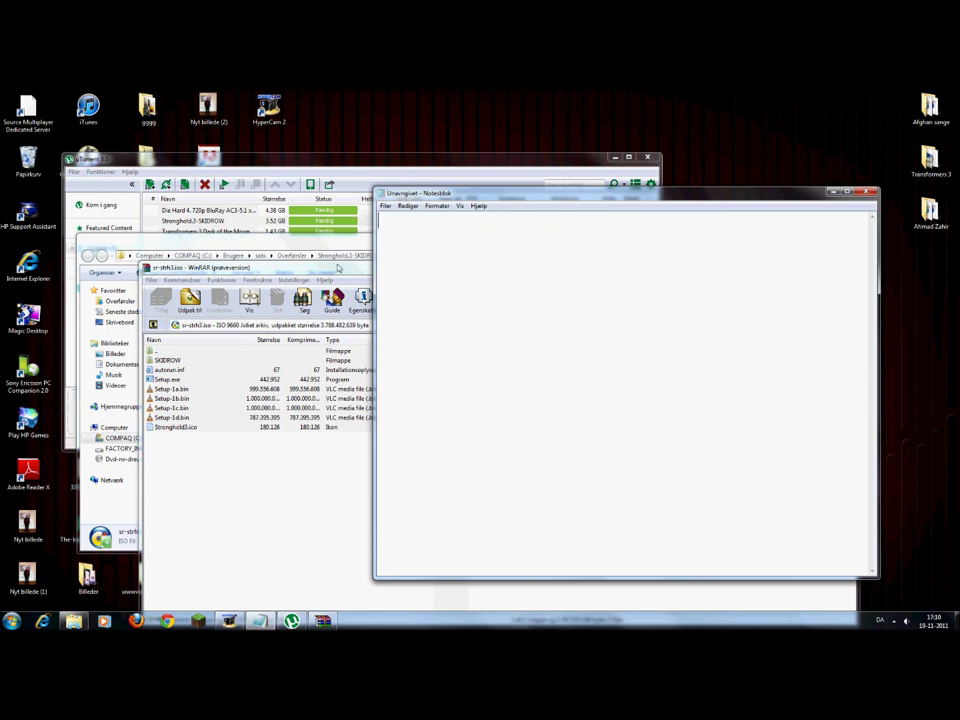
Return to the sr-strh3.iso archive in WinRAR and reselect all its entries.
left_click(338, 268)
left_click(553, 450)
key("ctrl+a")
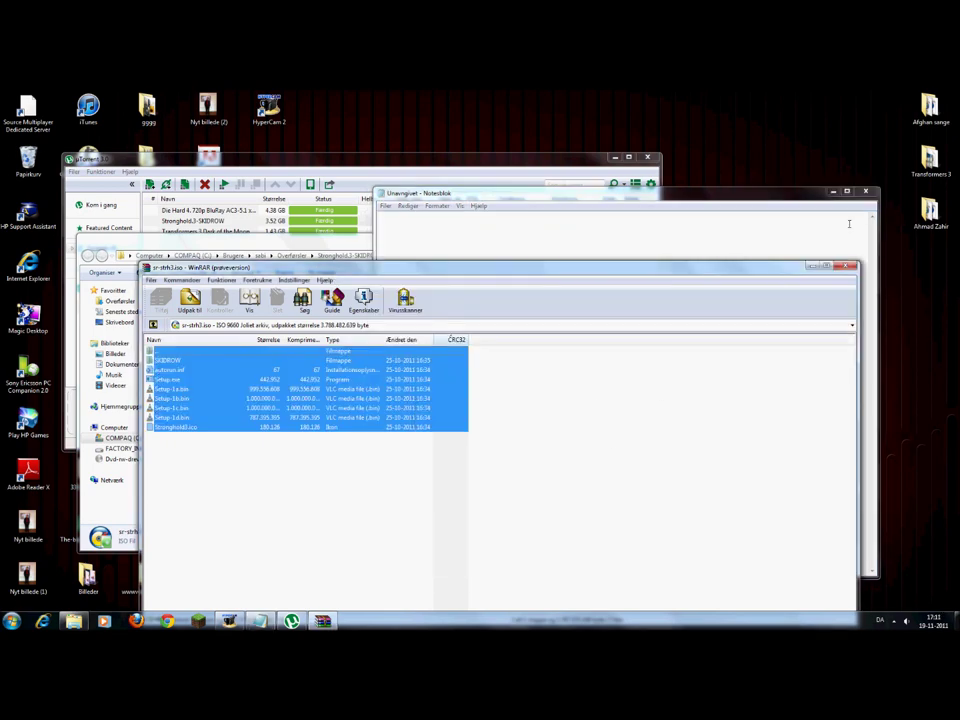
Close the µTorrent window and create a new desktop folder named "agasdgdsgsdgsd".
key("Escape")
left_click(647, 157)
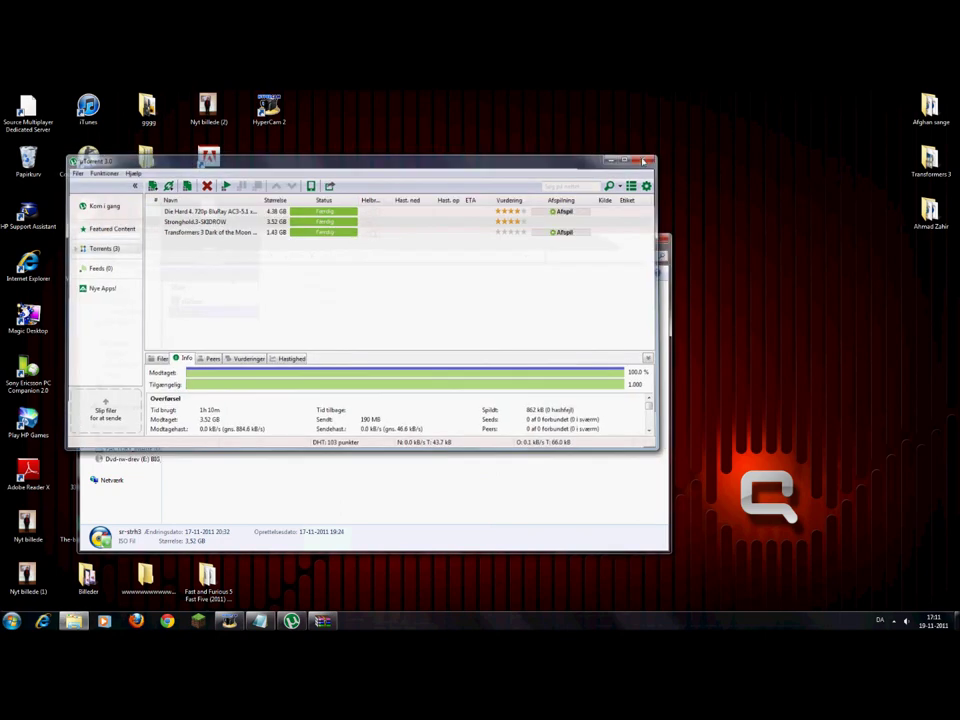
right_click(426, 153)
mouse_move(472, 253)
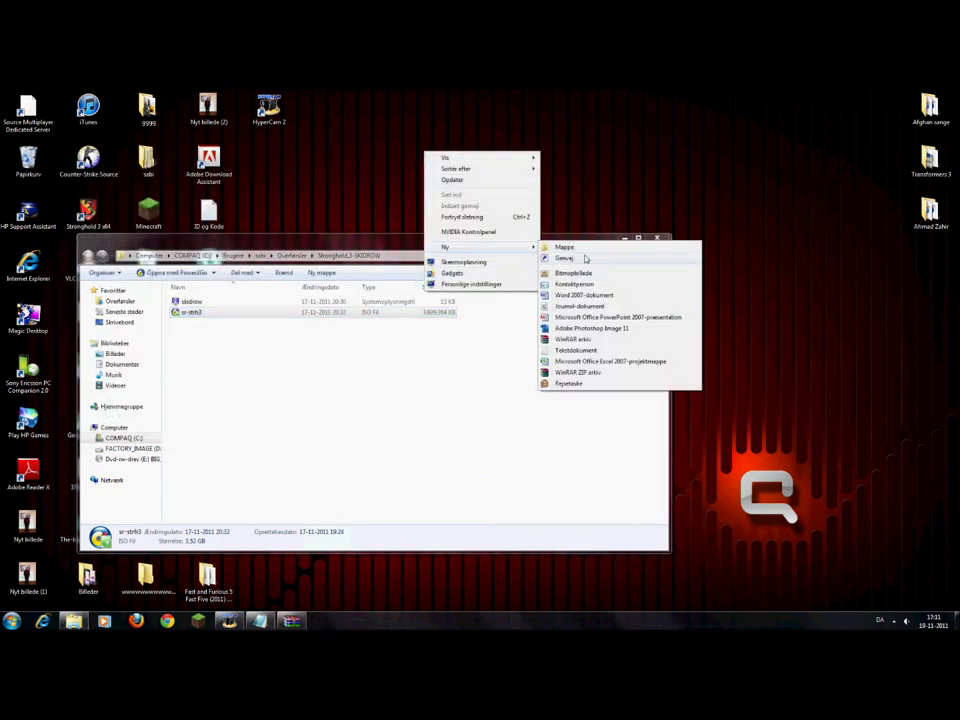
left_click(567, 245)
type("Call it what")
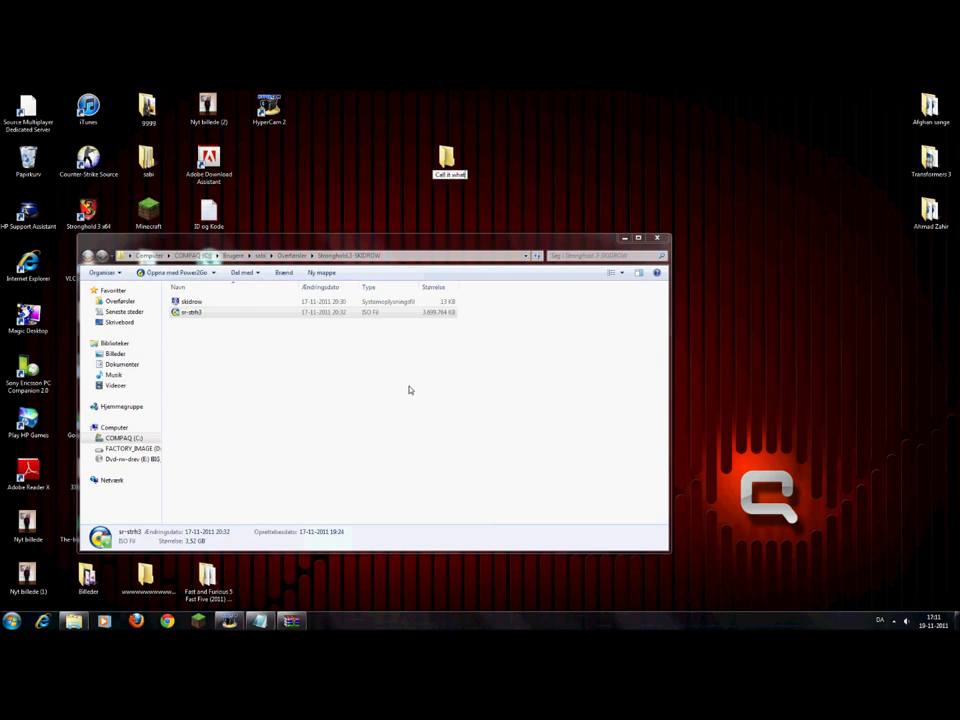
type(" ever you want :D")
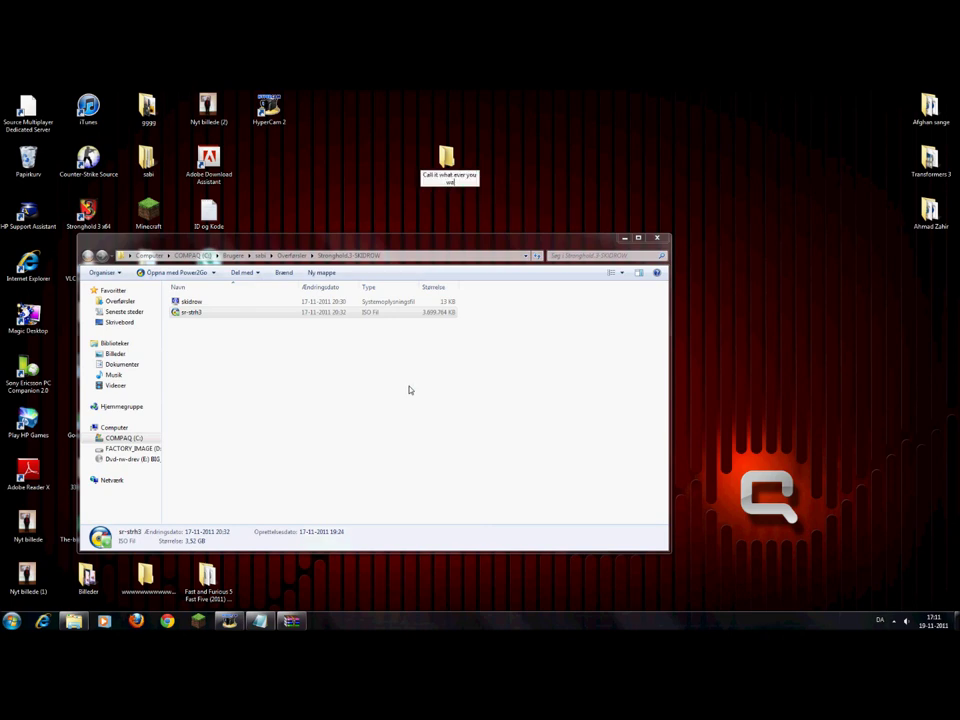
key("Return")
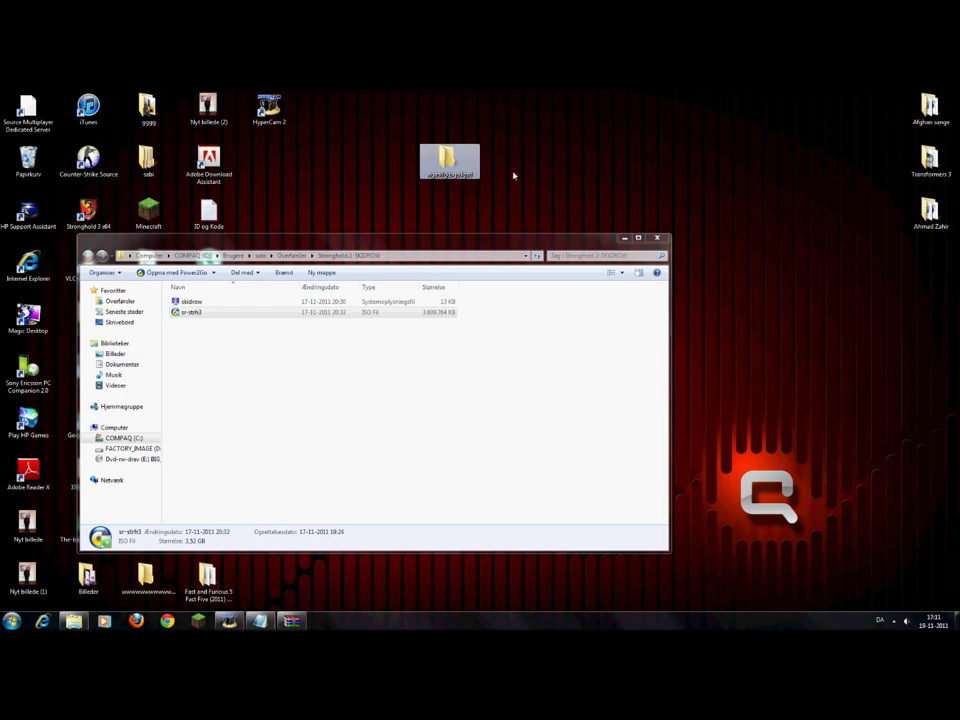
Extract all selected entries of the sr-strh3.iso archive into the new desktop folder.
double_click(190, 312)
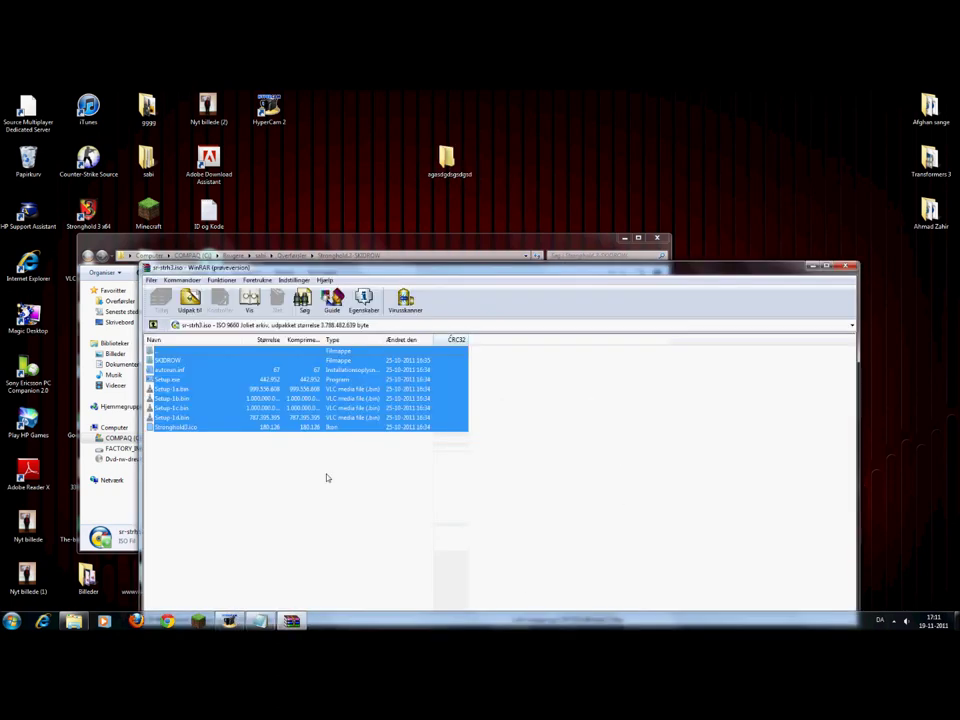
left_click_drag(388, 261, 448, 162)
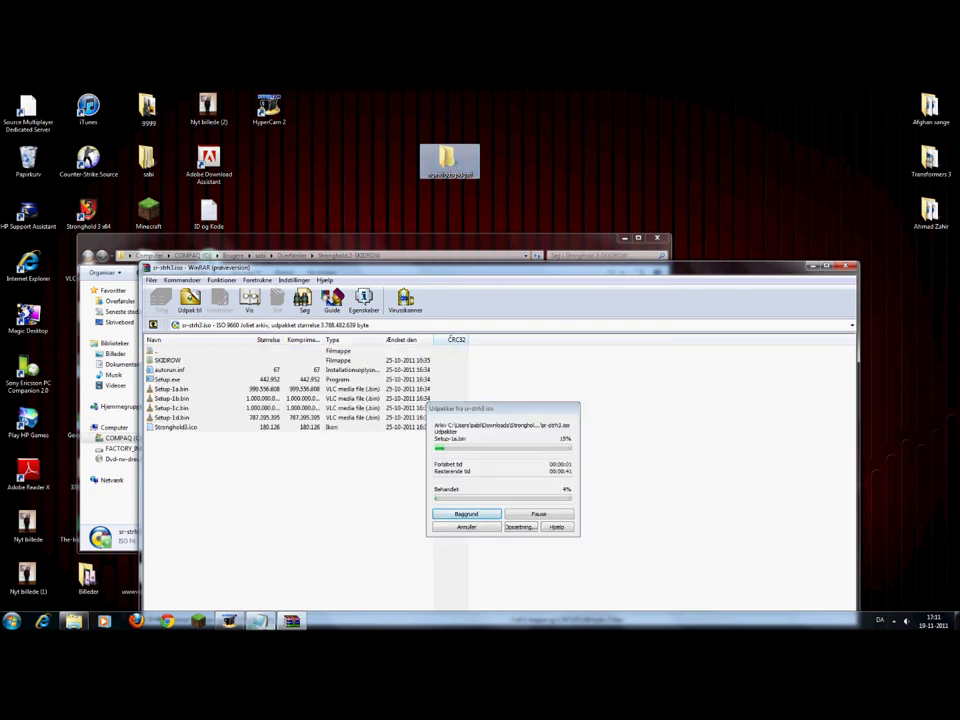
Write "this may take a while :D" in Notepad and clear it.
type("this ")
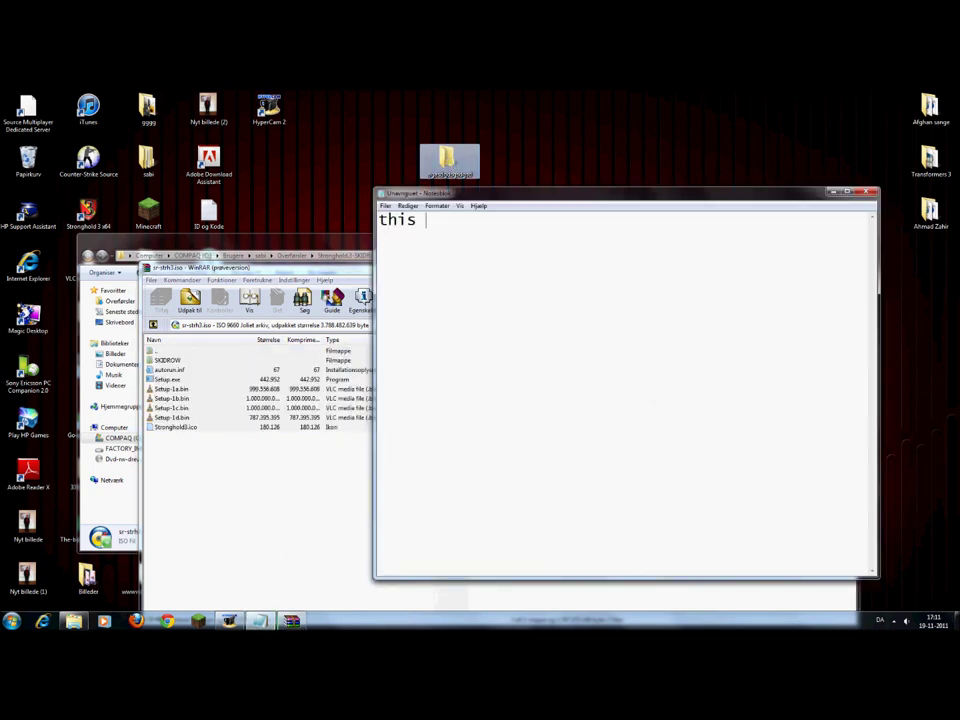
type("may take a while :D")
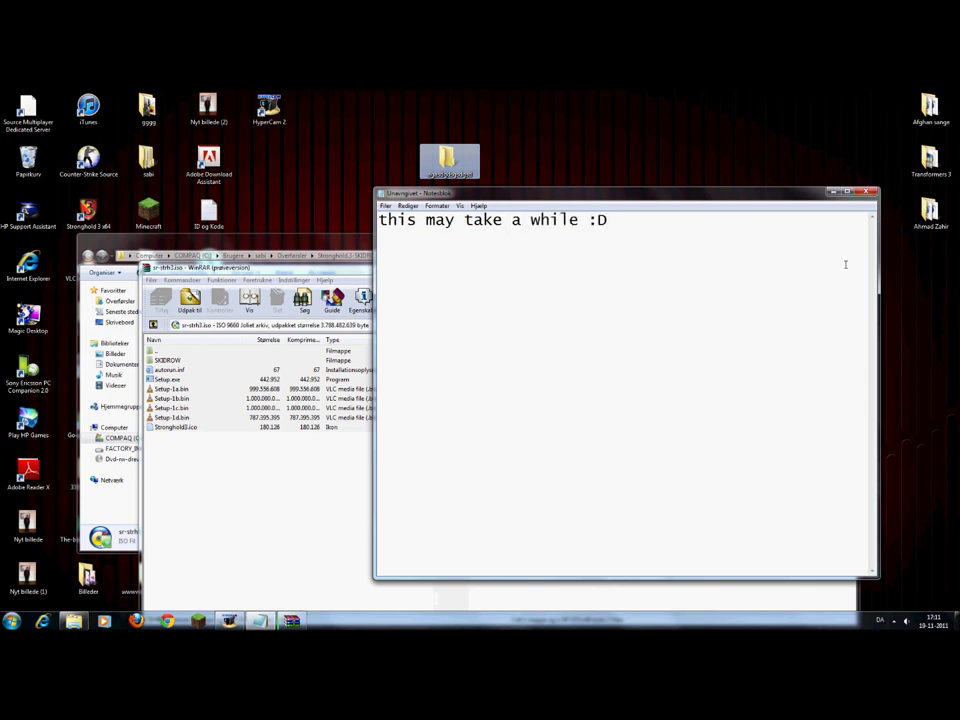
key("ctrl+a")
key("Delete")
Clear the Explorer window off the desktop and bring up Notepad and the WinRAR extraction progress.
left_click_drag(465, 193, 667, 197)
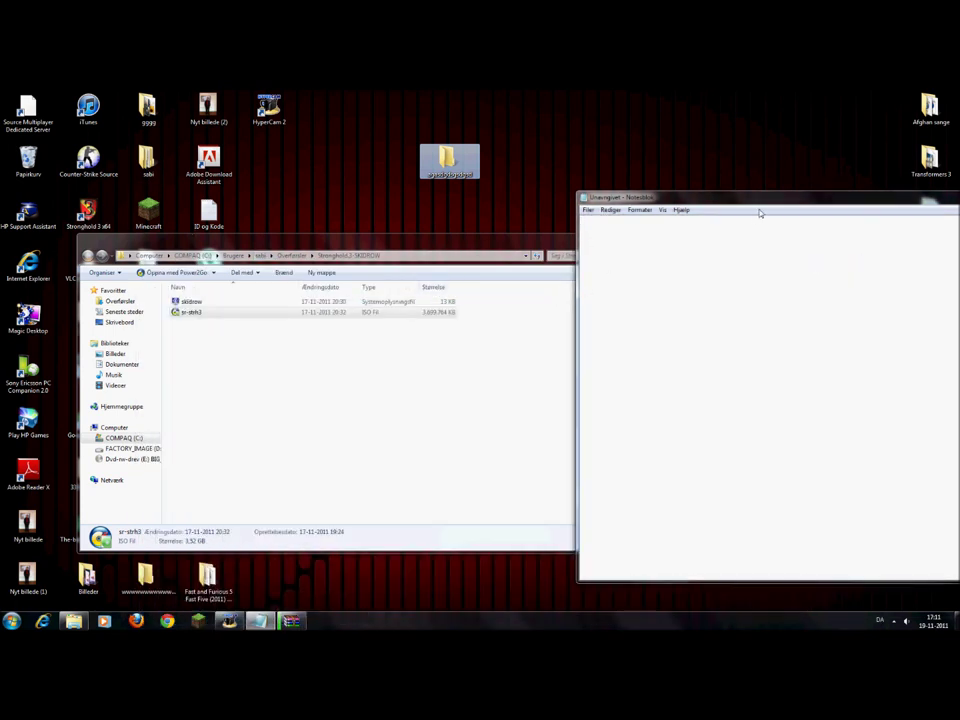
left_click_drag(766, 200, 349, 202)
left_click(655, 197)
left_click(652, 241)
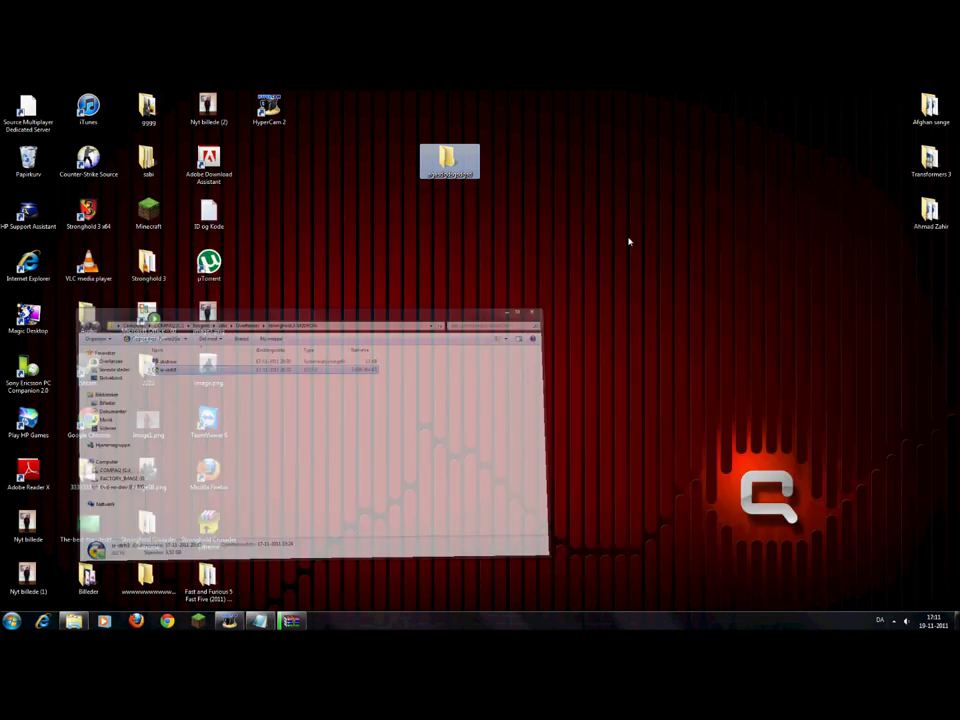
left_click(259, 621)
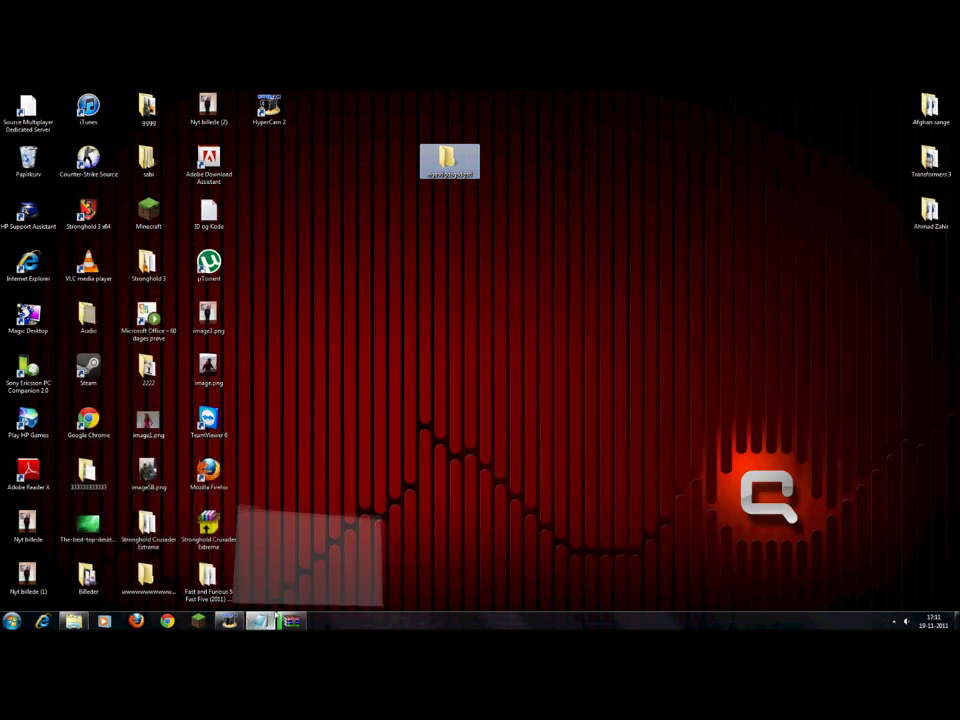
left_click(300, 622)
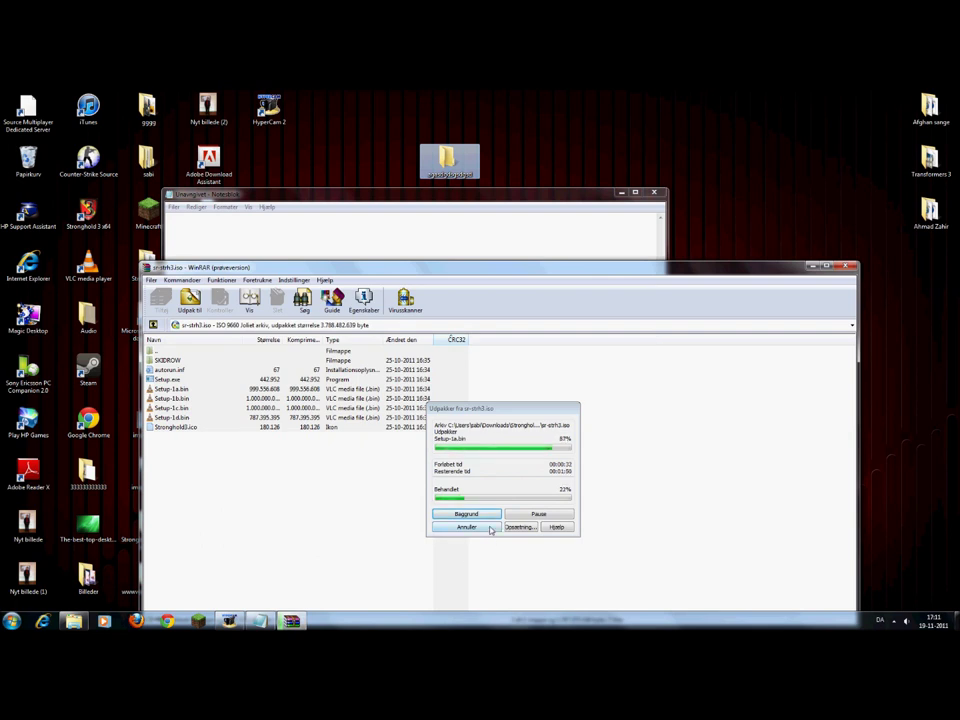
Write a row of eight dots in Notepad and minimize it to view the extraction progress.
left_click(229, 621)
left_click(229, 621)
left_click(409, 233)
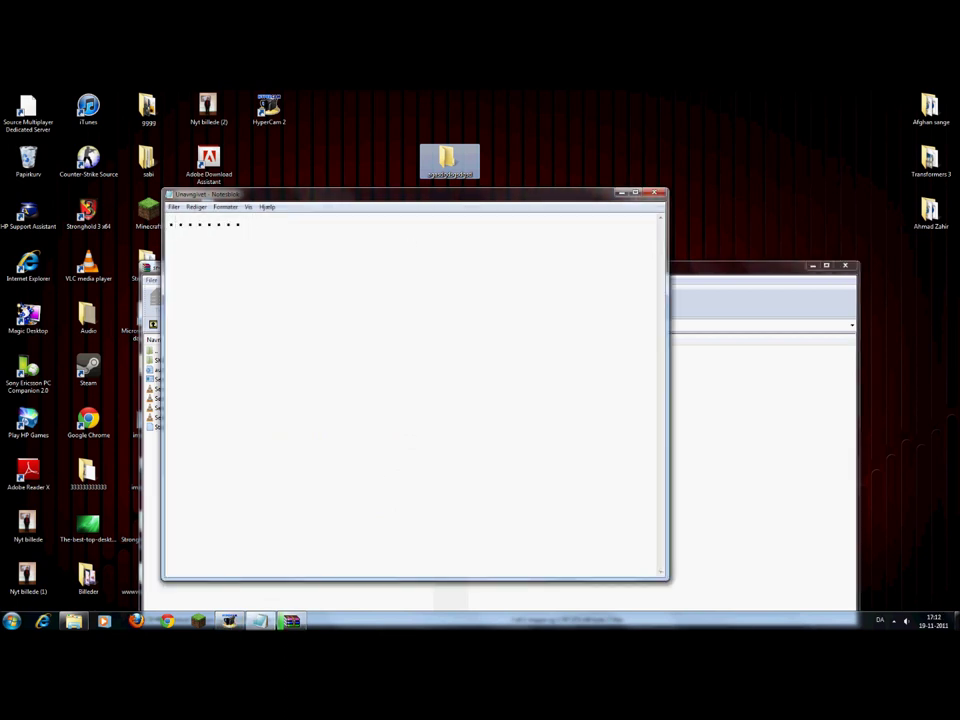
left_click(619, 191)
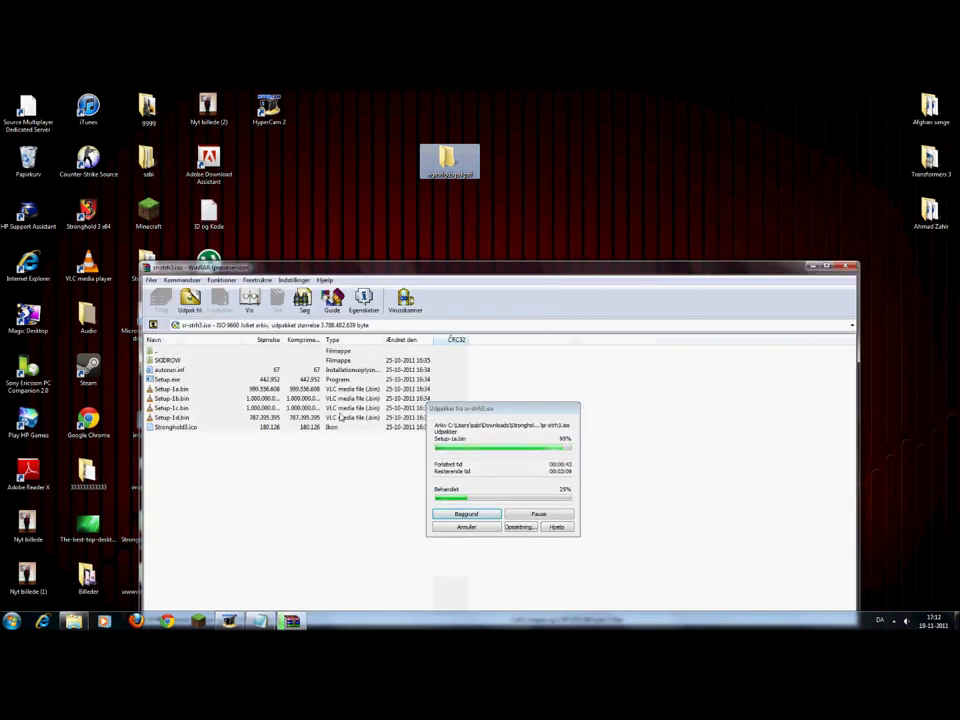
Look at the hot key settings in HyperCam and minimize it.
left_click(258, 621)
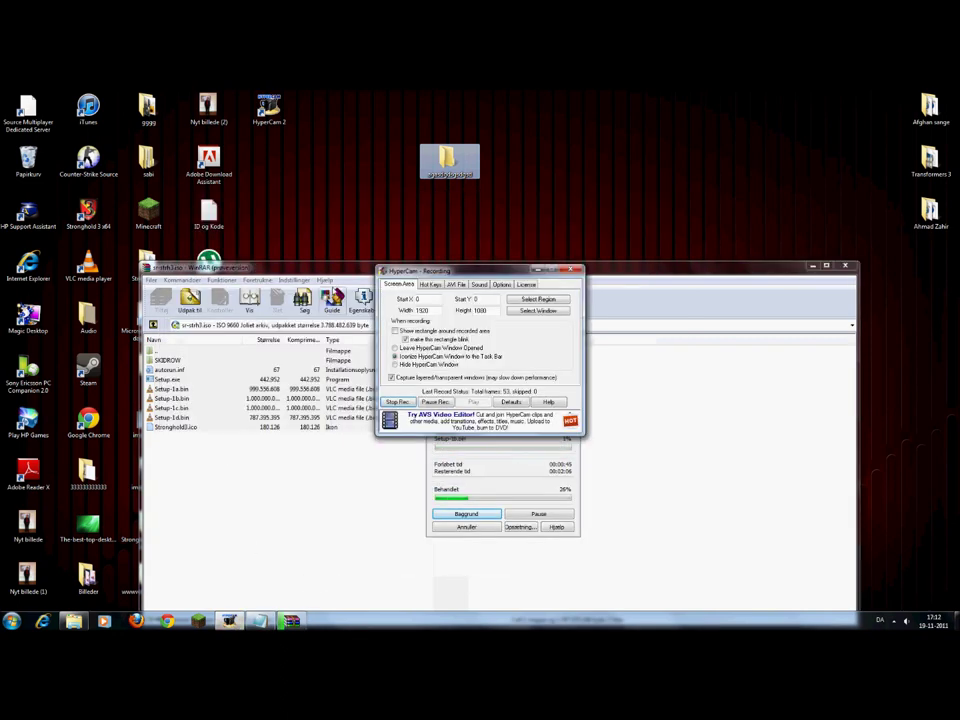
left_click(430, 284)
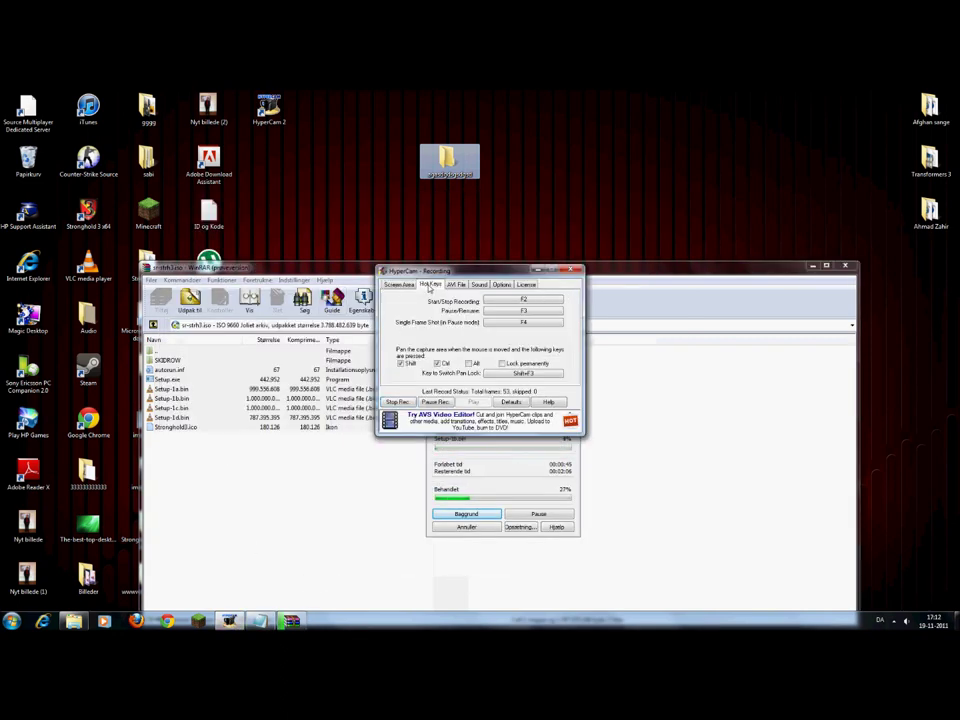
left_click(539, 270)
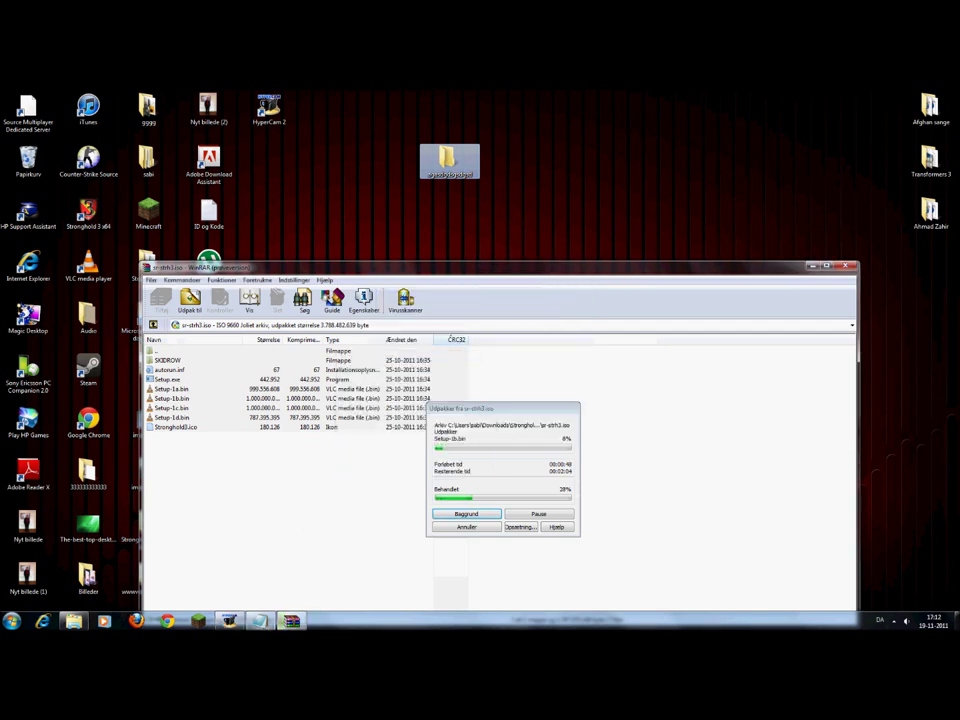
Replace the dots in Notepad with "i be back when it done :D" and minimize it.
left_click(258, 621)
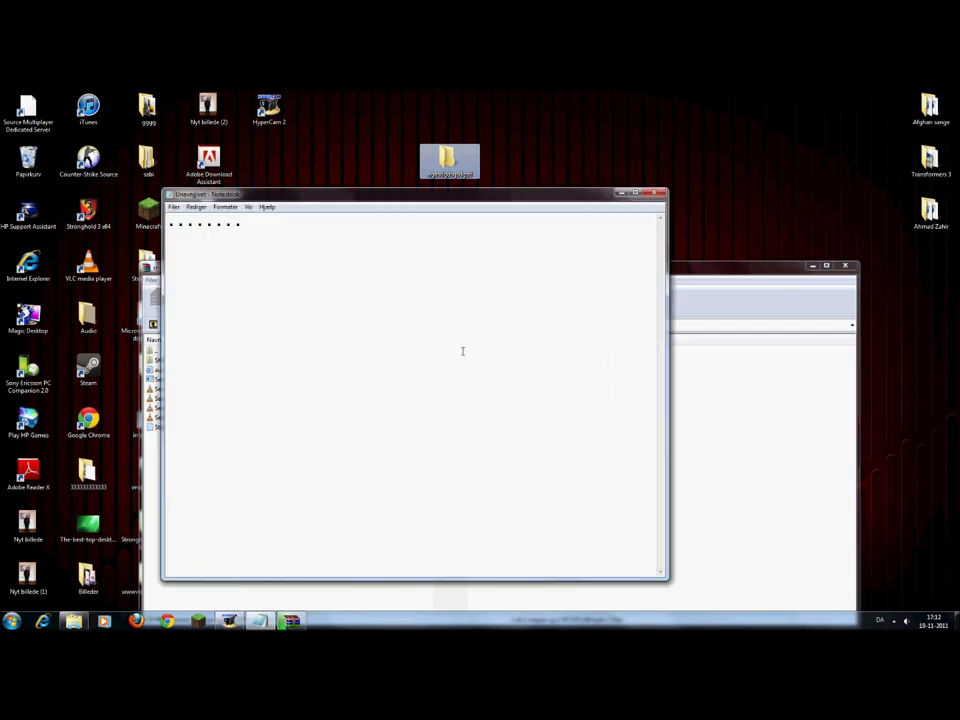
key("ctrl+a")
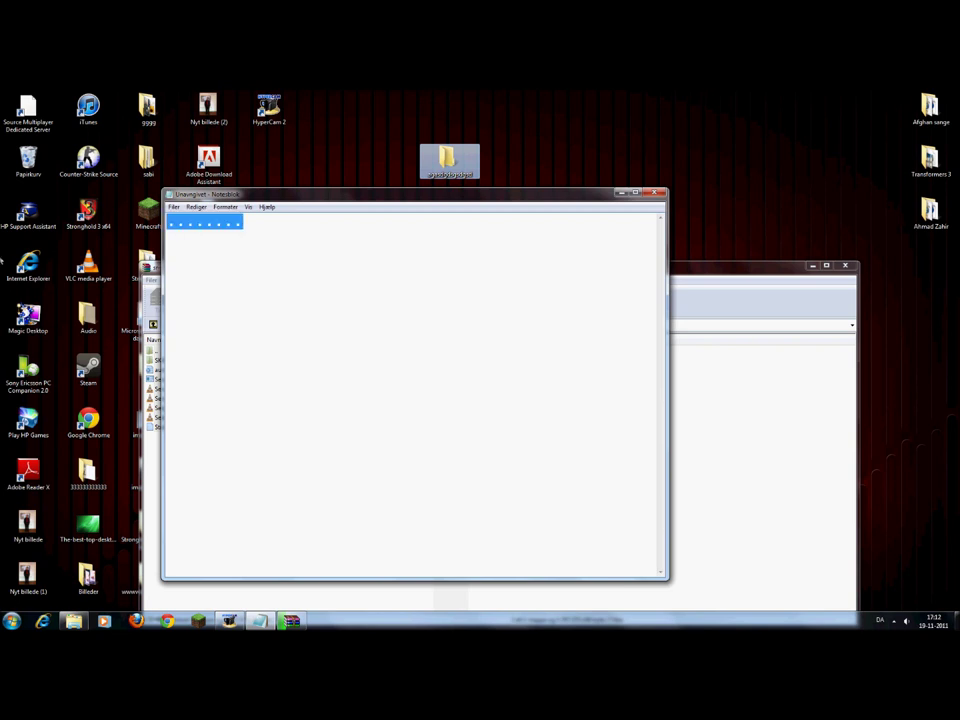
key("Delete")
type("i be back when it done")
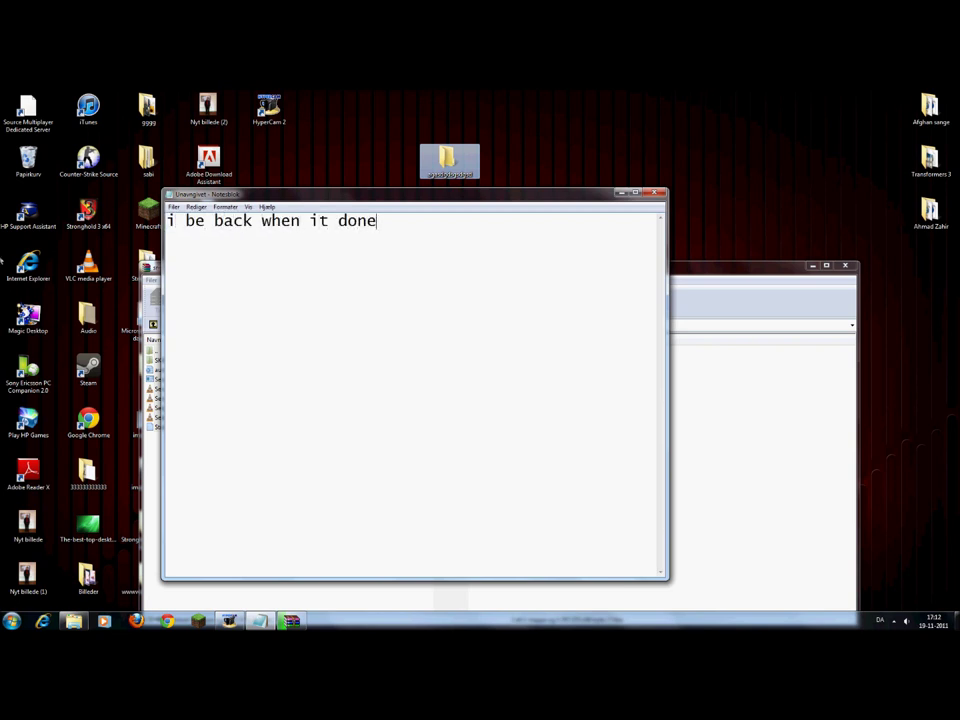
type(" :D")
key("super+Down")
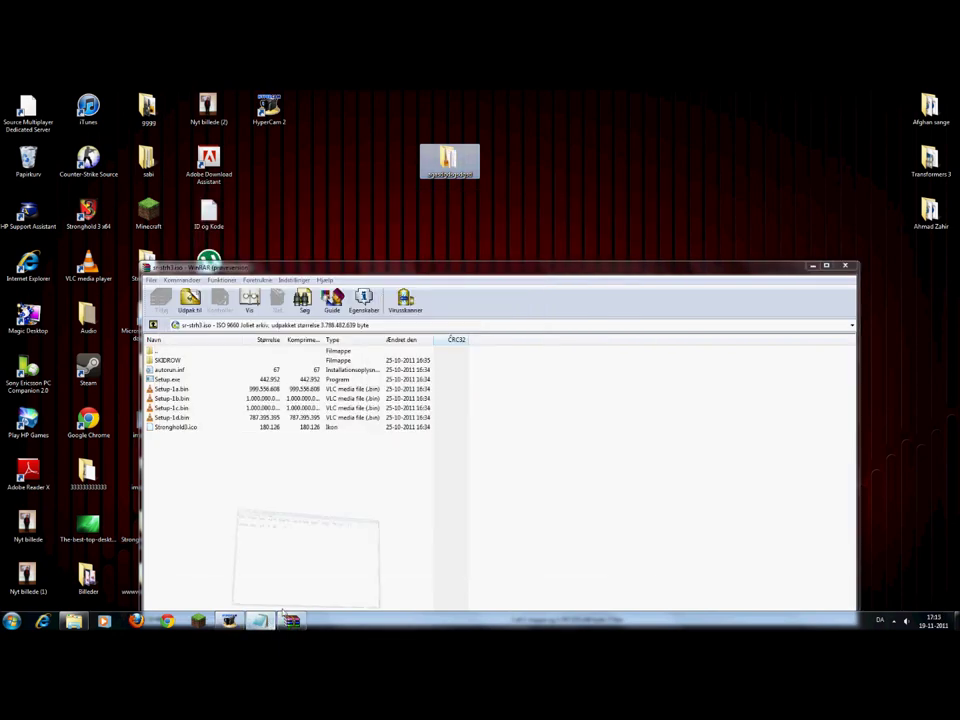
Close the sr-strh3.iso archive in WinRAR and replace the Notepad message with "go to your file".
key("ctrl+a")
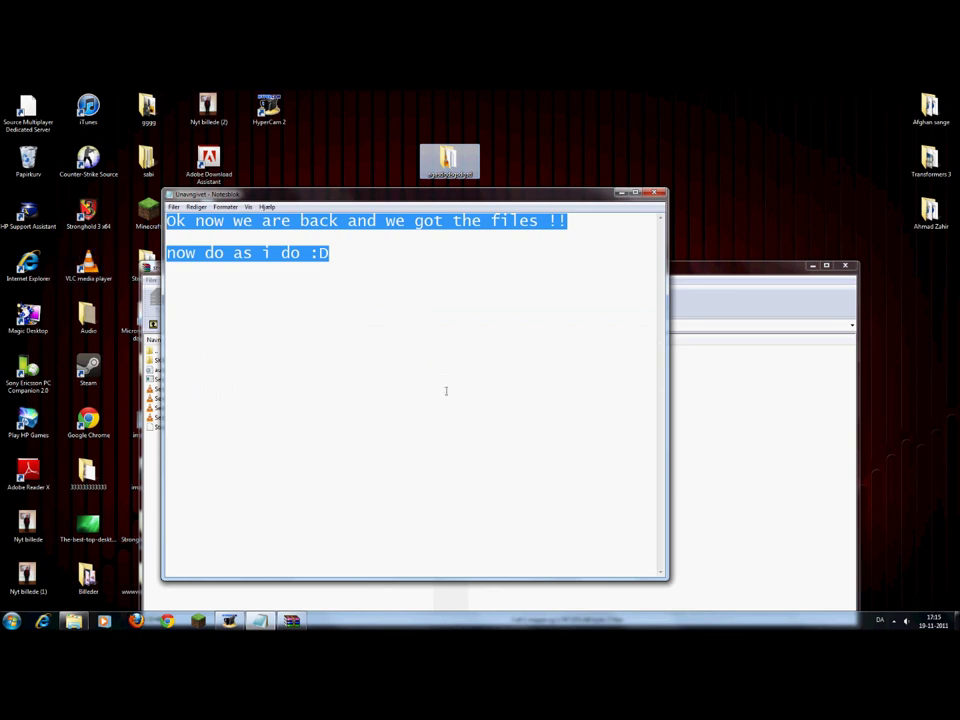
left_click(845, 265)
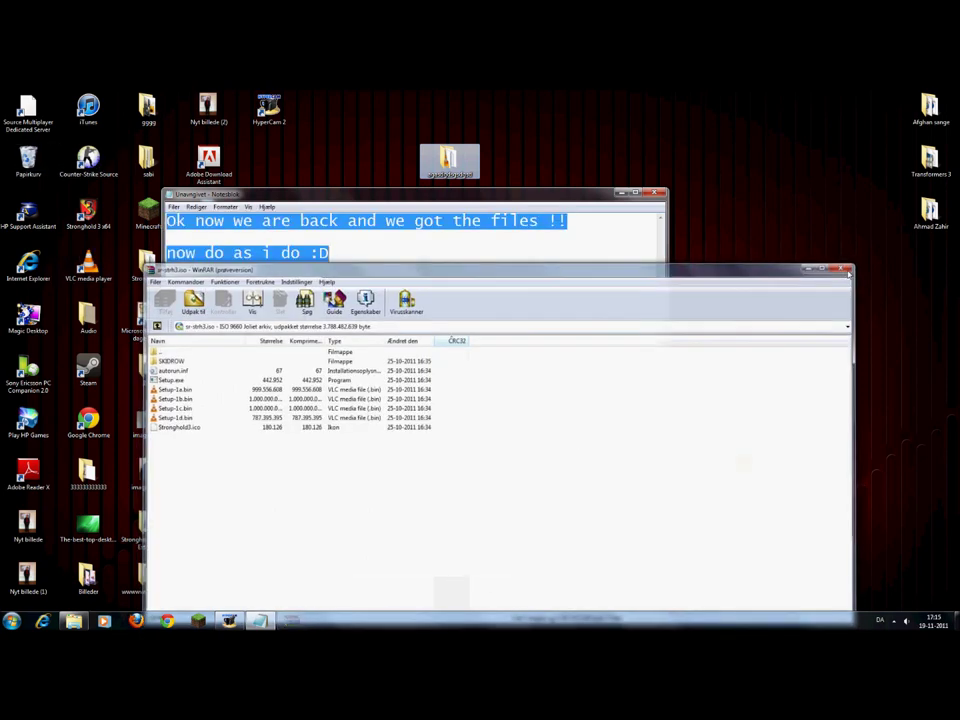
left_click(528, 255)
key("ctrl+a")
type("go t")
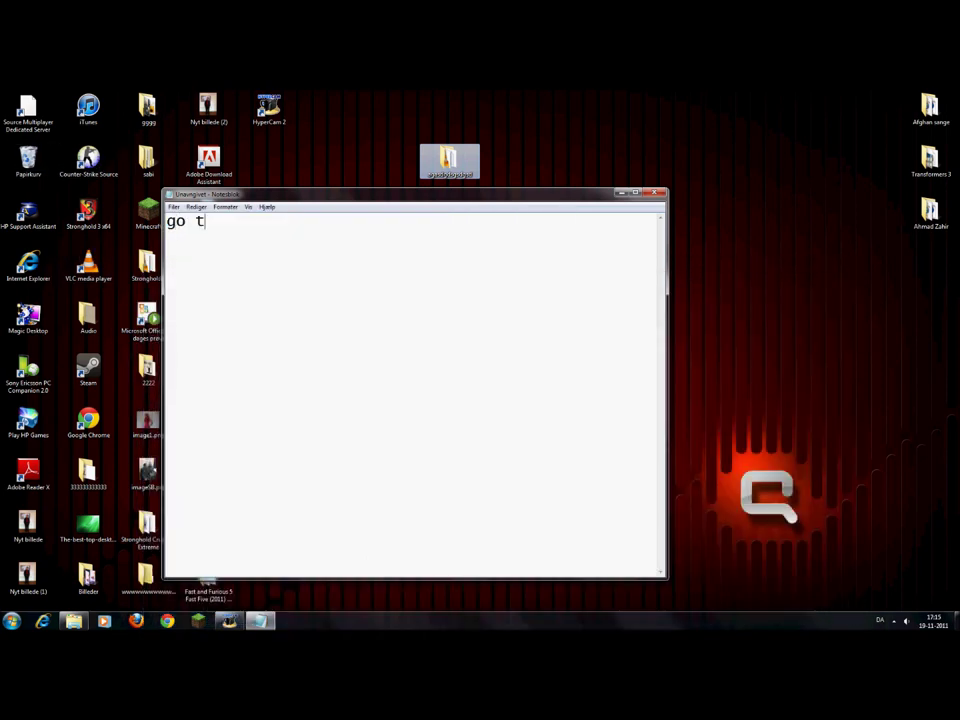
type("o your file")
Move the agasdgdsgsdgsd folder higher on the desktop, and open it in a window beside Notepad.
left_click_drag(449, 160, 437, 110)
left_click_drag(412, 277, 649, 207)
Replace the Notepad message with now run "Setup".
left_click(263, 331)
key("ctrl+a")
type("no")
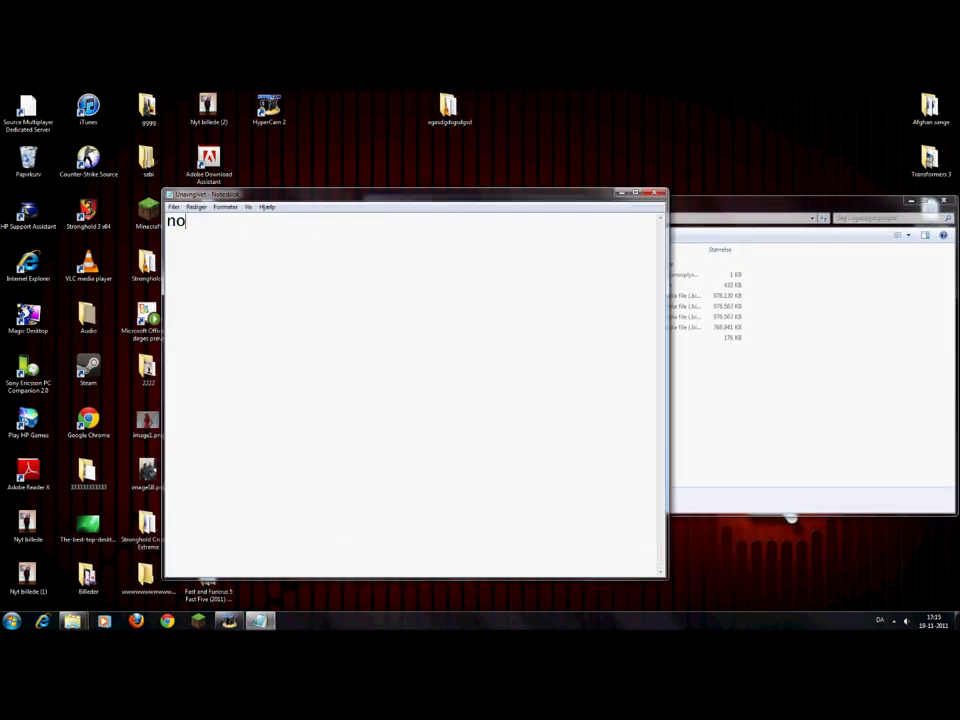
type("w run \"Setup\"")
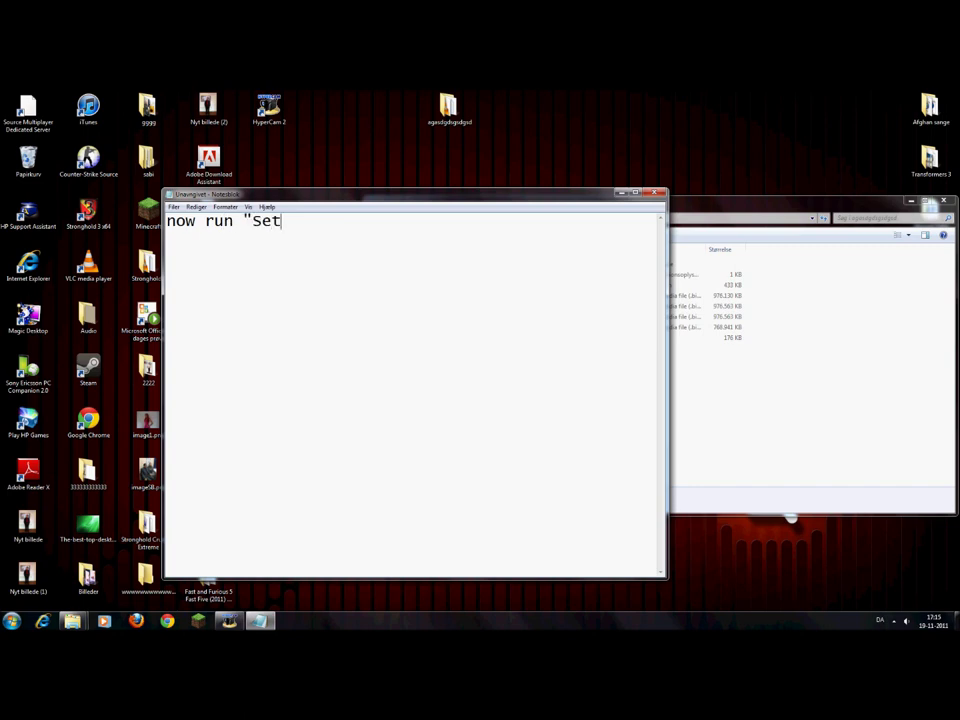
Run Setup from the extracted folder and start installing Stronghold 3 in the default location with a desktop icon.
left_click_drag(474, 197, 566, 318)
left_click(510, 285)
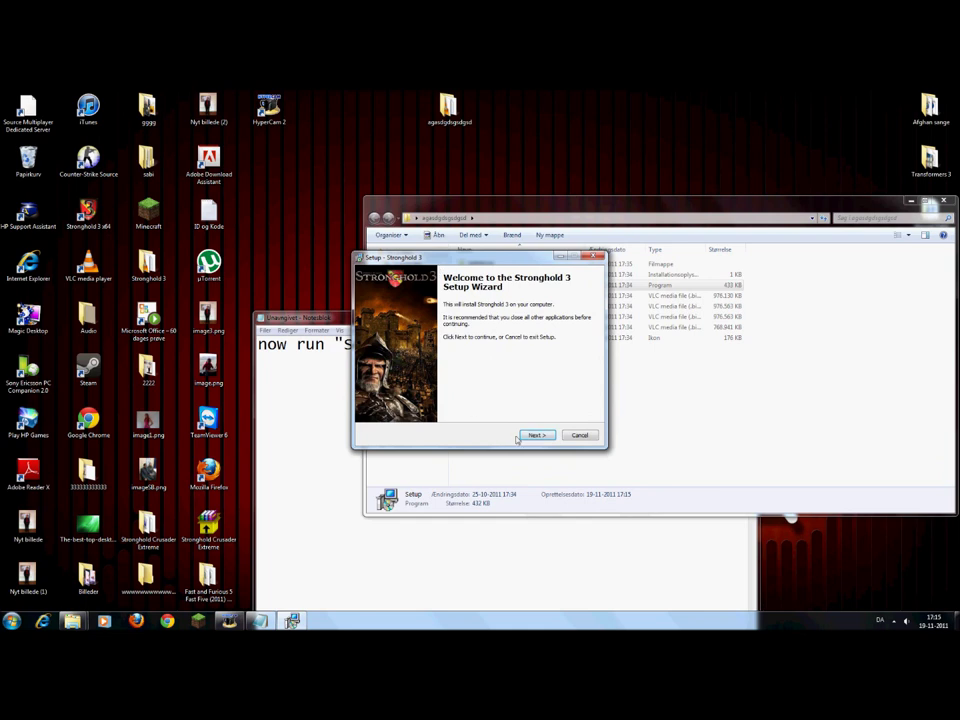
left_click(530, 437)
left_click(533, 435)
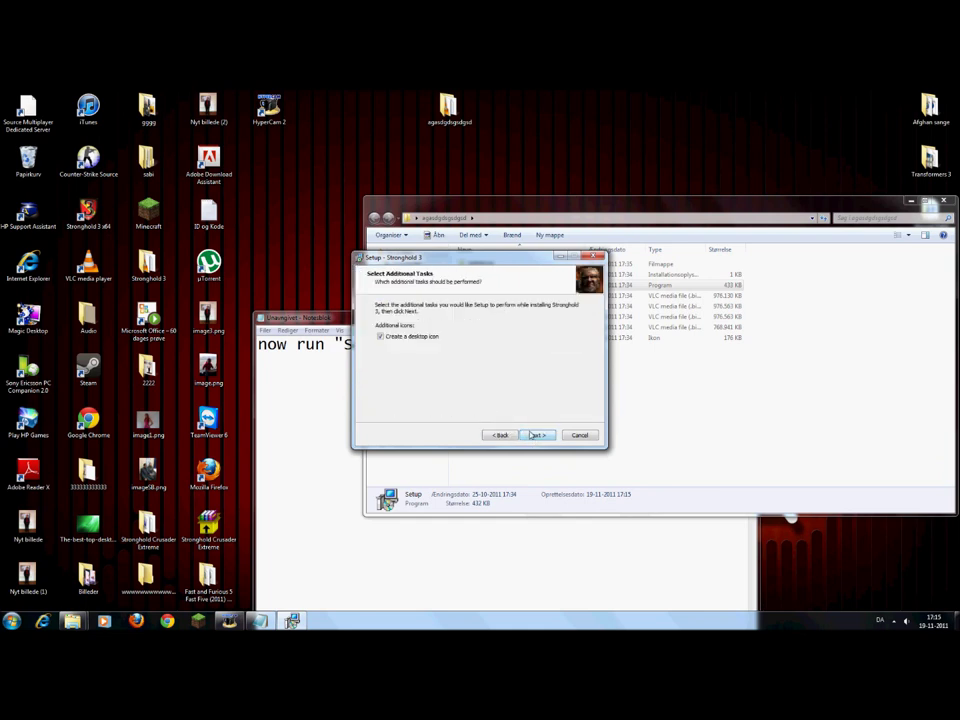
left_click(530, 435)
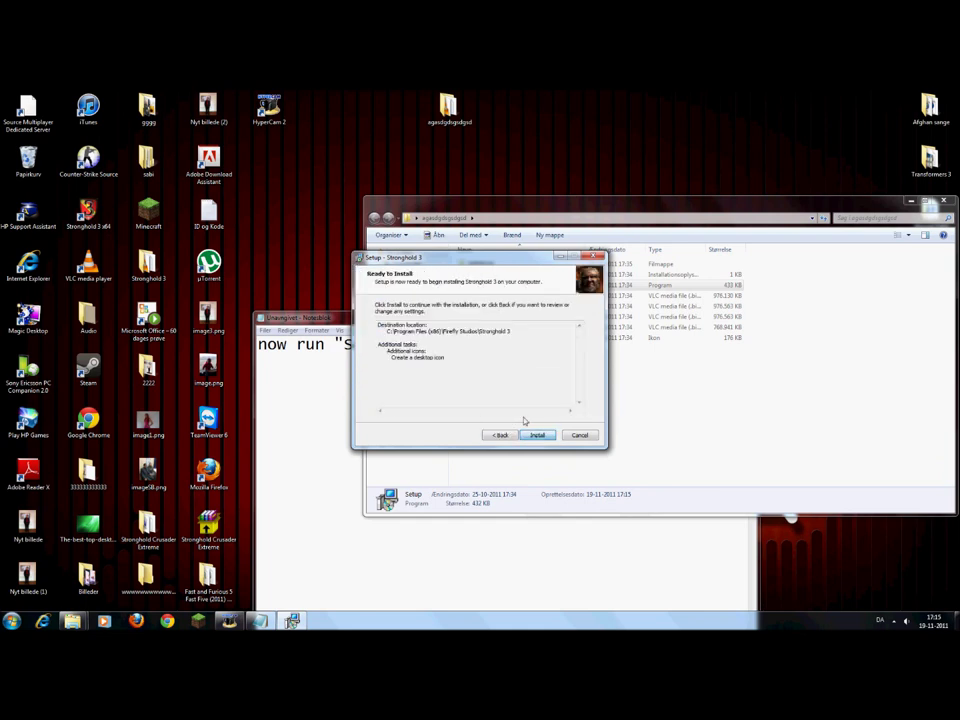
left_click(537, 437)
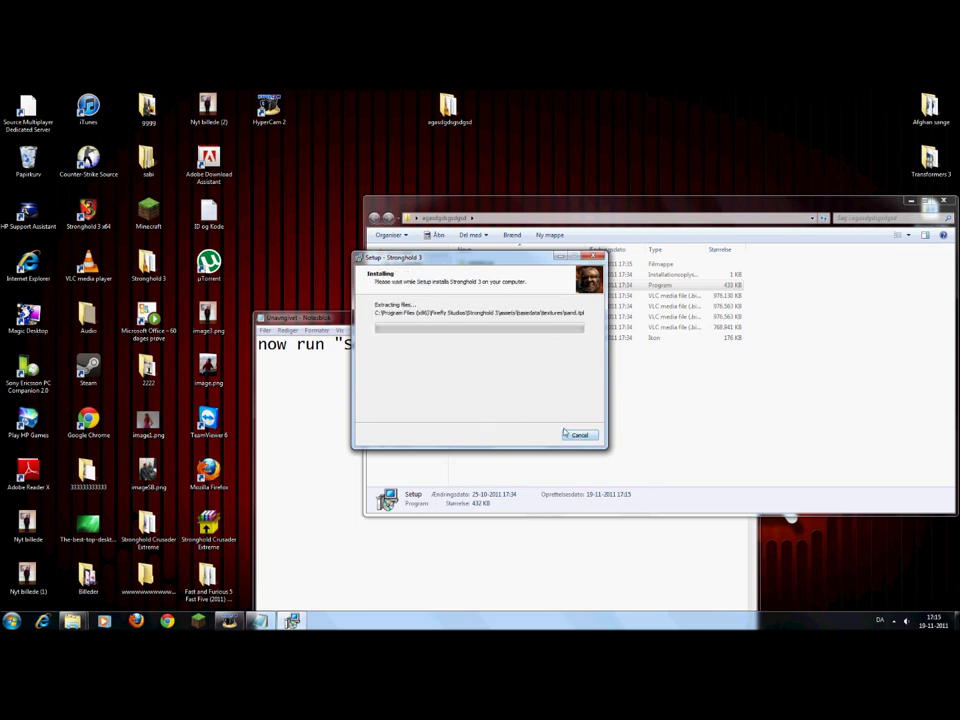
Move Notepad below the installer's progress and replace its message with "this will take a bit time :D".
left_click(332, 420)
left_click_drag(476, 326, 517, 351)
key("ctrl+a")
type("this ")
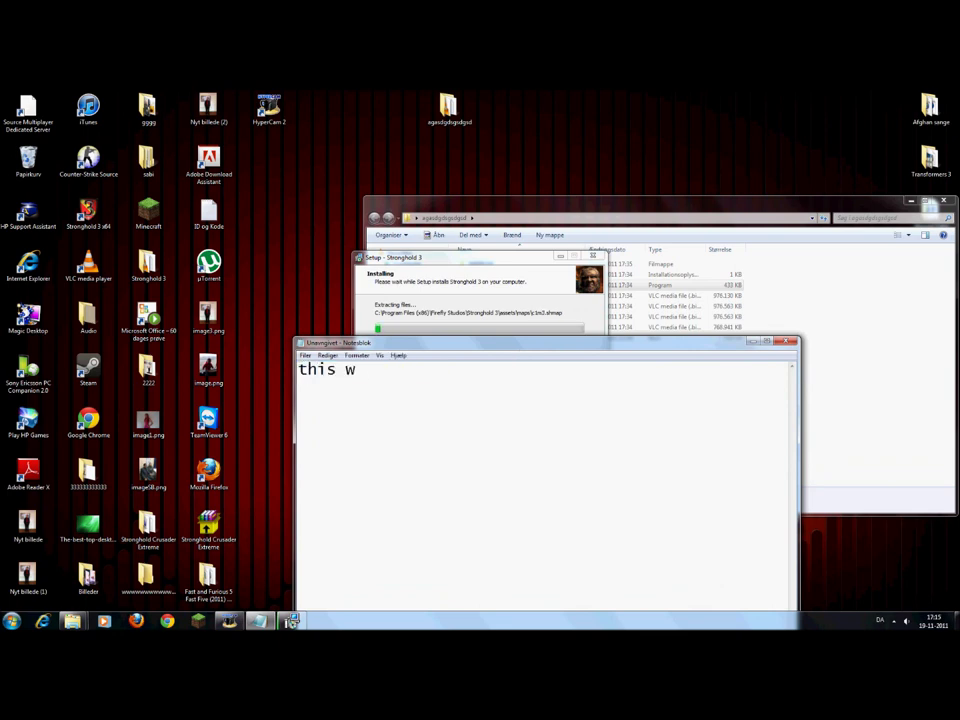
type("wwi")
key("BackSpace")
key("BackSpace")
type("ill take abit")
key("BackSpace")
key("BackSpace")
key("BackSpace")
type("bit time :D")
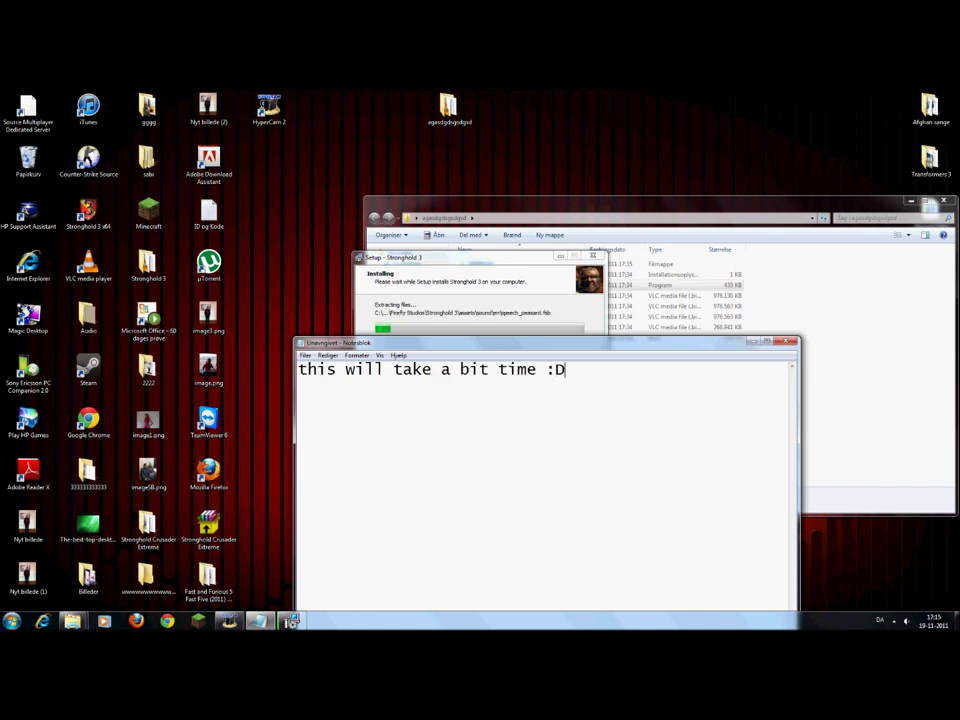
Replace the Notepad message with "i be back when it done".
key("ctrl+a")
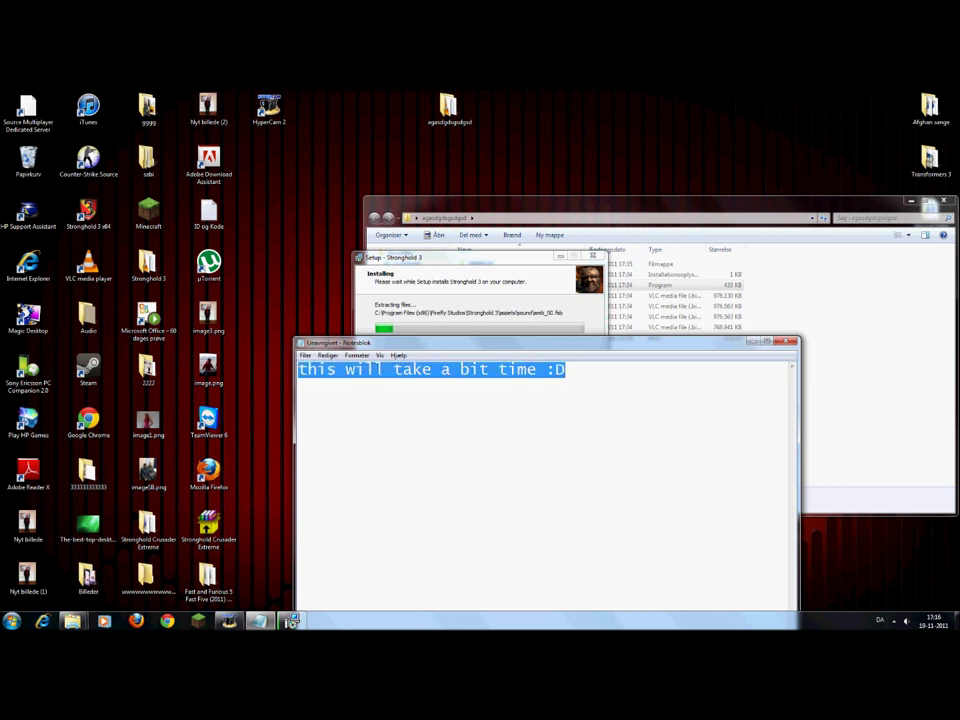
type("i be back when it done")
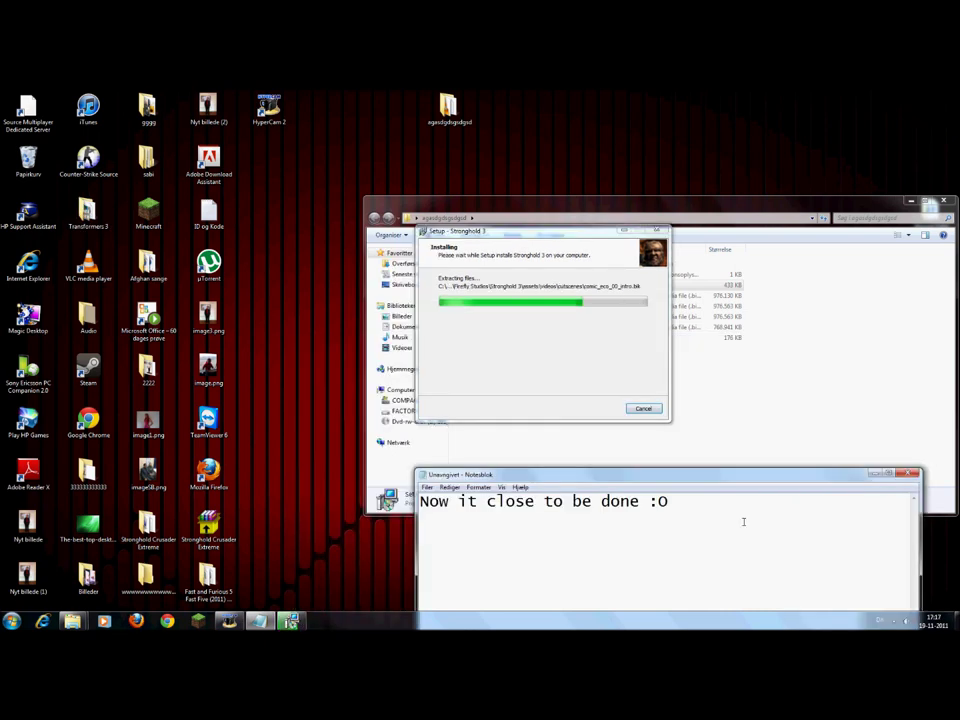
key("shift+Left")
key("shift+Left")
key("shift+Left")
key("shift+Left")
key("shift+Left")
key("shift+Left")
key("shift+Left")
key("shift+Left")
key("shift+Left")
key("shift+Left")
key("shift+Left")
key("shift+Left")
key("shift+Left")
key("shift+Left")
key("shift+Left")
key("shift+Left")
key("shift+Left")
key("shift+Left")
key("shift+Left")
key("shift+Left")
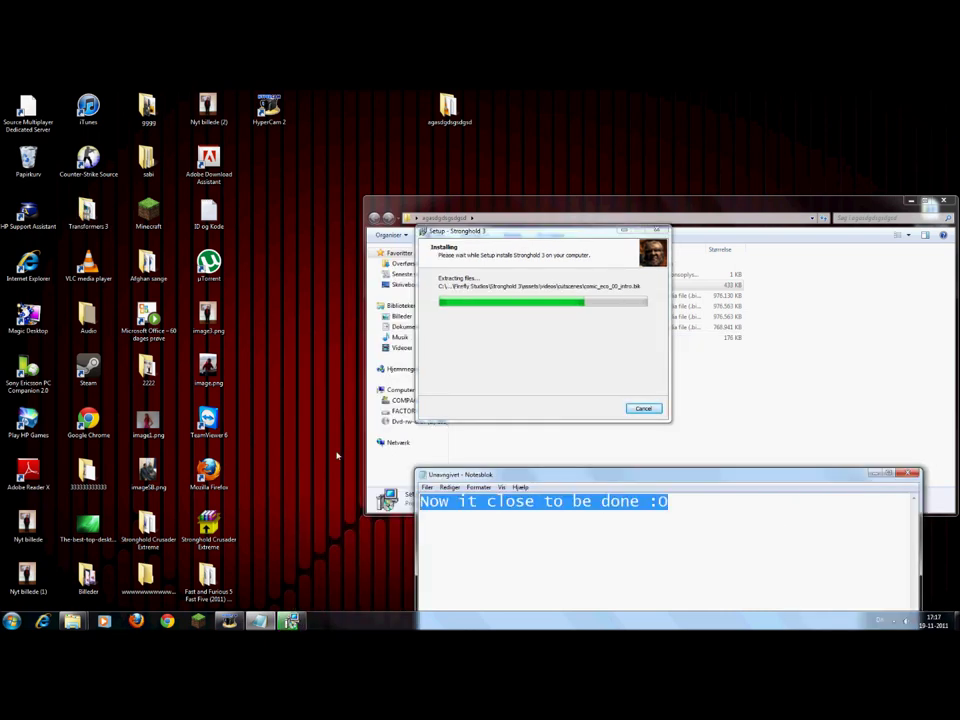
key("Right")
key("shift+Left")
key("shift+Left")
key("Right")
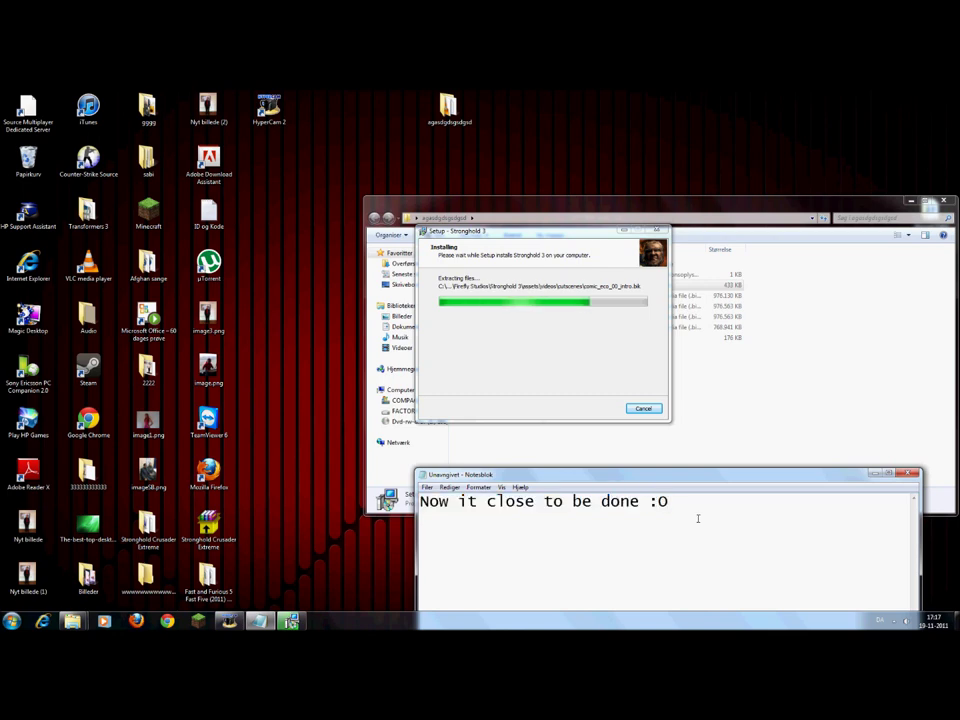
Add trailing dots to the Notepad message, clear it all and enter a single line of dots.
type(".........")
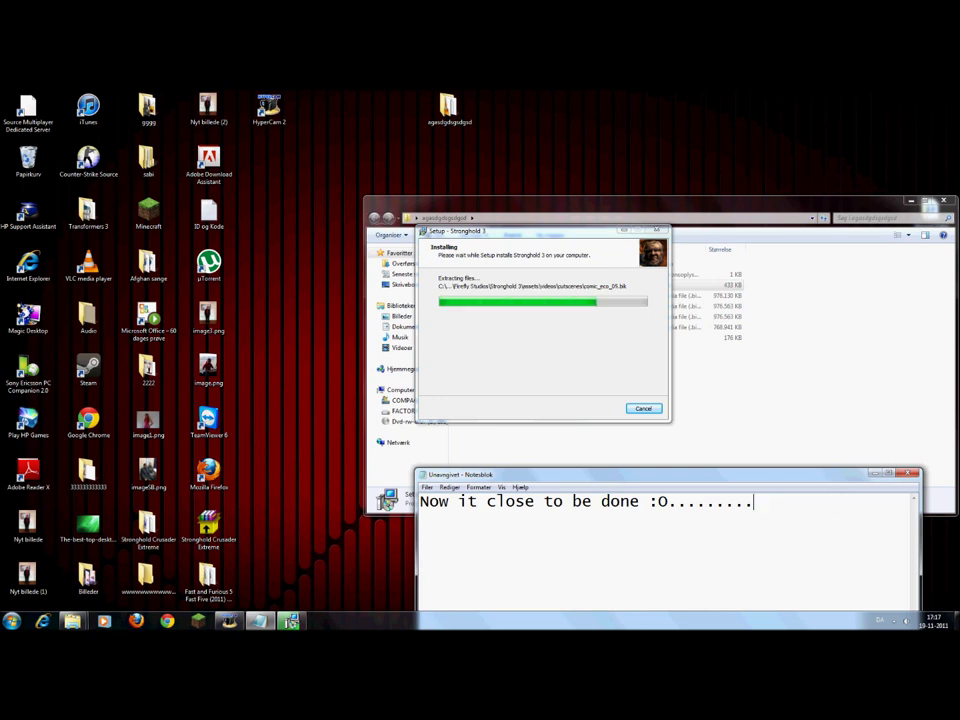
key("BackSpace")
key("BackSpace")
key("BackSpace")
key("BackSpace")
key("BackSpace")
key("BackSpace")
key("BackSpace")
key("BackSpace")
key("BackSpace")
key("BackSpace")
key("BackSpace")
key("BackSpace")
key("BackSpace")
key("BackSpace")
key("BackSpace")
key("BackSpace")
key("BackSpace")
key("BackSpace")
key("BackSpace")
key("BackSpace")
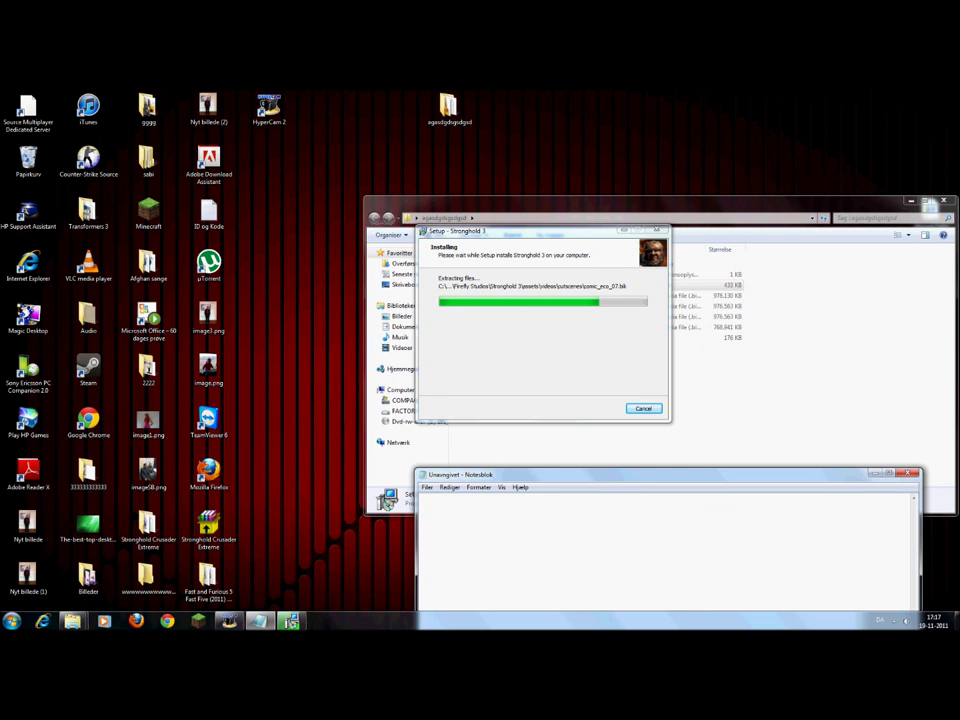
type("..............")
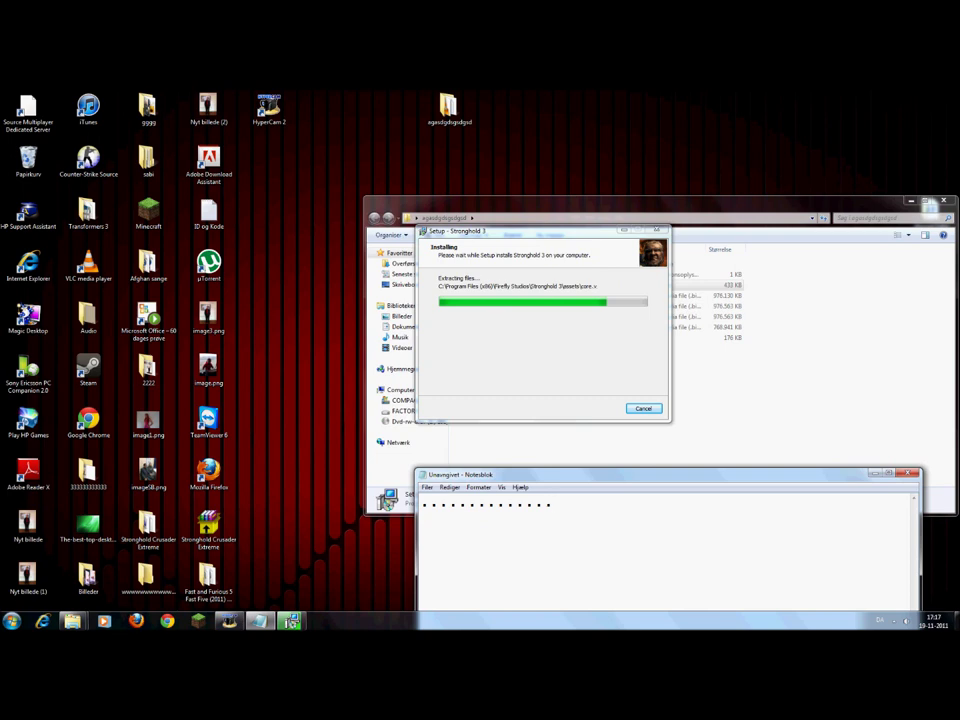
Clear the dots from Notepad and move its window up to just below the installer's progress bar.
key("BackSpace")
key("BackSpace")
key("BackSpace")
key("BackSpace")
key("BackSpace")
key("BackSpace")
left_click_drag(677, 475, 671, 372)
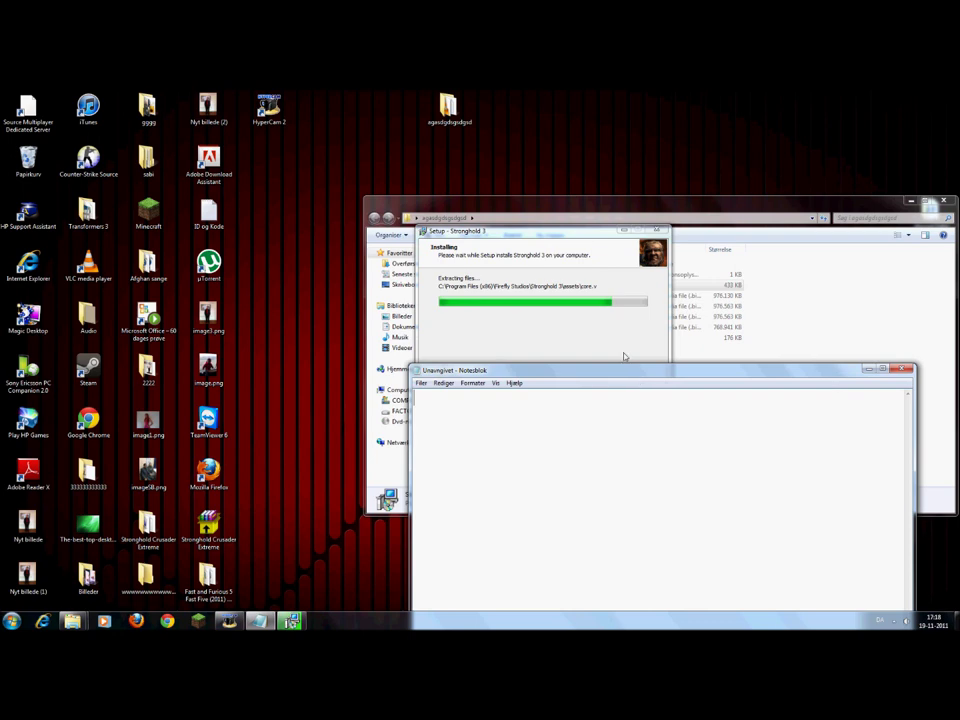
Write "cmon !!!!" in Notepad and clear the text again.
type("cmon ")
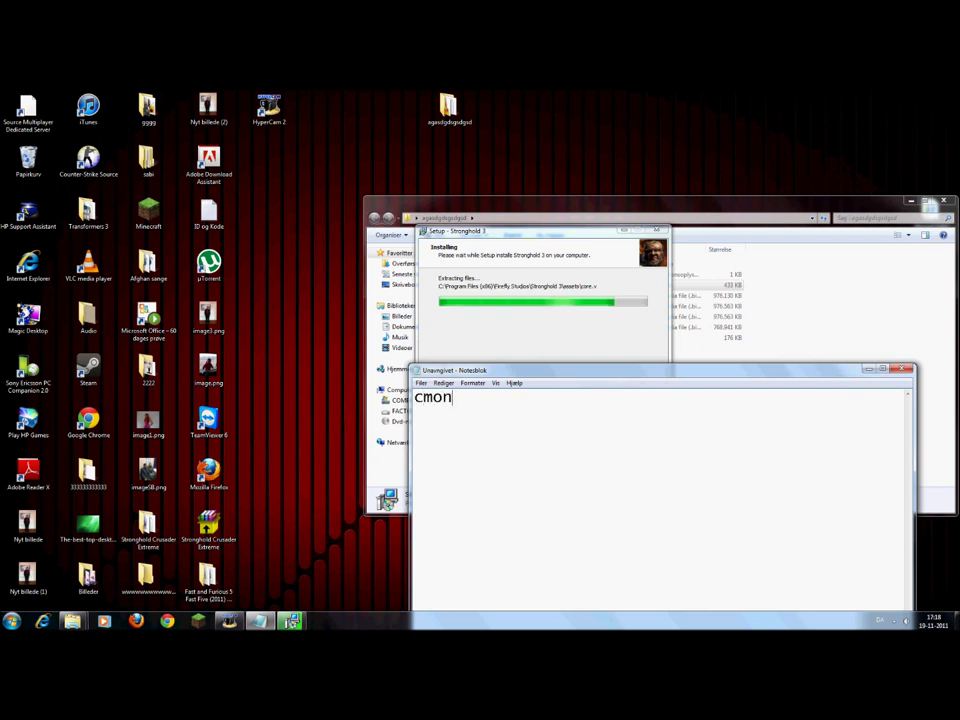
type("!!!!")
key("ctrl+a")
key("BackSpace")
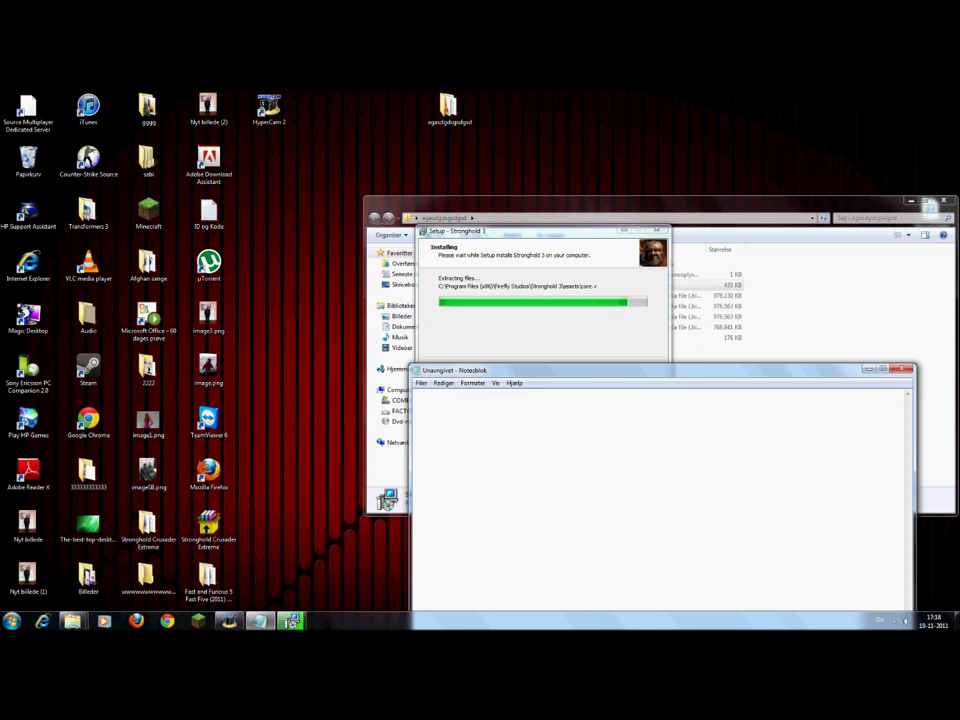
Bring Notepad to the front, place it below the installer's progress bar and write "yaaayy done!".
left_click_drag(633, 372, 588, 338)
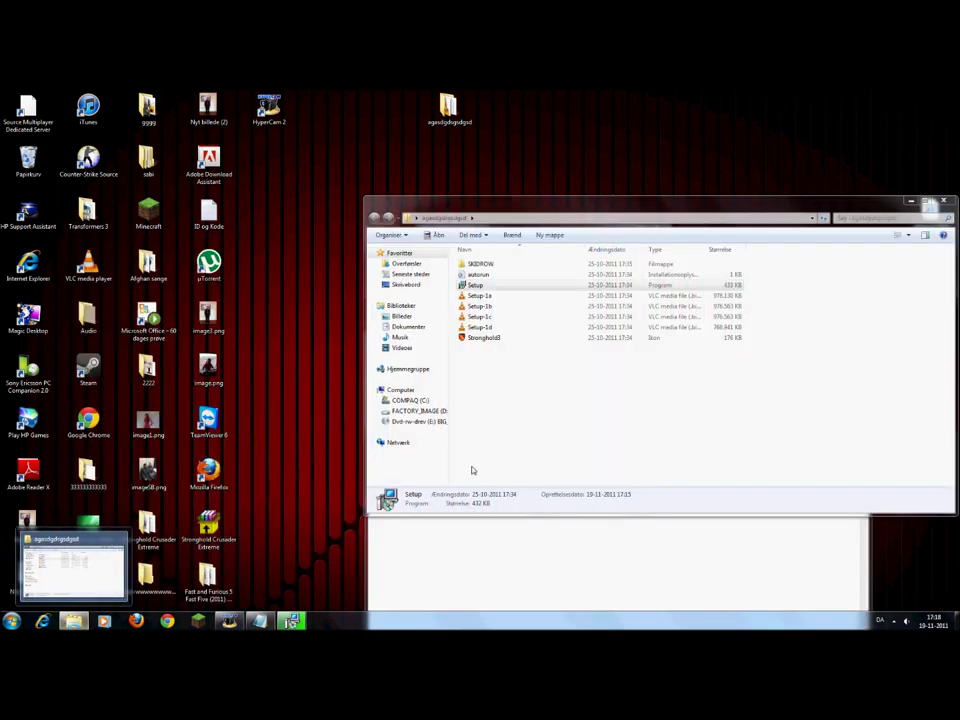
left_click(259, 621)
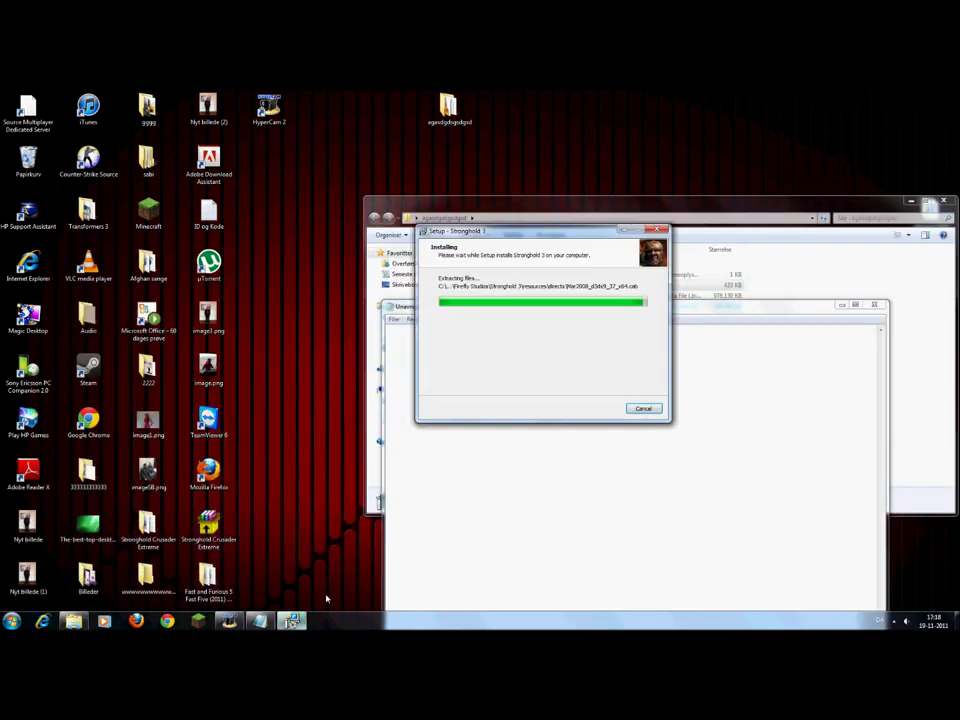
left_click(570, 516)
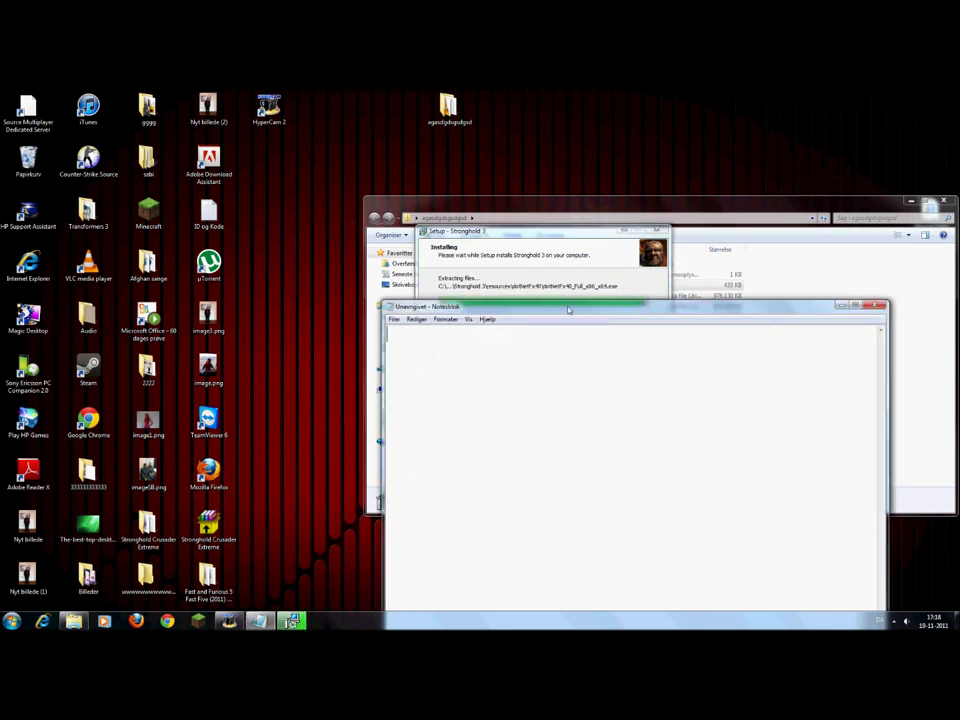
left_click_drag(569, 310, 579, 379)
type("yaaayy ")
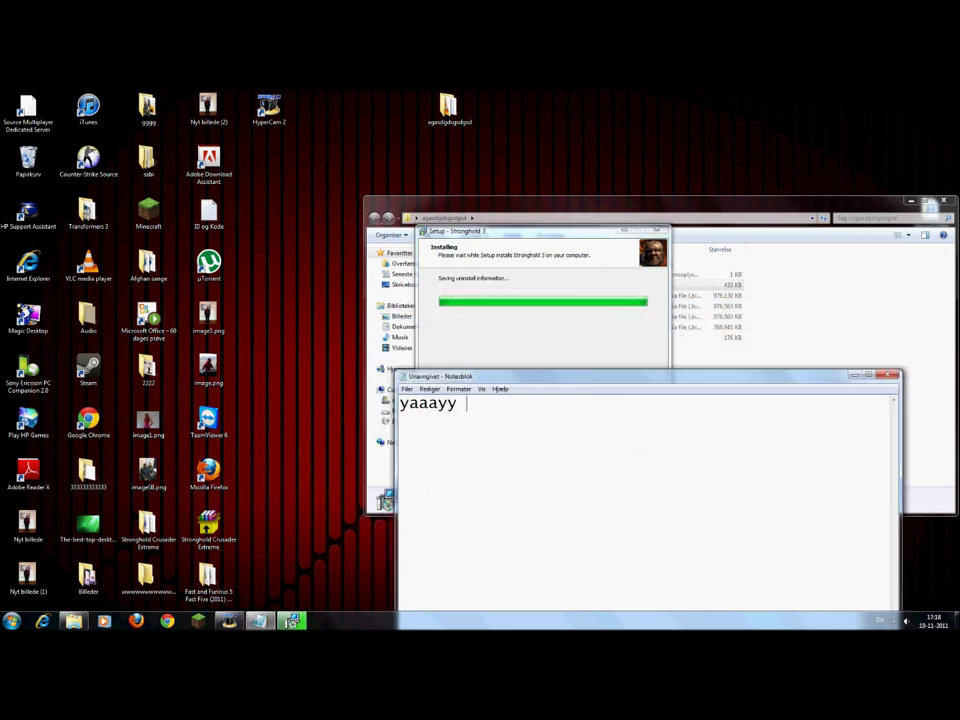
type("done!")
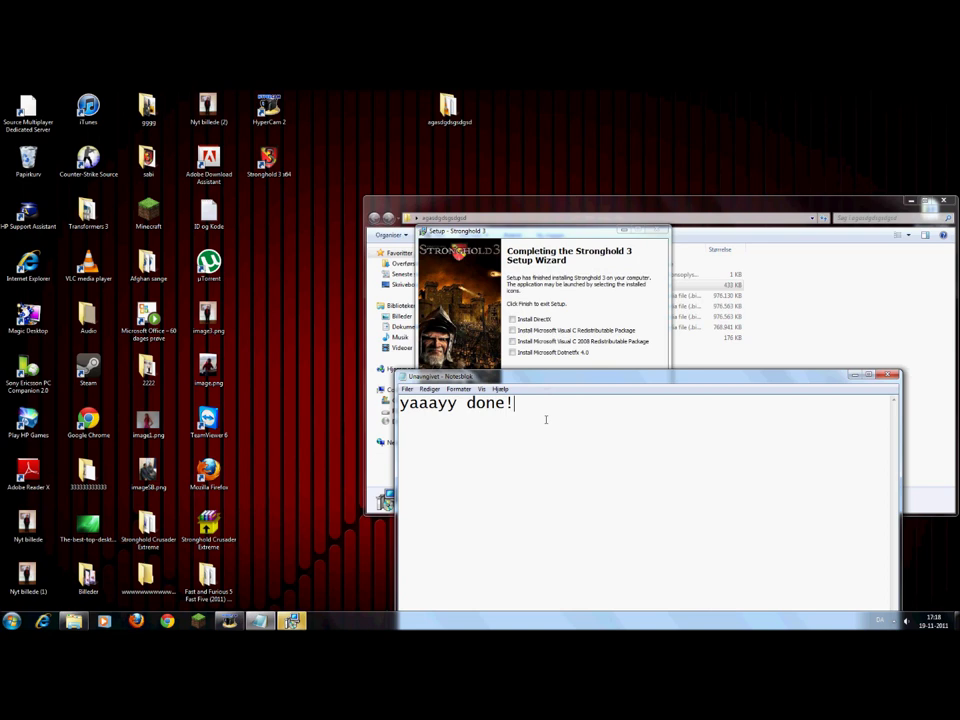
Replace the Notepad message with "but you need this program before you can run it!!!!".
left_click_drag(546, 419, 401, 401)
key("BackSpace")
type("byt")
key("BackSpace")
key("BackSpace")
key("BackSpace")
type("but you need this ")
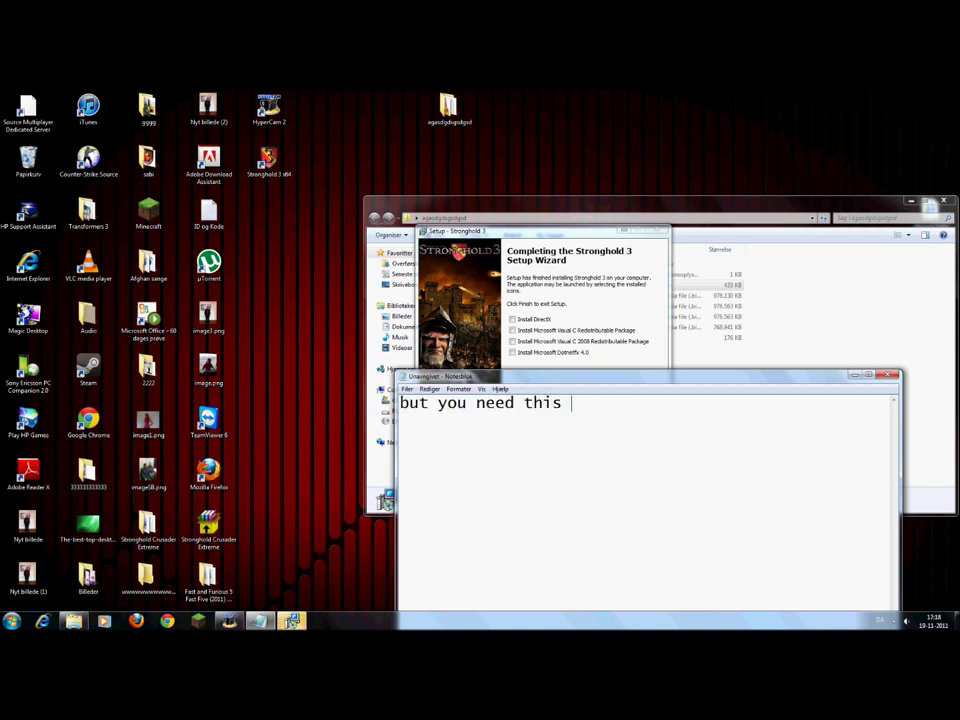
type("program before you can run it!!!!")
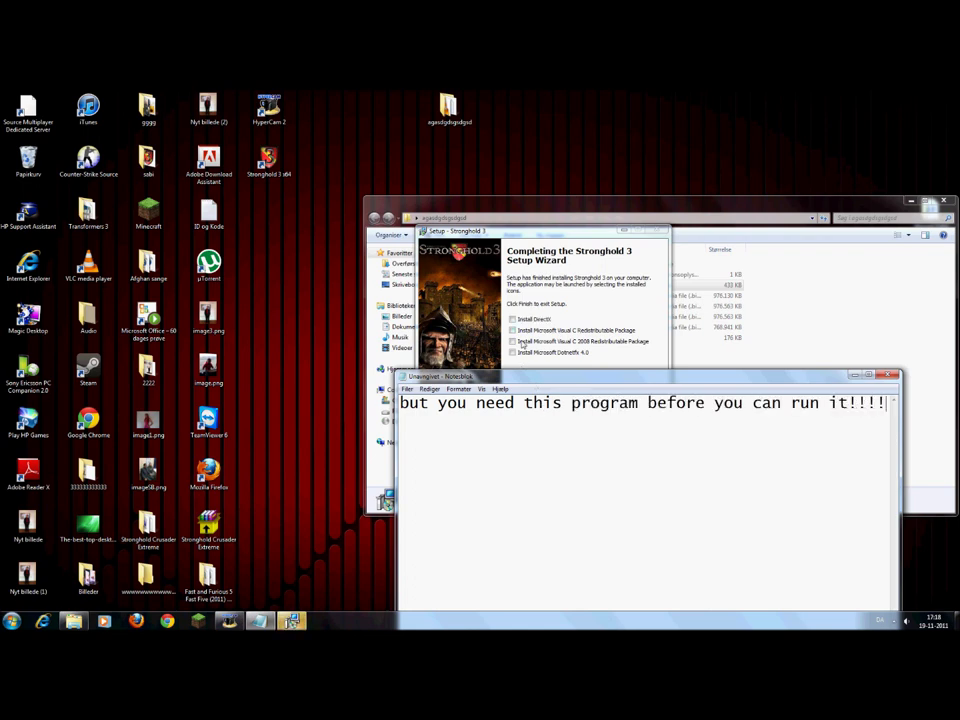
Select Install DirectX in the setup wizard and replace the Notepad message with "make sure you click it!!!".
left_click(512, 320)
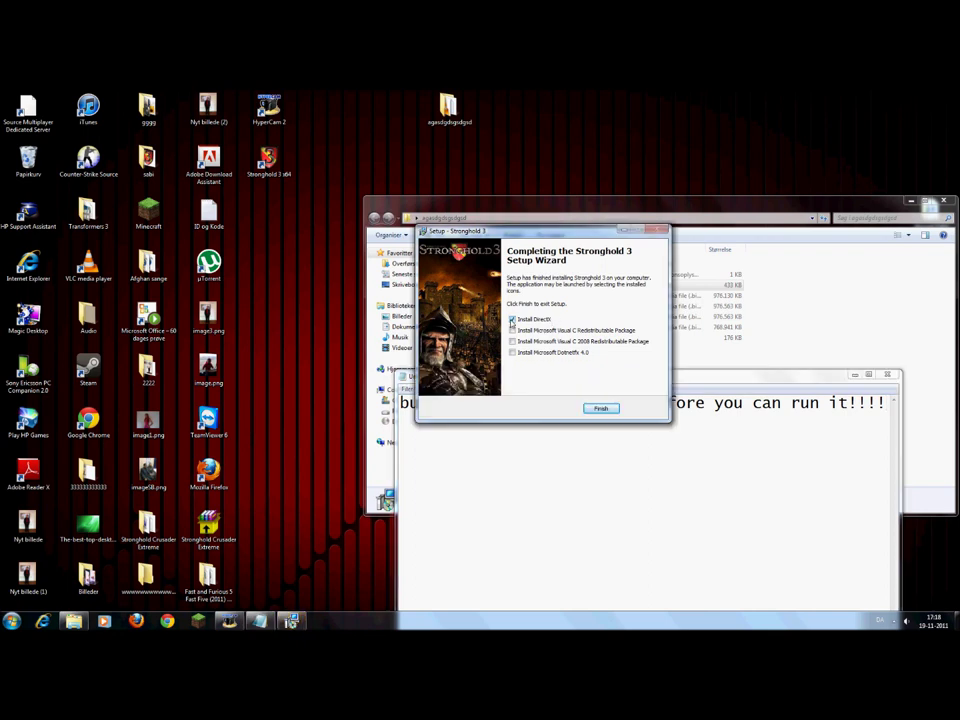
left_click(557, 453)
key("ctrl+a")
type("make")
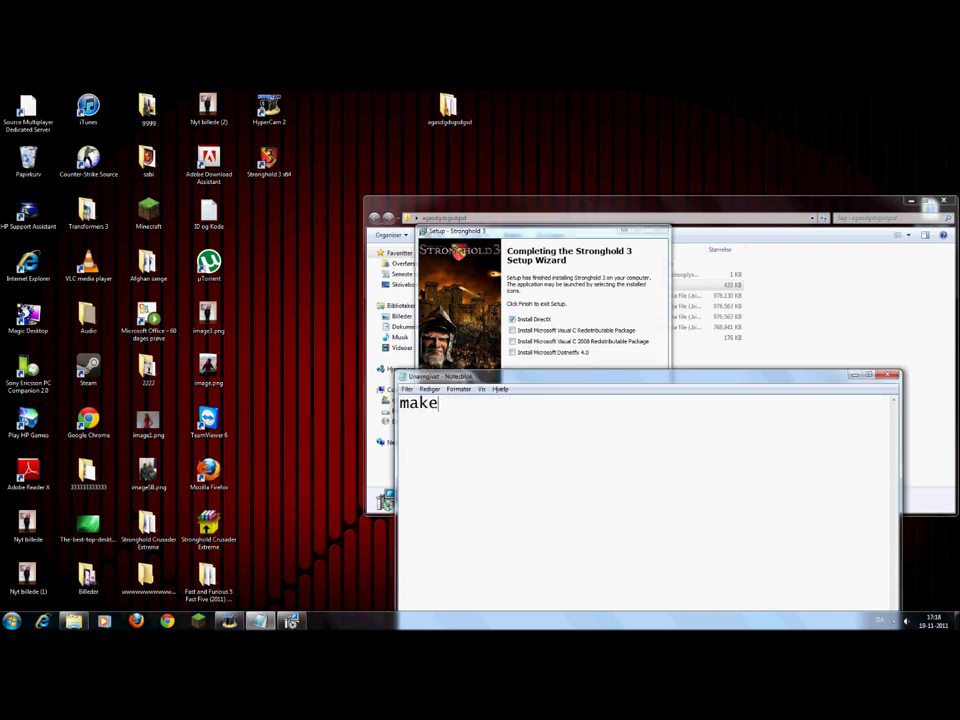
type(" sure you downloa")
key("ctrl+a")
type("make sure you click it")
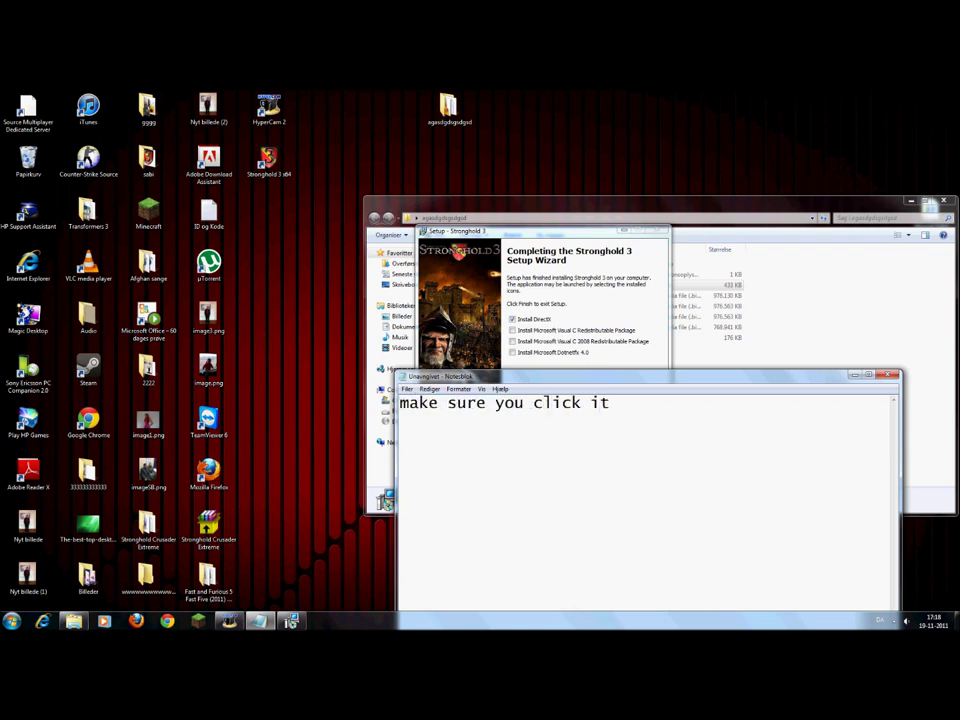
type("!!!")
Finish the Stronghold 3 setup wizard with Install DirectX selected and dismiss the error dialog.
left_click(601, 293)
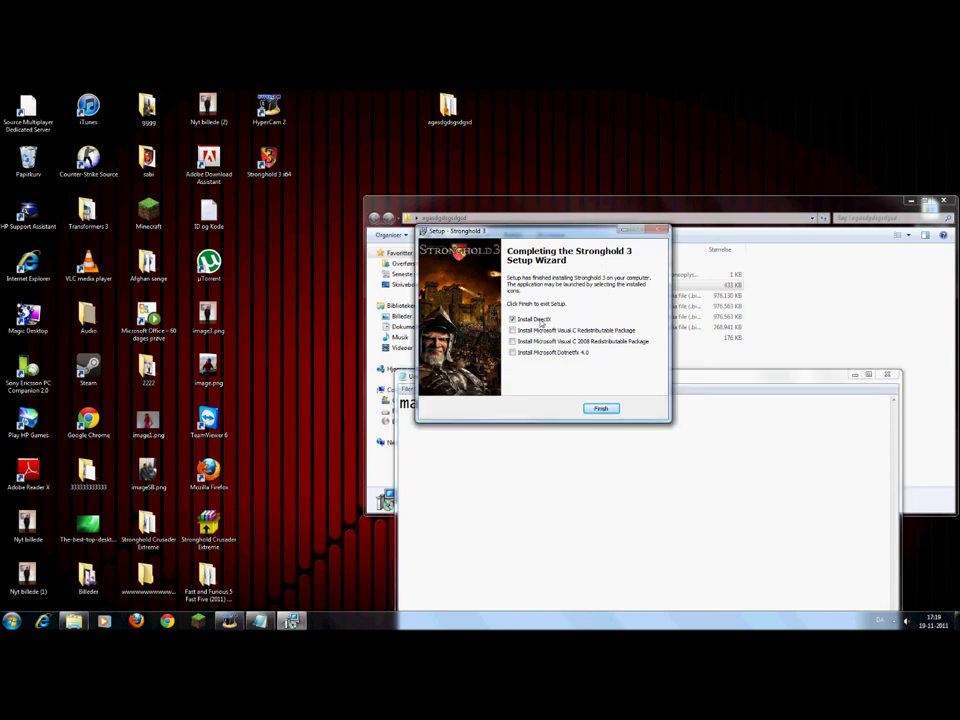
left_click(600, 408)
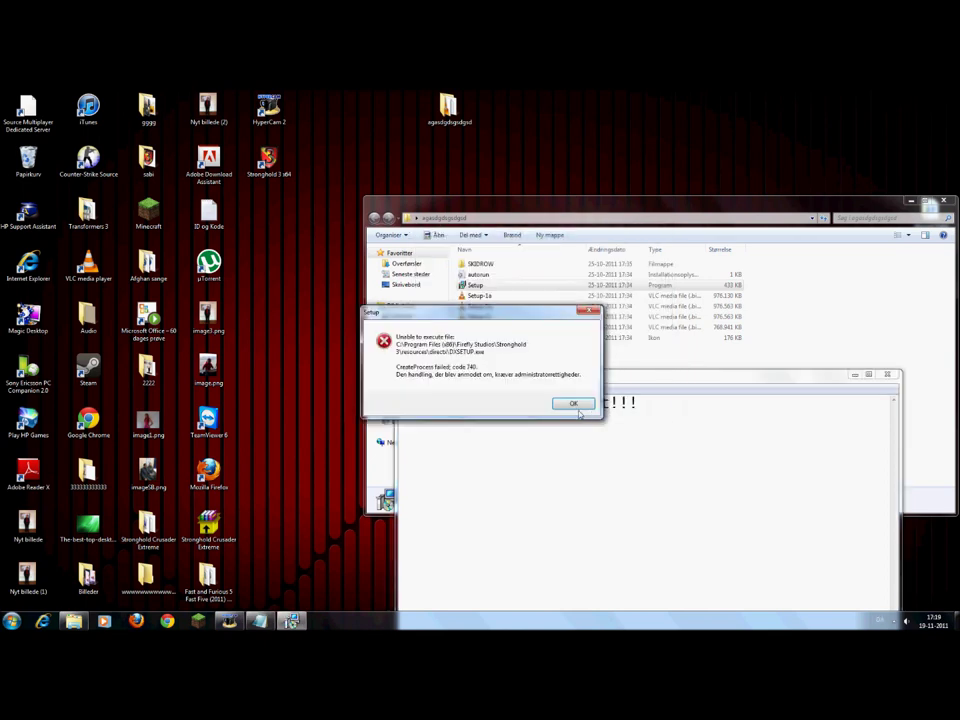
left_click(570, 403)
Replace the Notepad message with "if it wont work there is another way!".
key("ctrl+a")
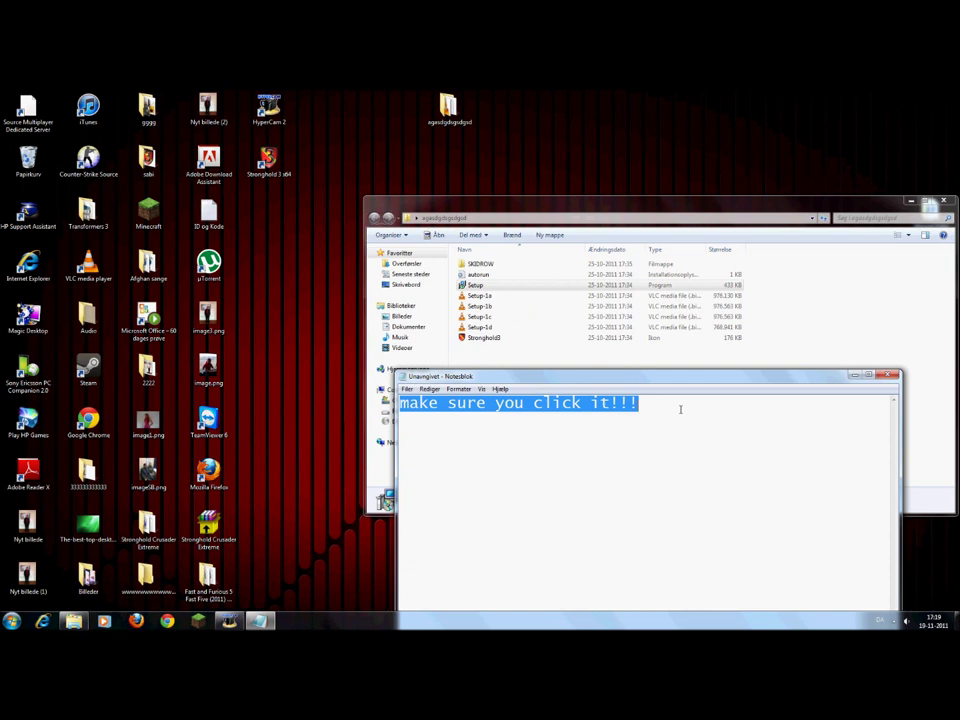
key("BackSpace")
type("if it ")
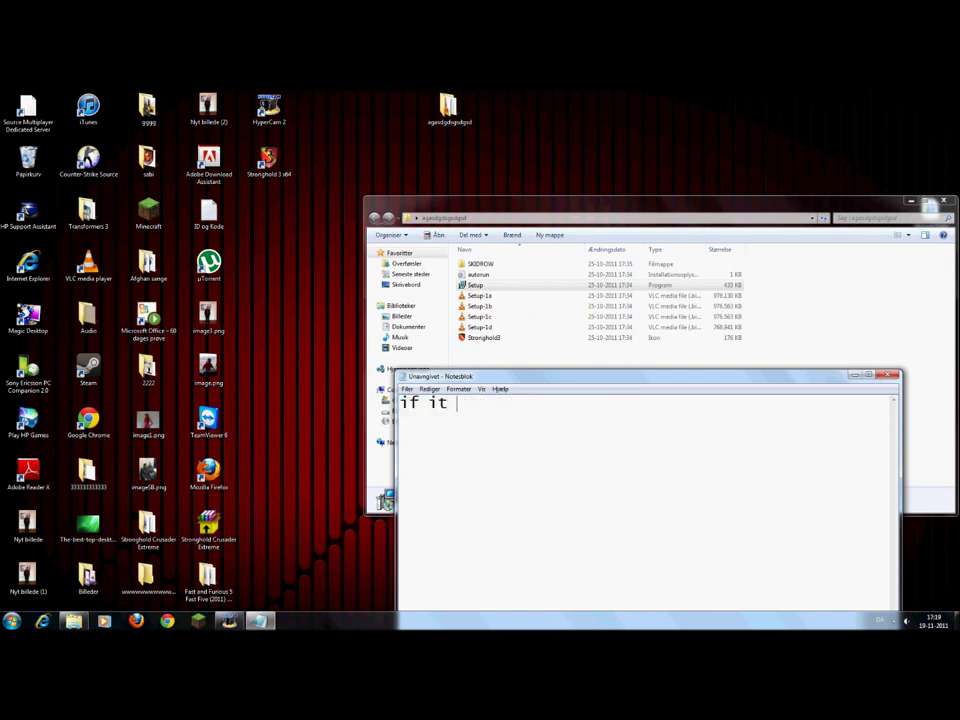
type("wont work there ")
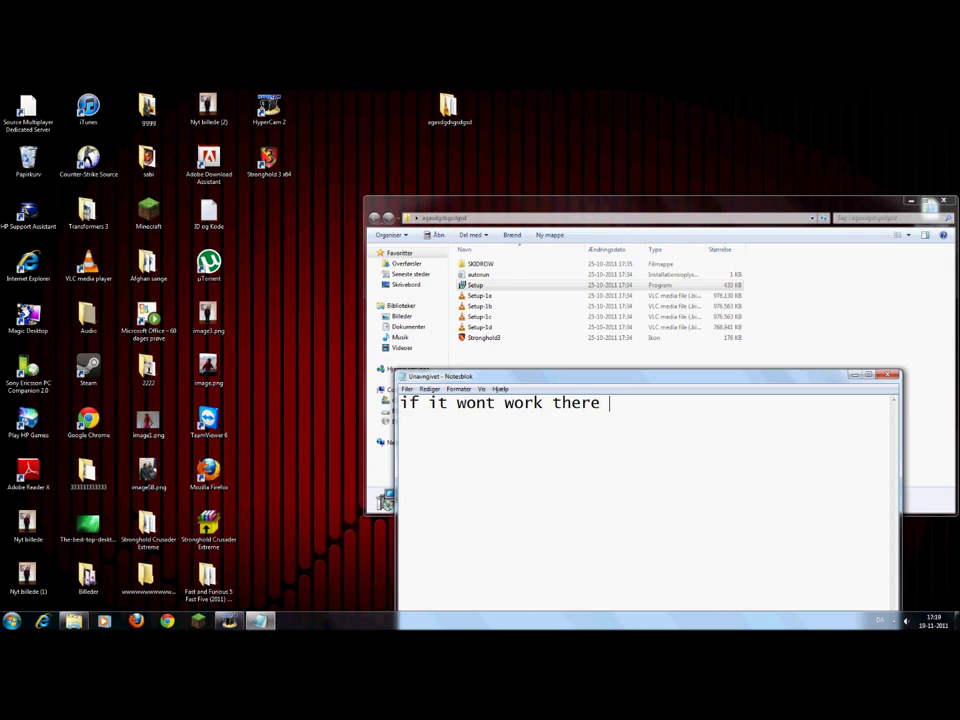
type("is another way!")
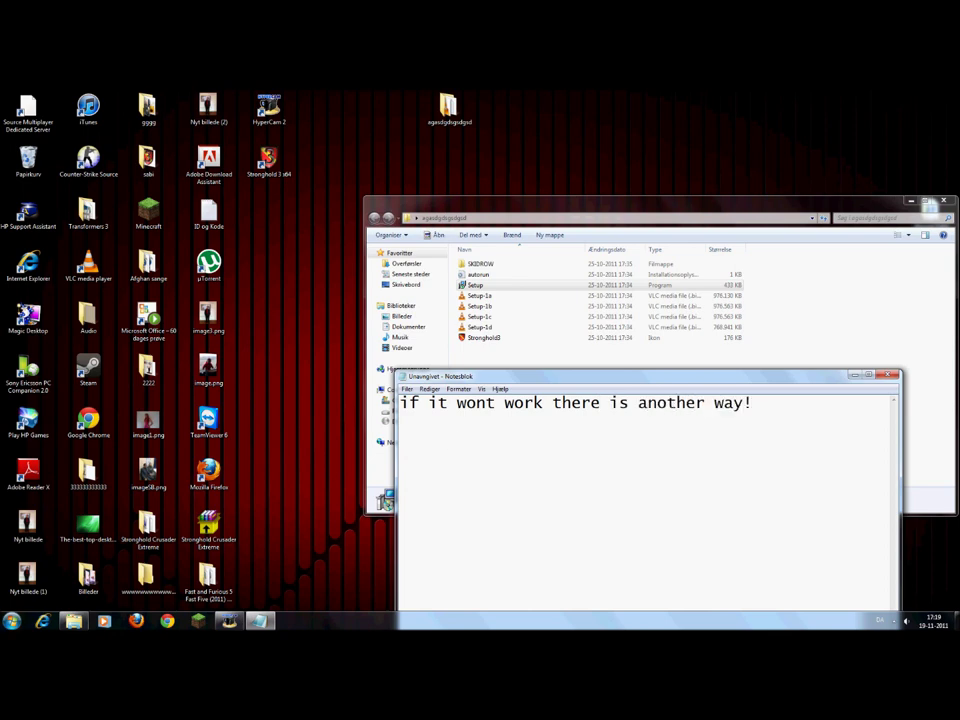
Open the resources folder of Stronghold 3 under Programmer (x86) > Firefly Studios on the C: drive.
key("super")
left_click(170, 497)
double_click(249, 364)
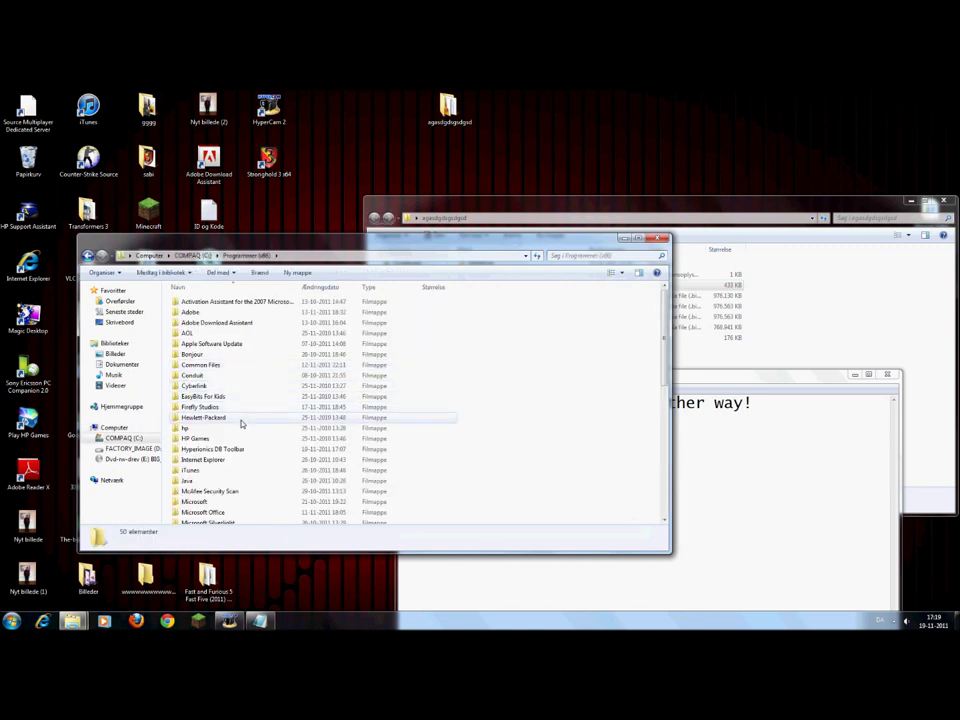
double_click(259, 407)
double_click(262, 302)
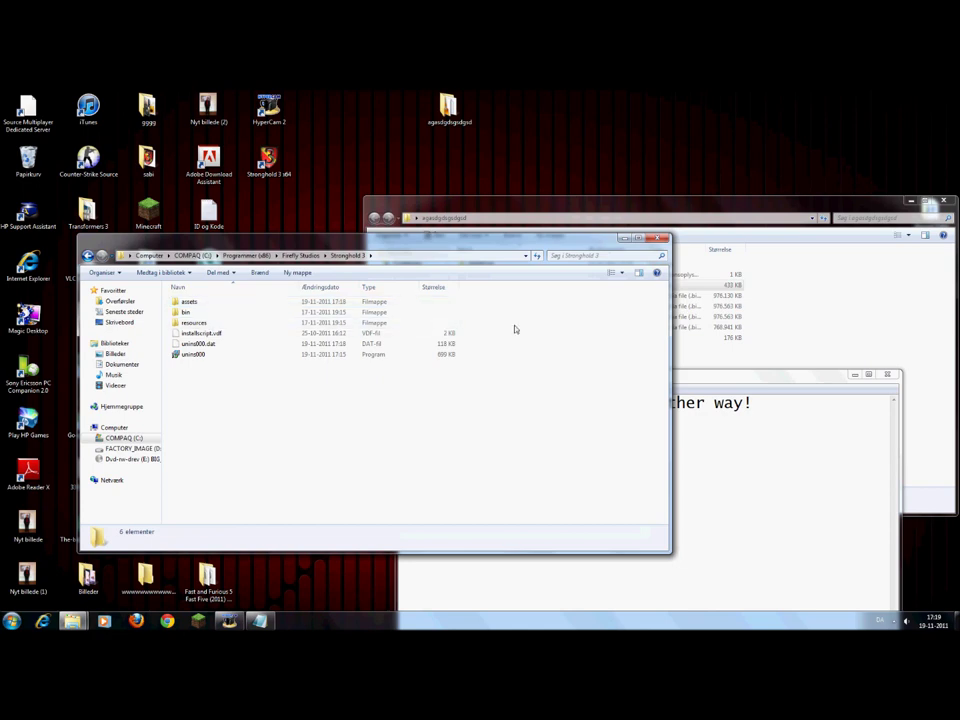
left_click(205, 323)
double_click(205, 324)
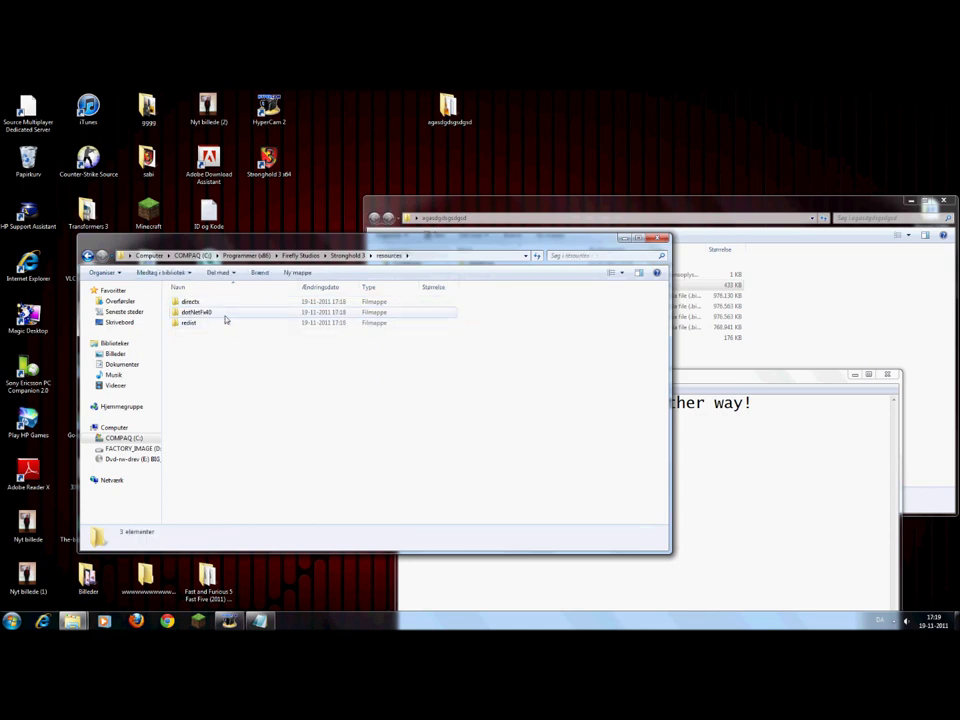
Open the directx folder and run DXSETUP from it.
left_click(306, 302)
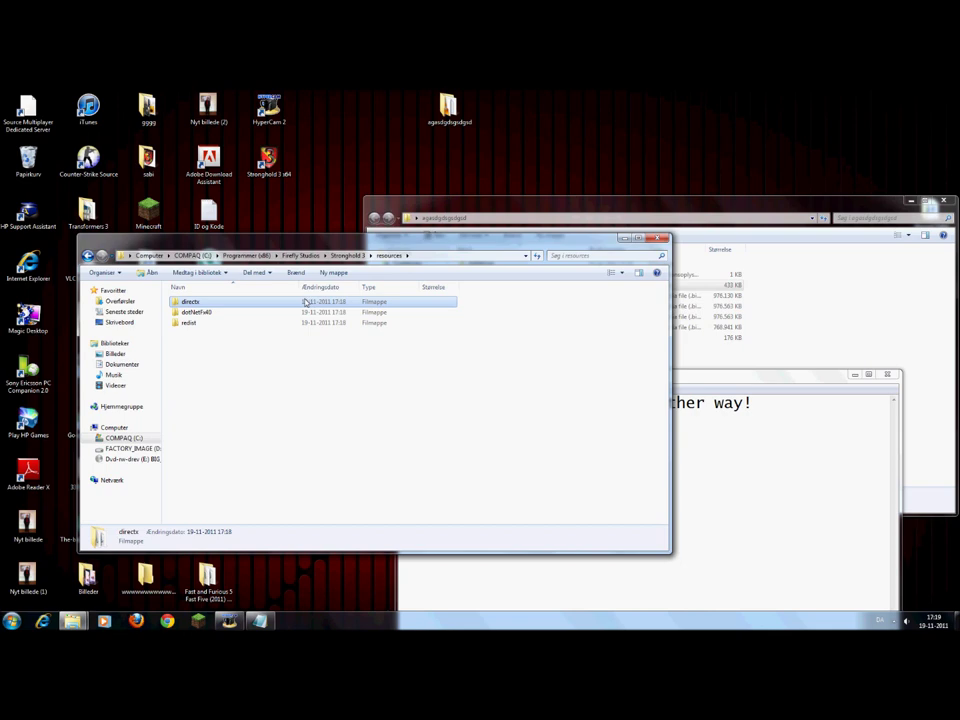
double_click(305, 302)
scroll(305, 302, "down", 20)
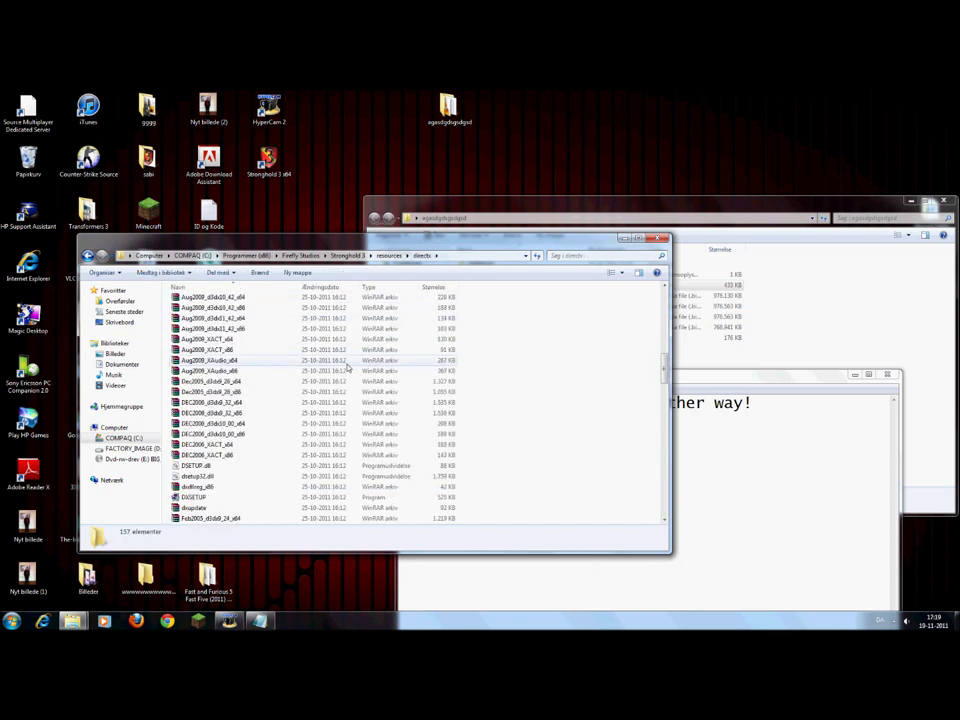
left_click(269, 435)
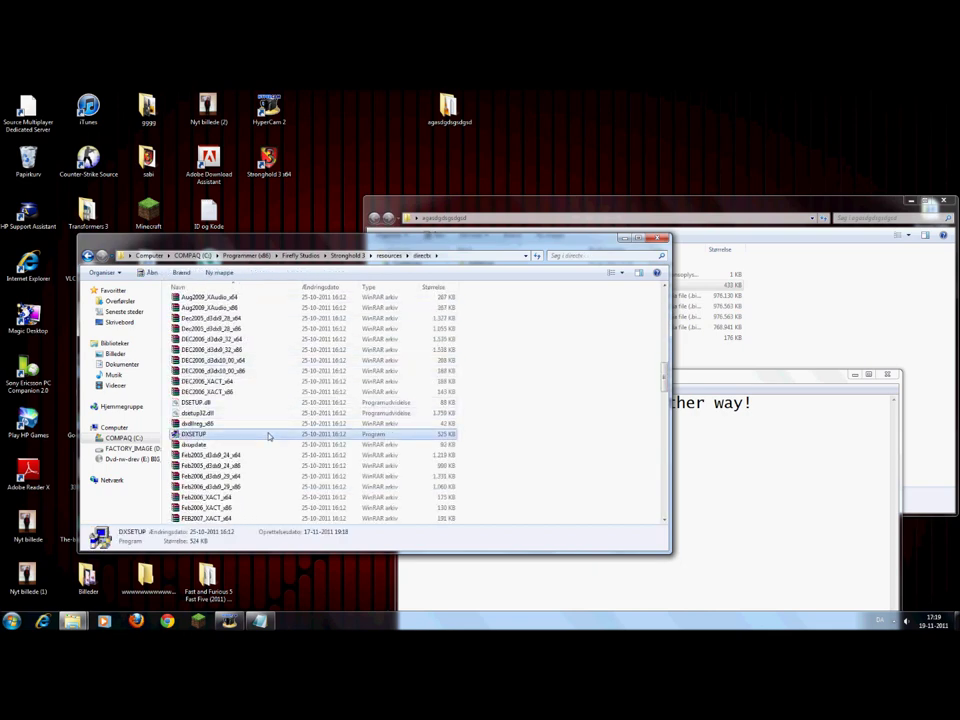
double_click(269, 435)
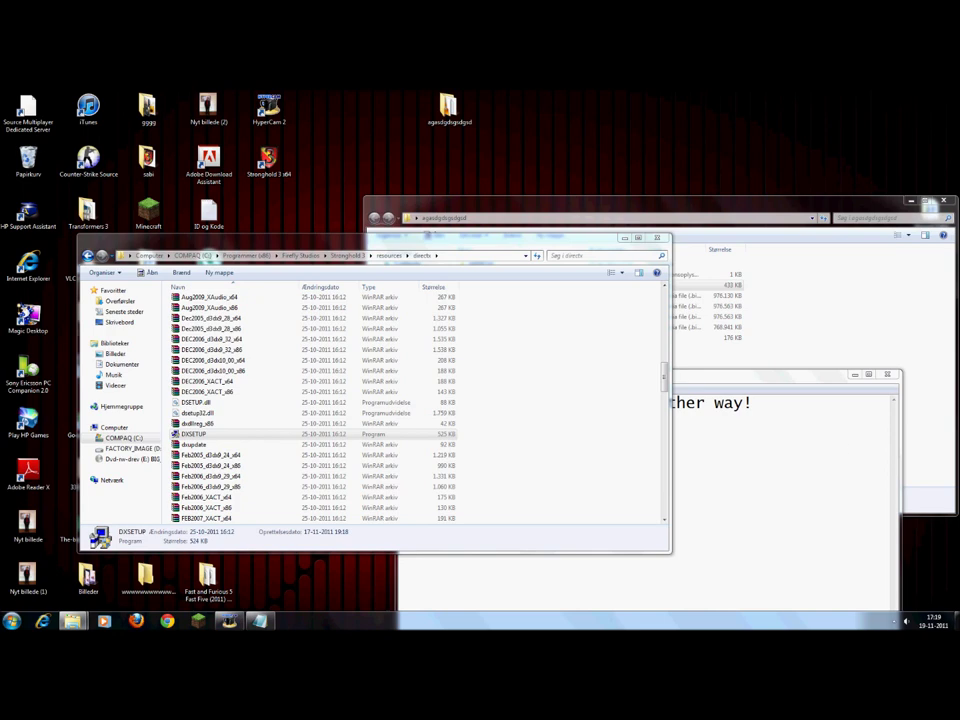
Replace the Notepad message with "thats the other way!".
left_click(793, 437)
key("ctrl+a")
type("thats the other way!")
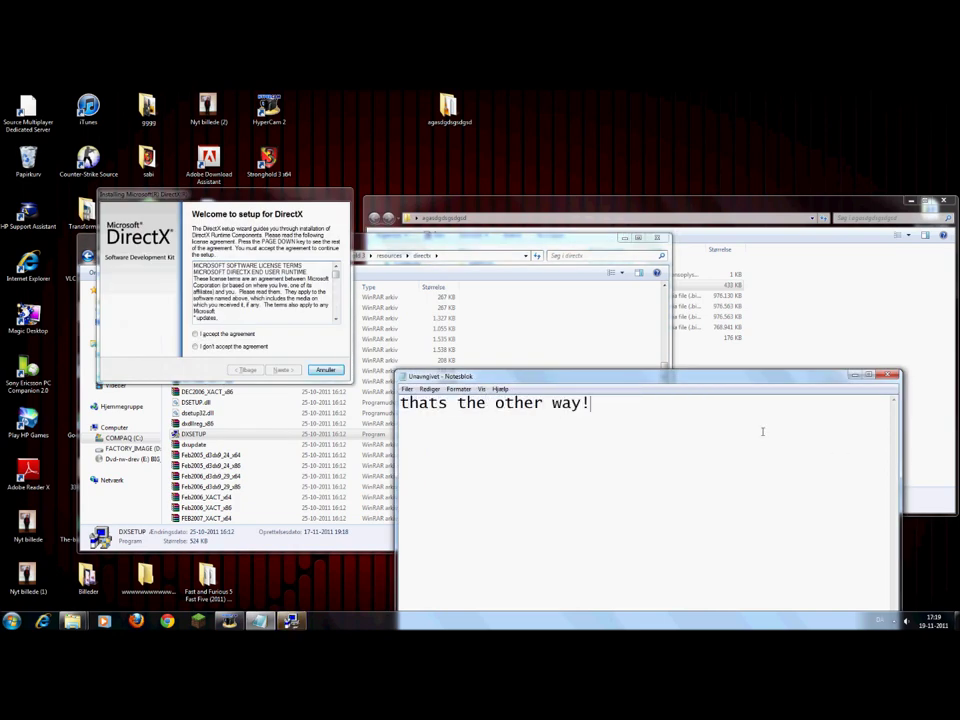
Accept the DirectX license agreement and start the runtime installation.
left_click(196, 334)
left_click(283, 370)
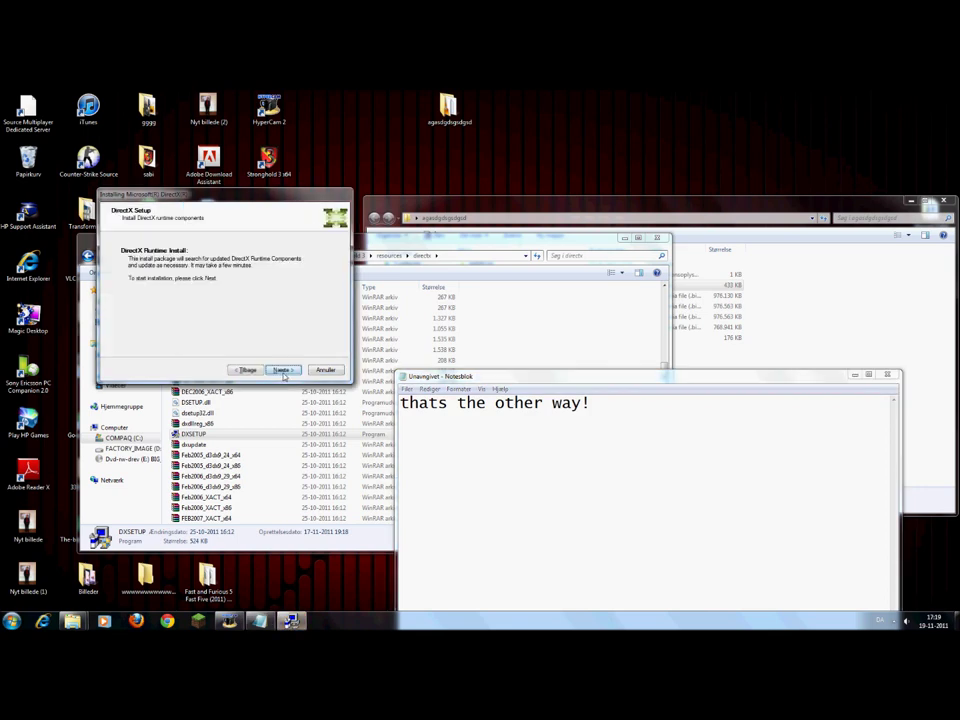
left_click(283, 371)
Replace the Notepad message with "now it will download DirectX. with out that you wont be able to run the game".
left_click(643, 443)
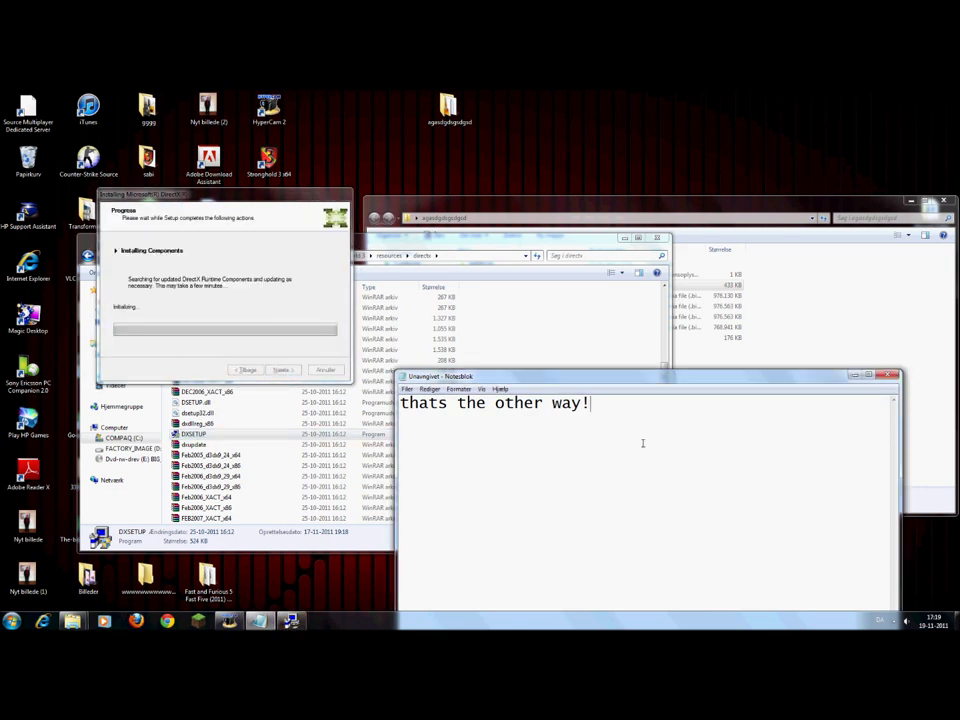
key("ctrl+a")
type("now it d")
key("BackSpace")
type("will download Direct")
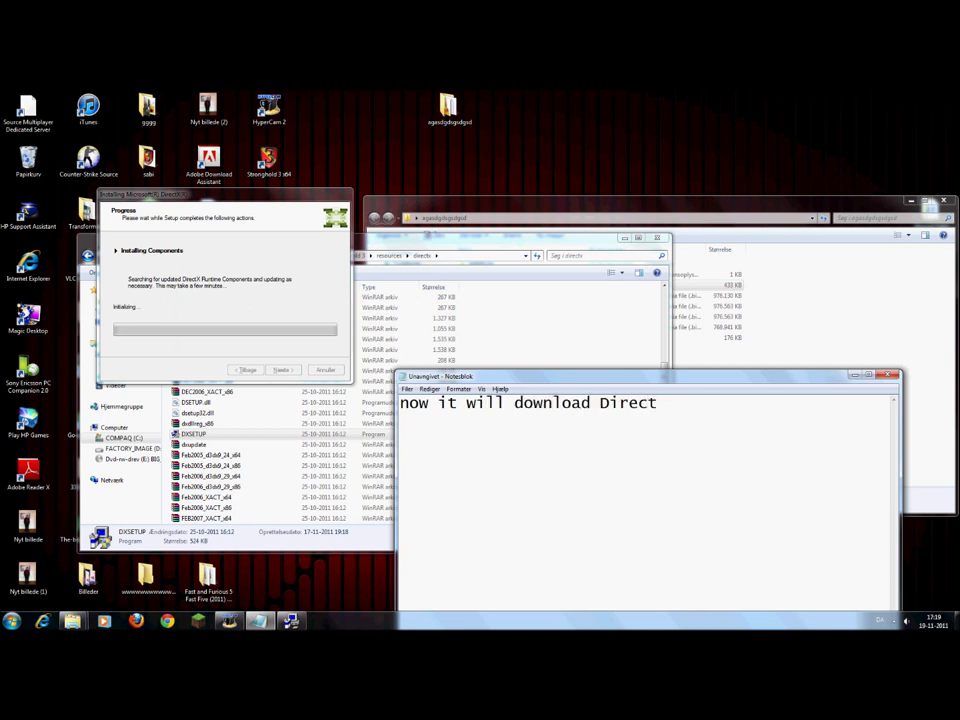
type("X. with out tha")
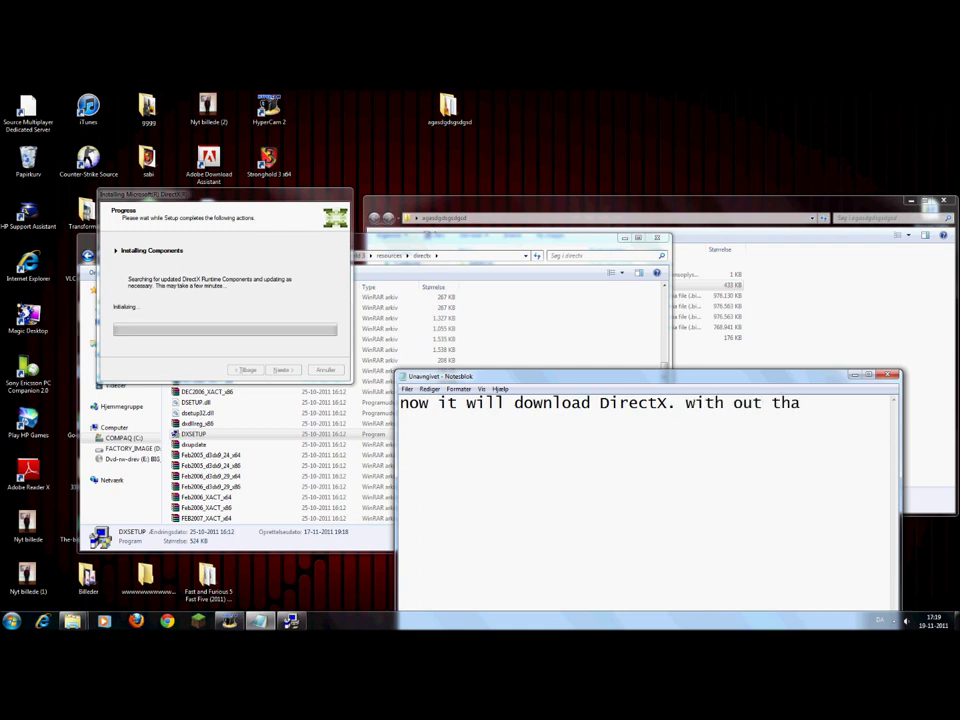
type("t you wont be able to run the game")
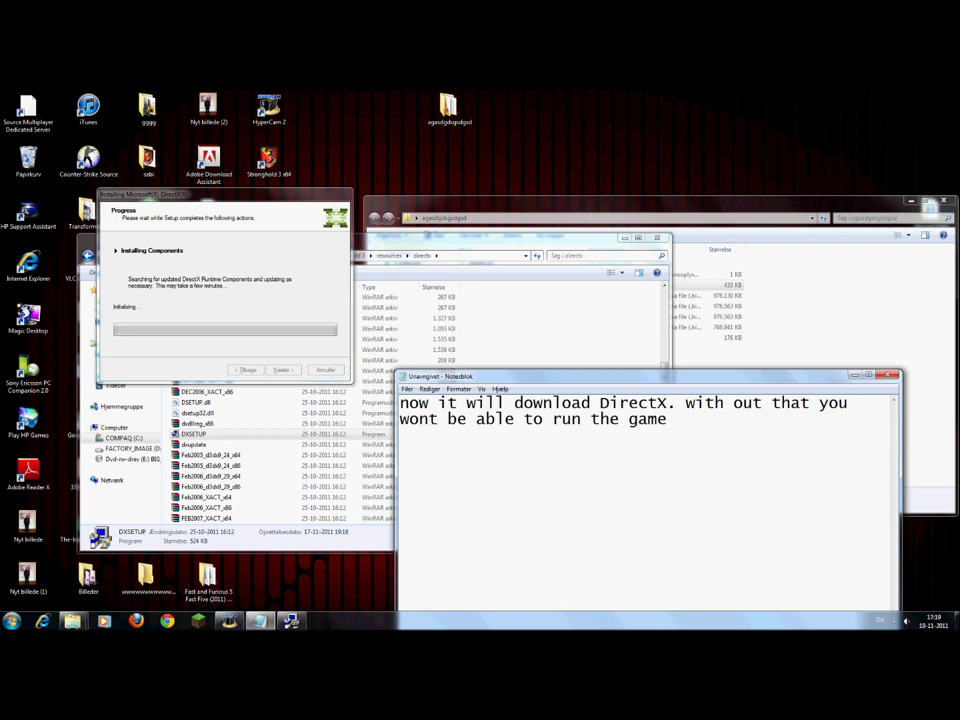
Close the directx folder window and replace the Notepad message with "i be back when it done :D".
key("ctrl+a")
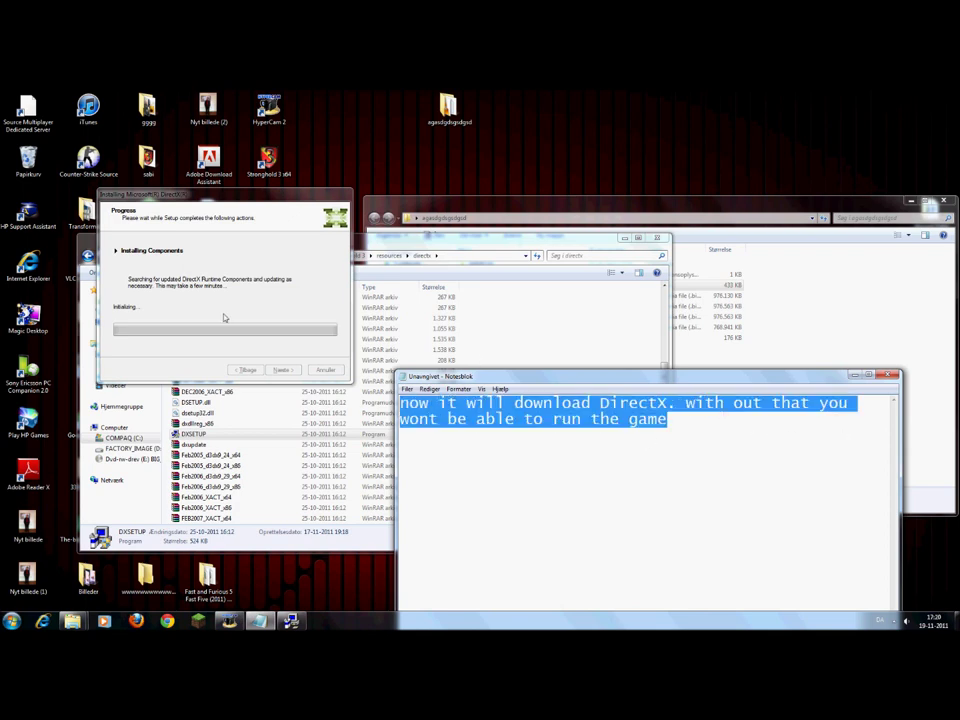
key("BackSpace")
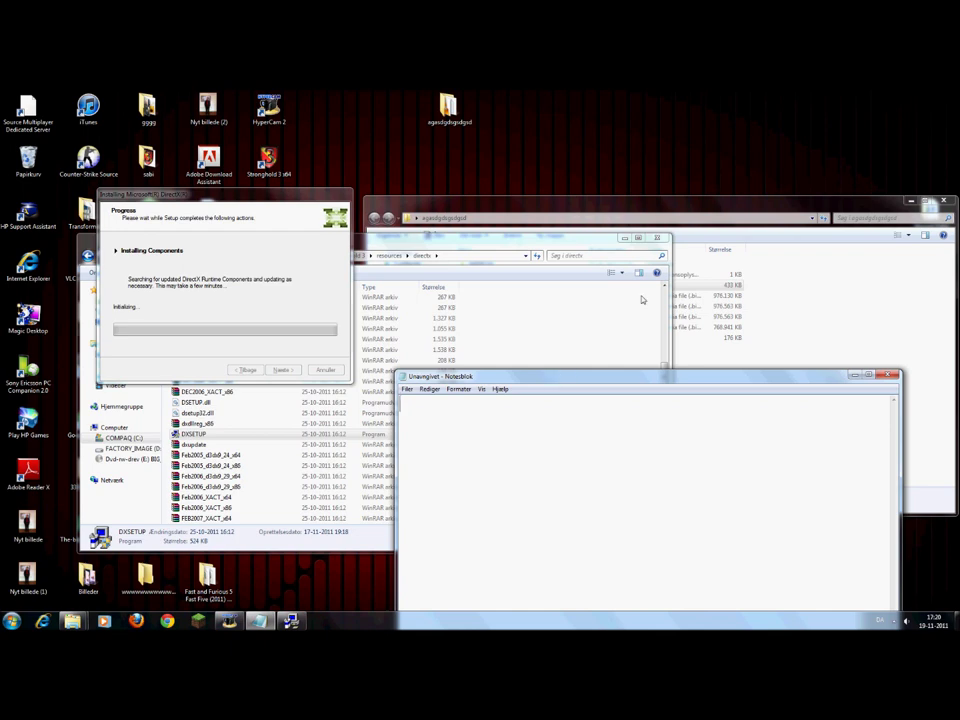
left_click(660, 238)
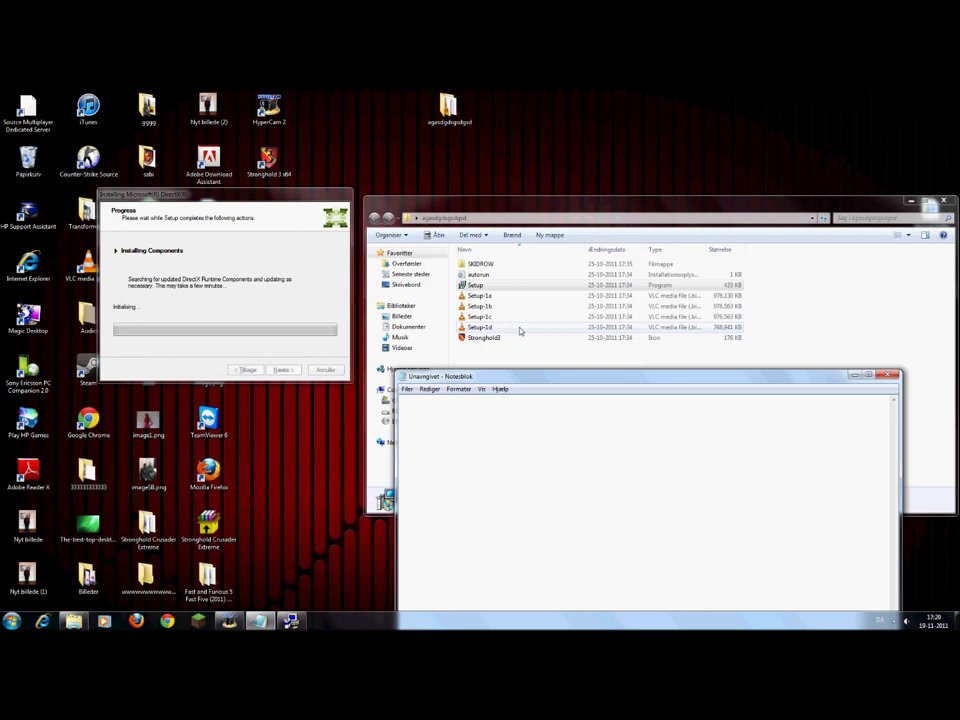
type("i be back when it don")
type("e :D")
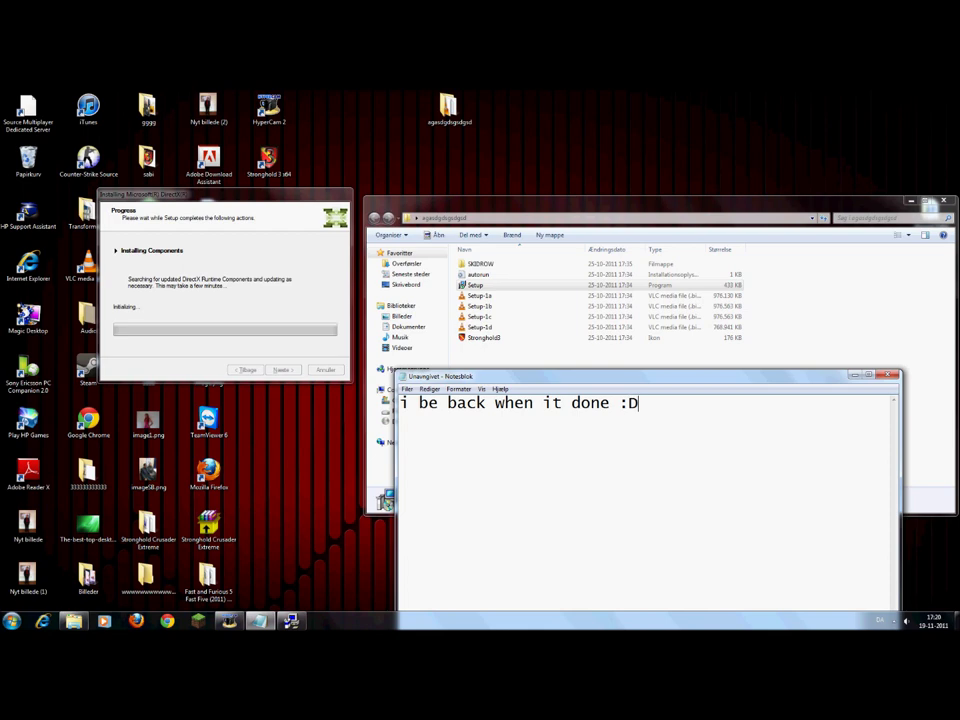
Replace the Notepad message with "well it goes fast now :O".
key("ctrl+a")
key("BackSpace")
type("well")
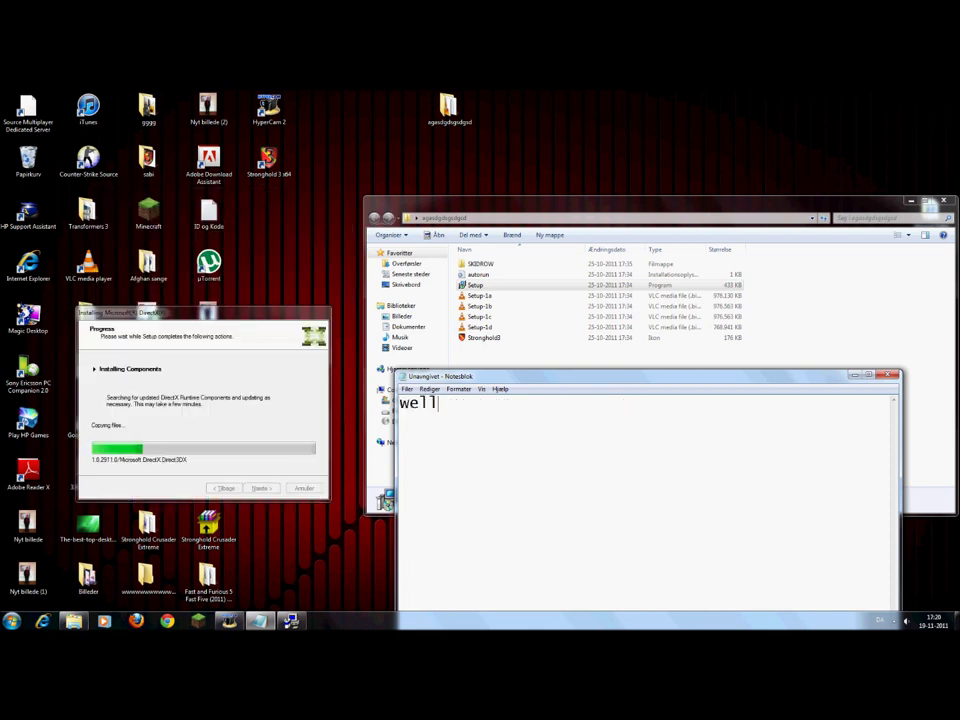
type(" it goes fast ")
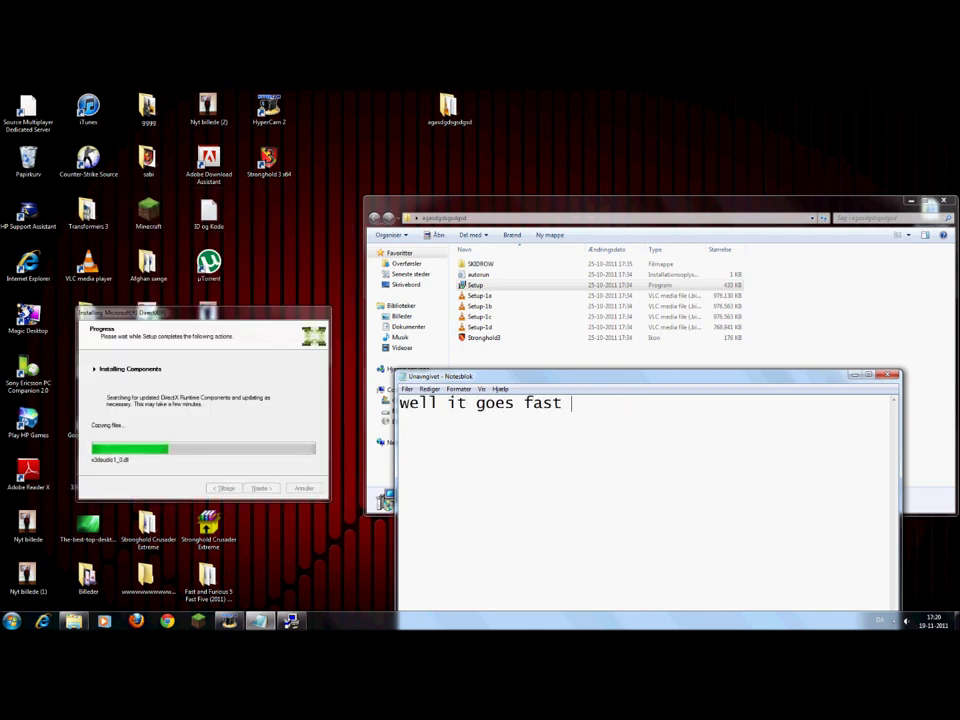
type("now :O")
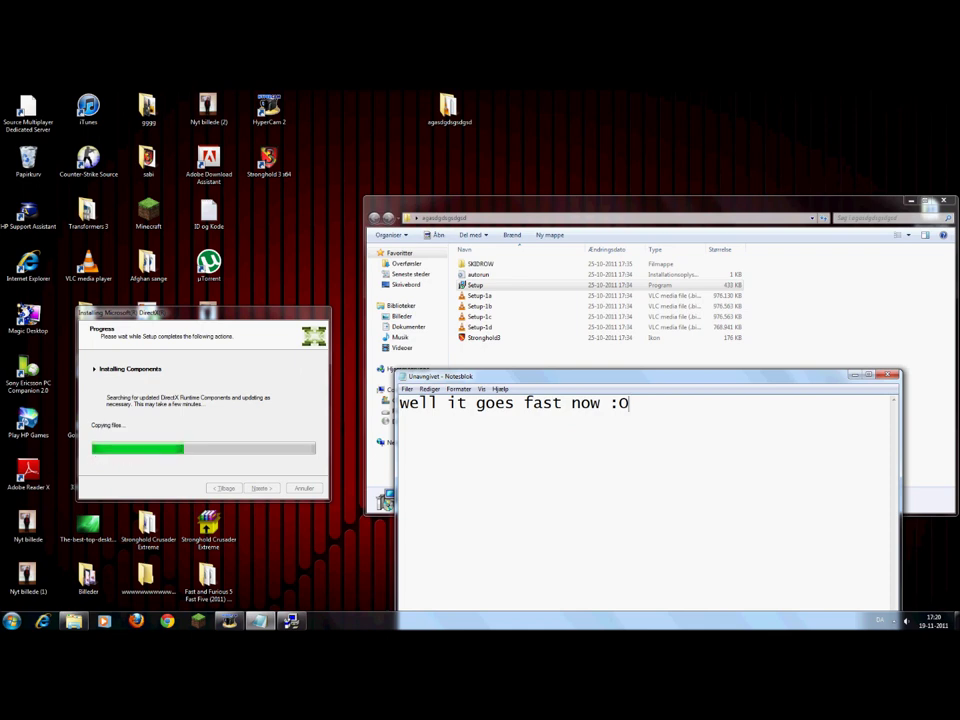
Replace the Notepad message with "just close this" and close the agasdgdsgsdgsd folder window.
key("ctrl+a")
key("BackSpace")
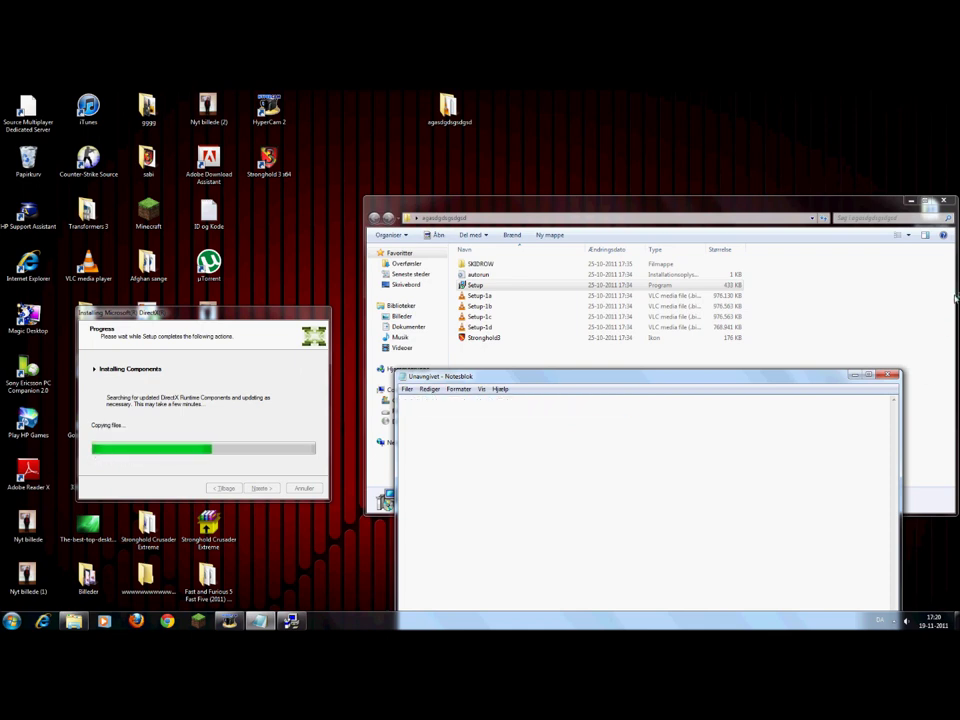
type("just close this")
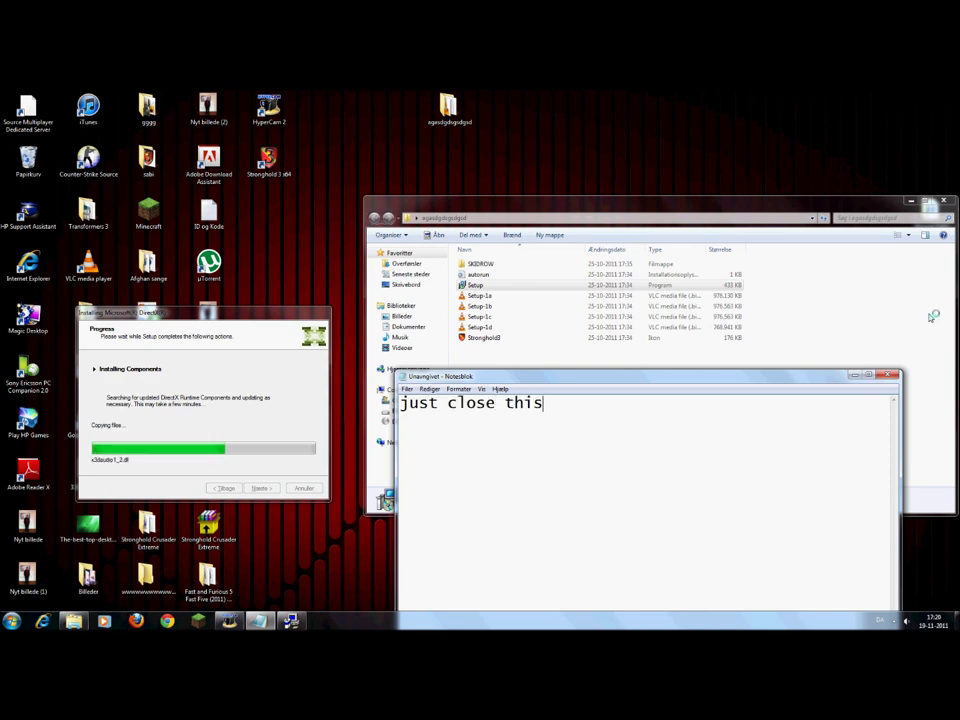
left_click(953, 244)
left_click(943, 201)
Clear the Notepad message, and move the Notepad window up and the DirectX installer window down on the desktop.
key("ctrl+a")
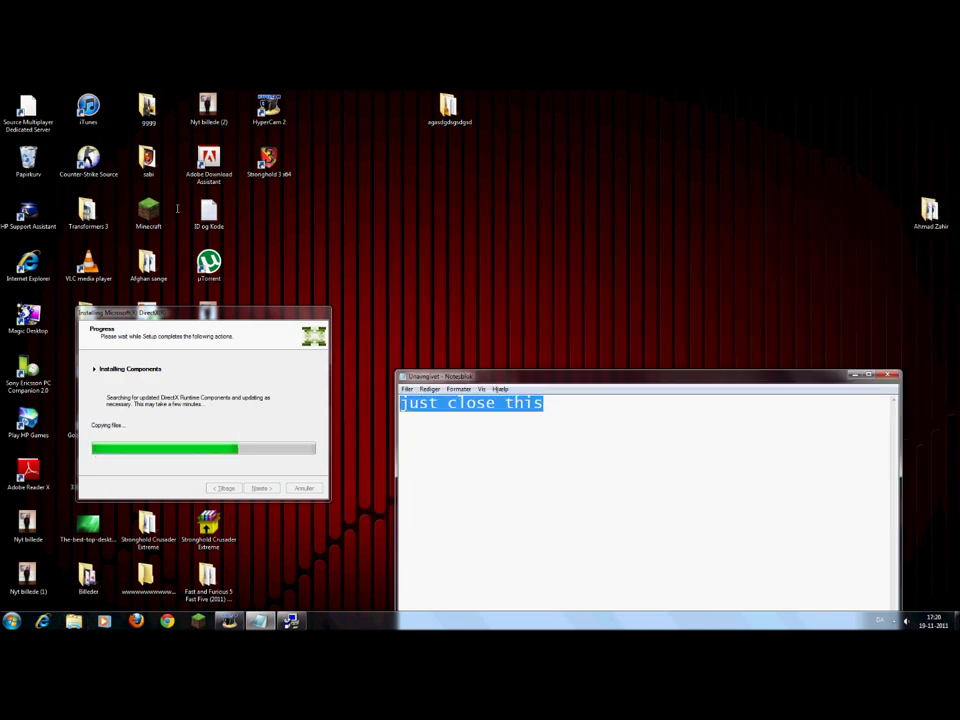
key("BackSpace")
left_click_drag(466, 377, 461, 177)
left_click_drag(216, 320, 215, 384)
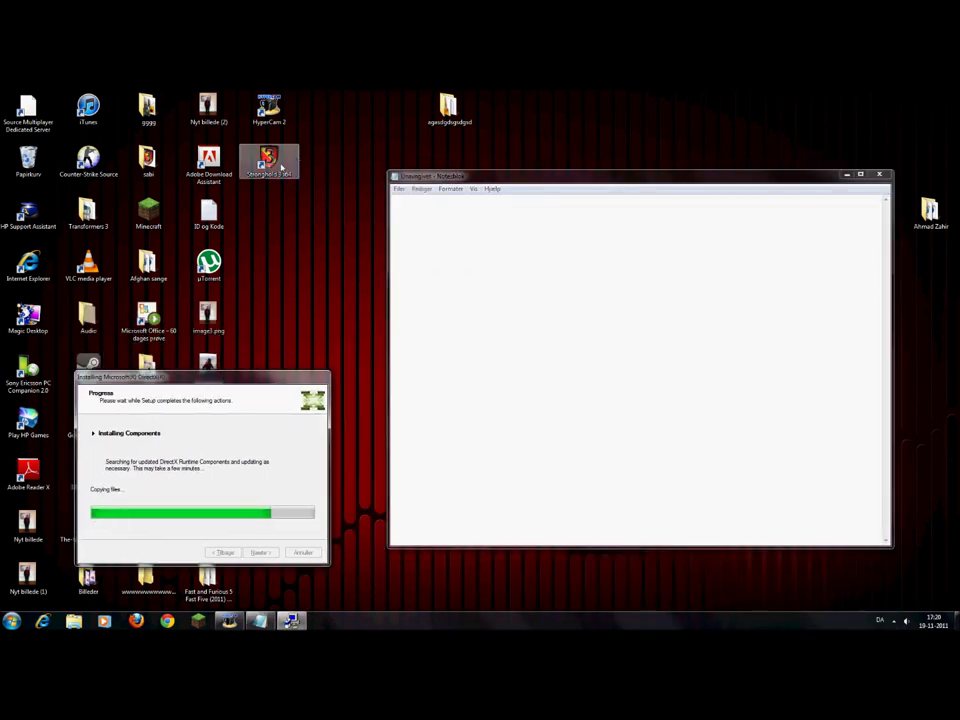
Select the Stronghold 3 x64 desktop shortcut and write "and here we got our game!!" in Notepad.
double_click(272, 162)
left_click(493, 289)
type("and here ")
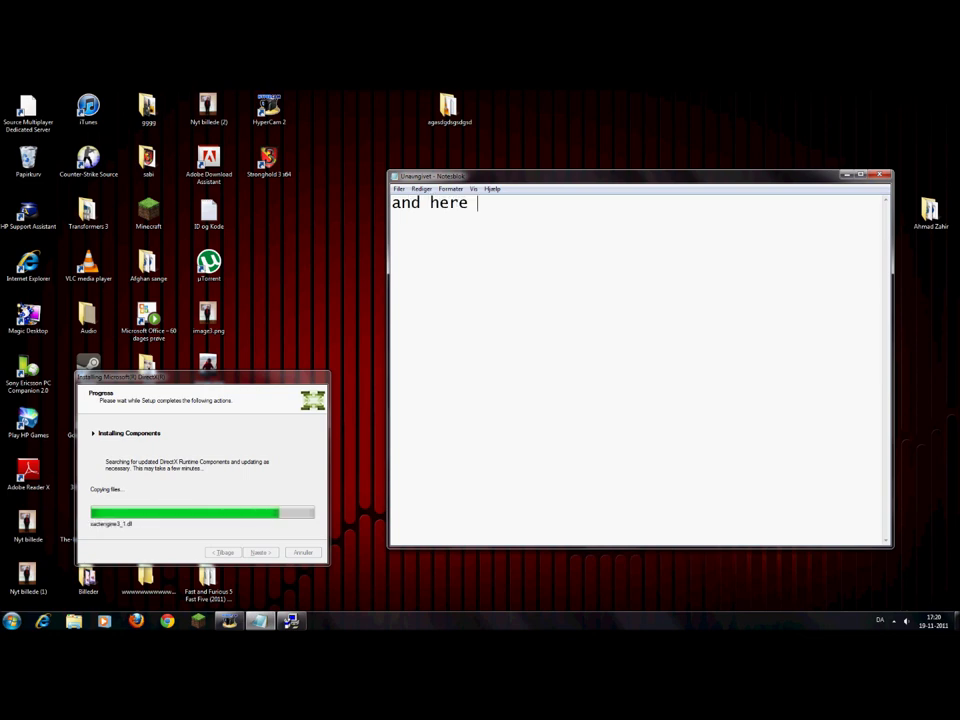
type("we got our i")
key("BackSpace")
type("game!!")
Replace the Notepad message with "but it not done yet..... we have to crack it." and that with "so we can run it".
key("ctrl+a")
type("but it not done")
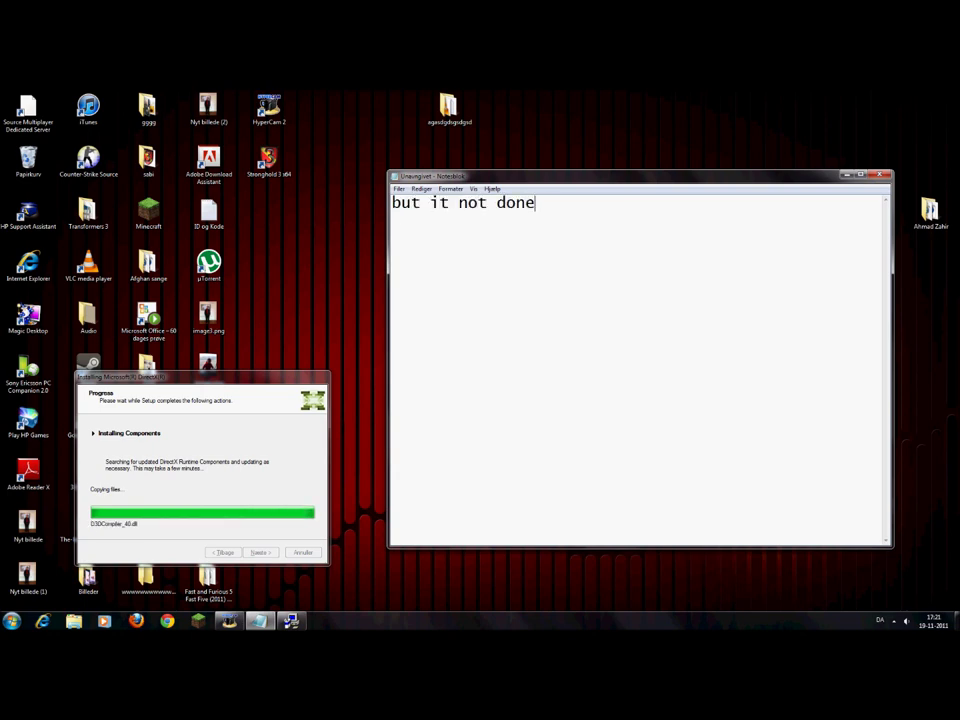
type(" yet..... we have to")
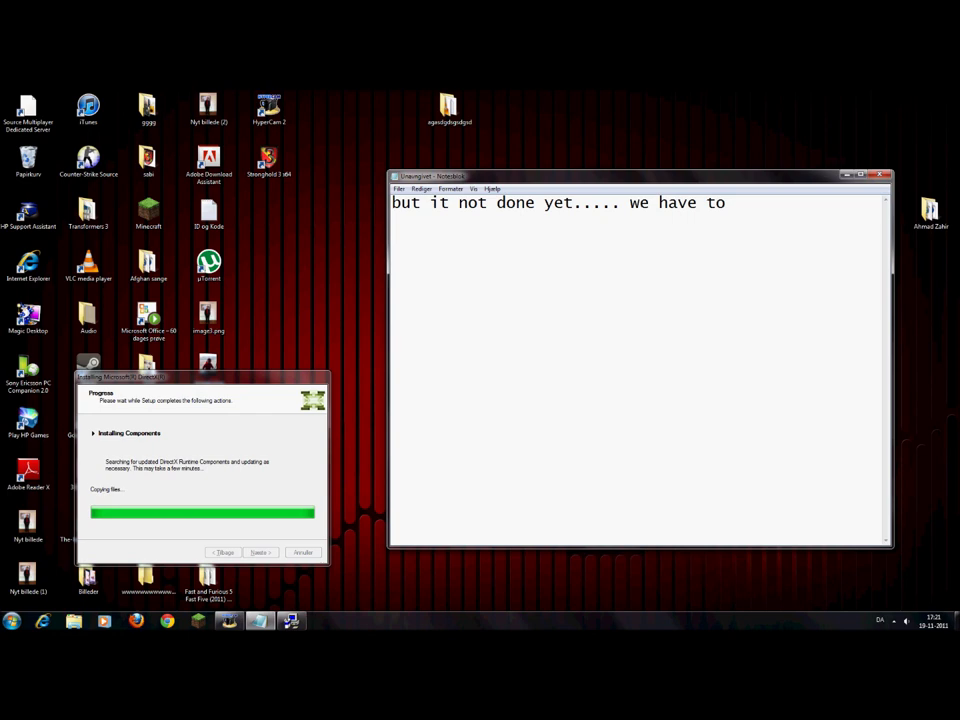
type(" crack it.")
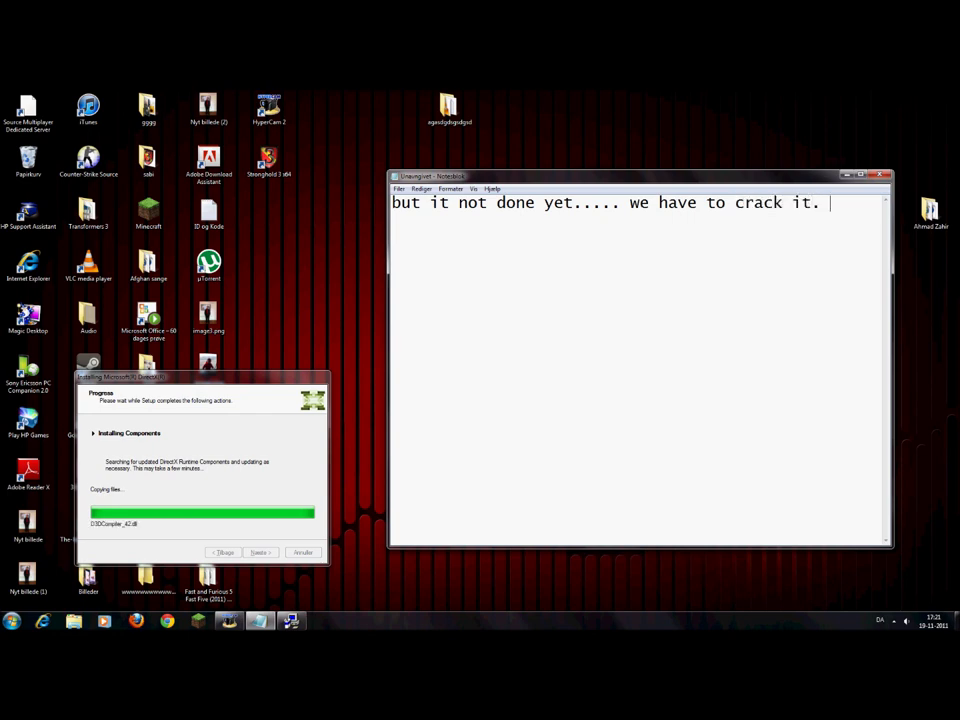
key("ctrl+a")
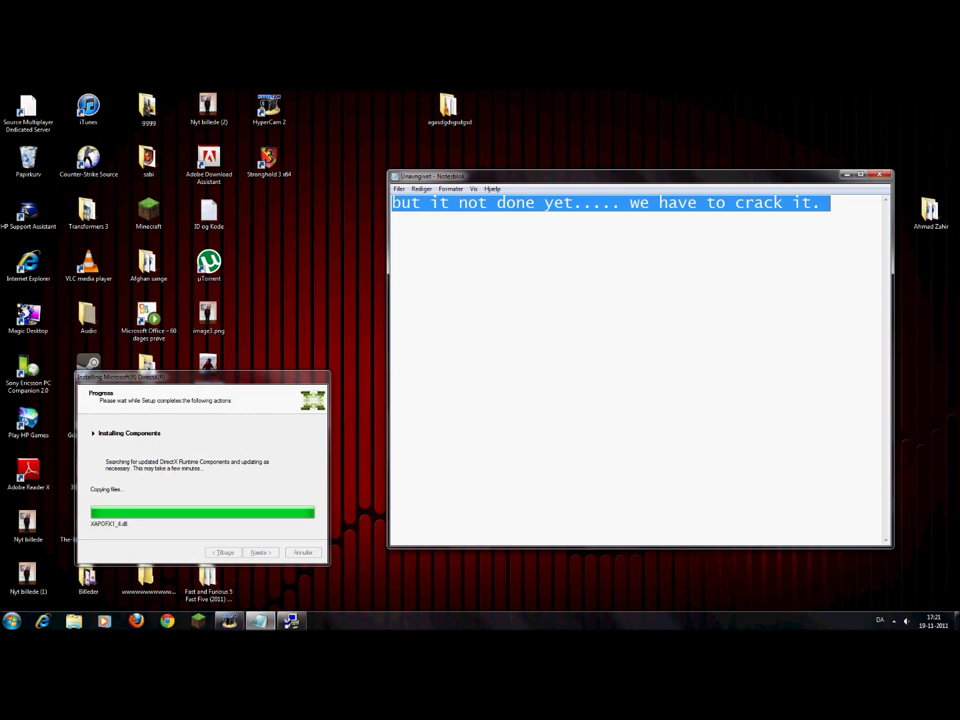
type("so we can run it")
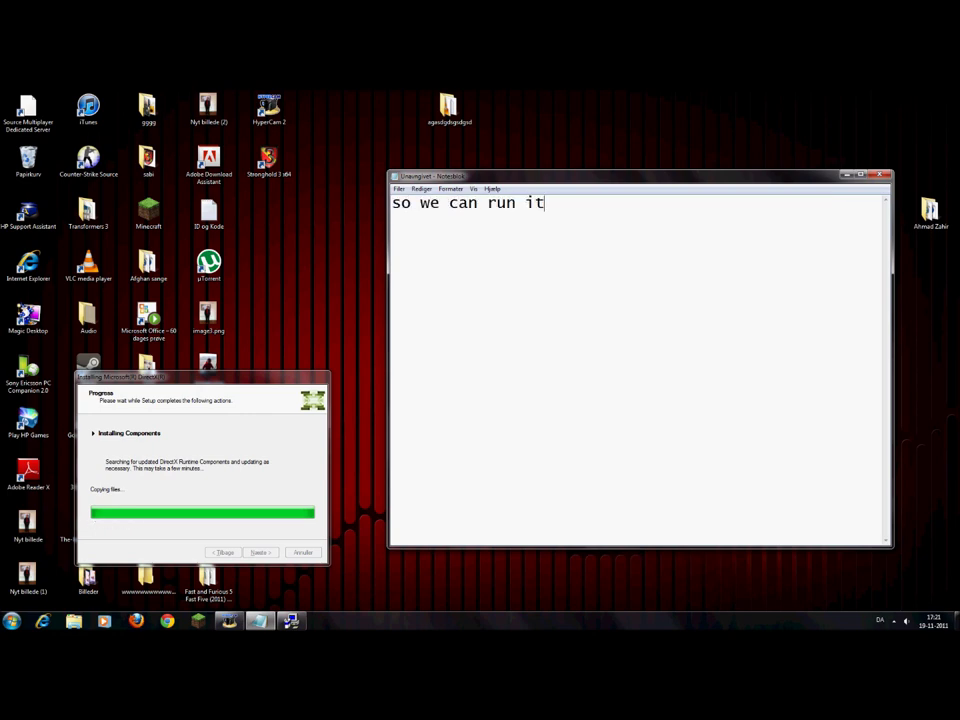
Close the DirectX installer and replace the Notepad message with "now it done let head out for SKIDROW".
key("ctrl+a")
key("BackSpace")
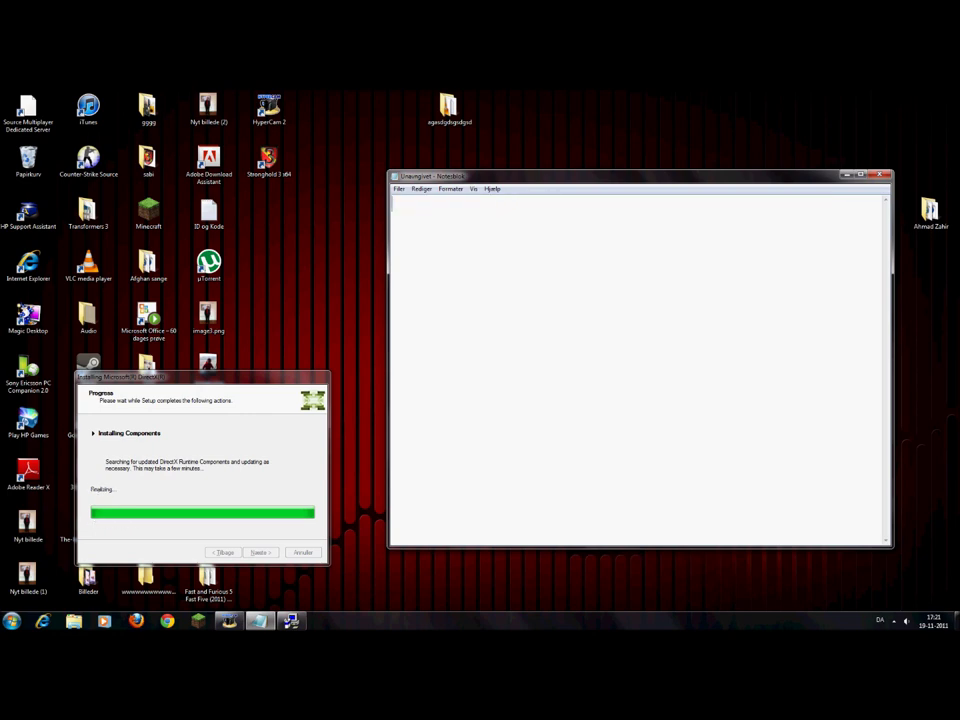
left_click(260, 552)
type("now it done ")
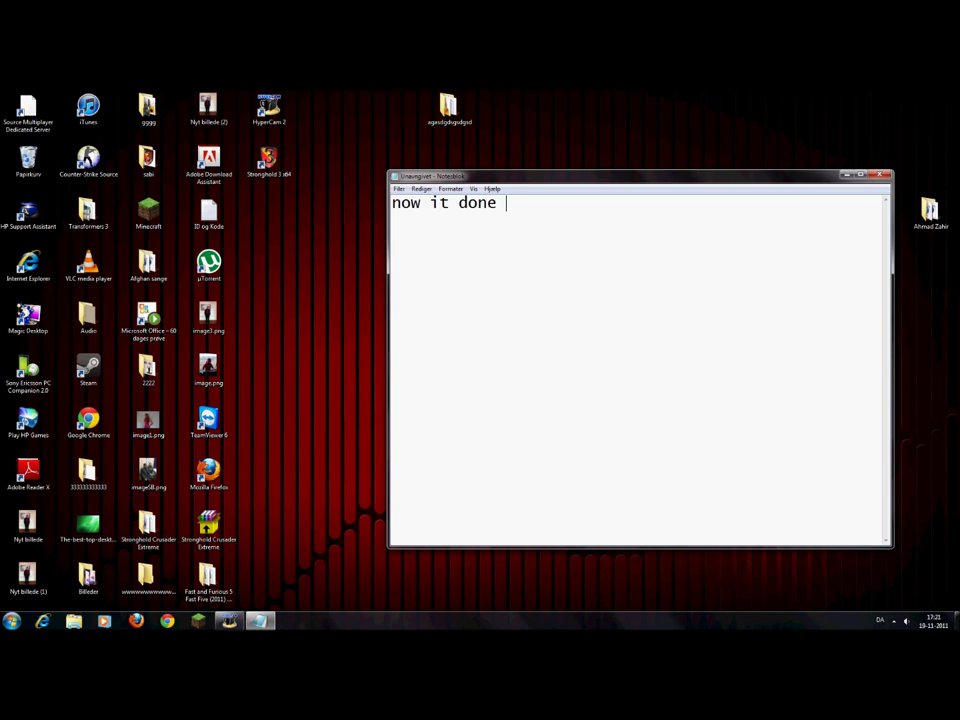
type("let head out for ")
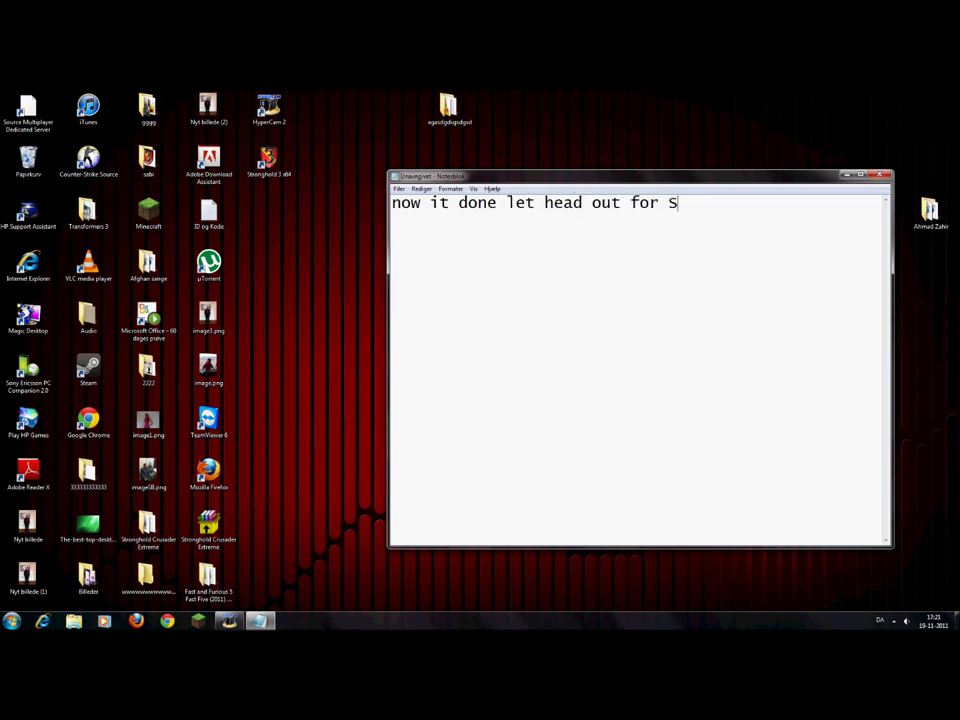
type("SKIDROW")
left_click(845, 176)
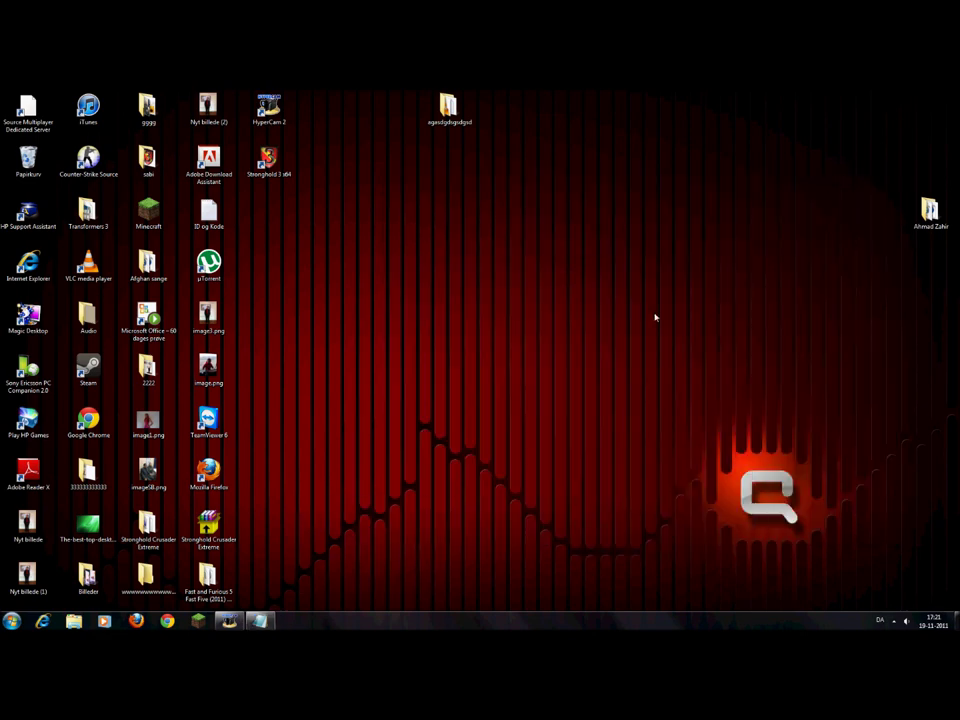
left_click(11, 621)
left_click(259, 621)
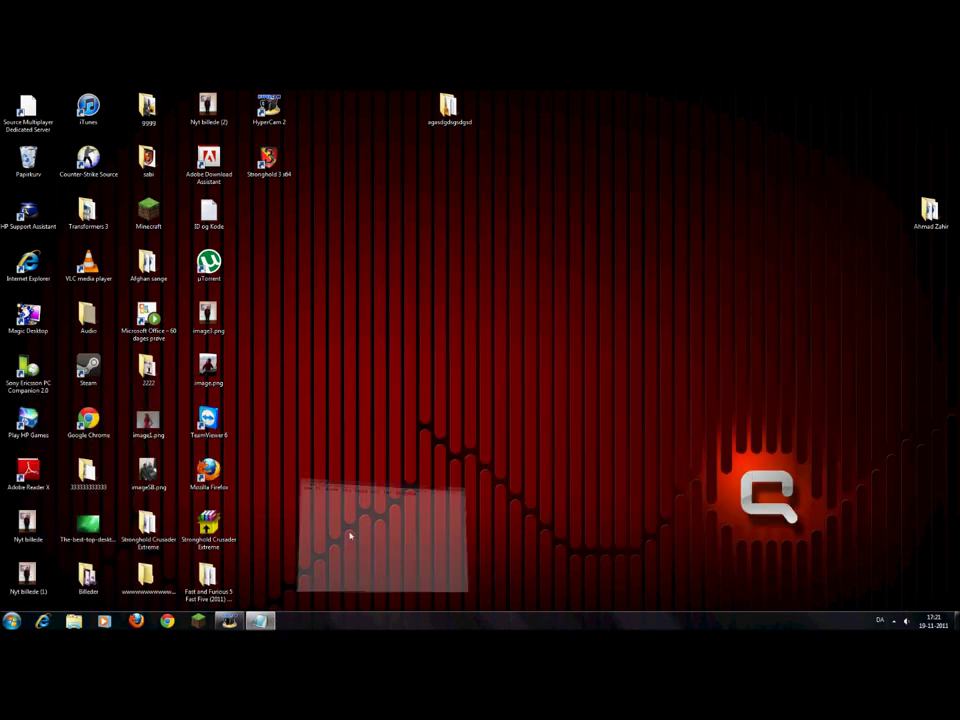
Replace the Notepad message with "go to your Fireflyes files.. there the Stronghold 3 is".
key("ctrl+a")
type("go to your Fil")
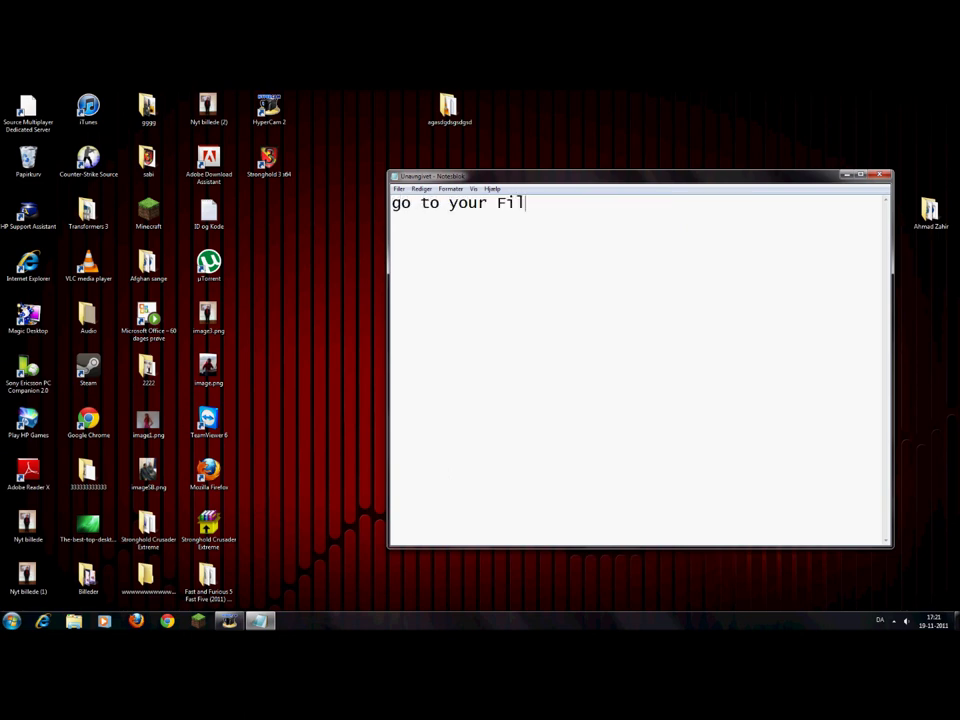
type("rer")
type("yes ")
type("file")
type("s.. there the ")
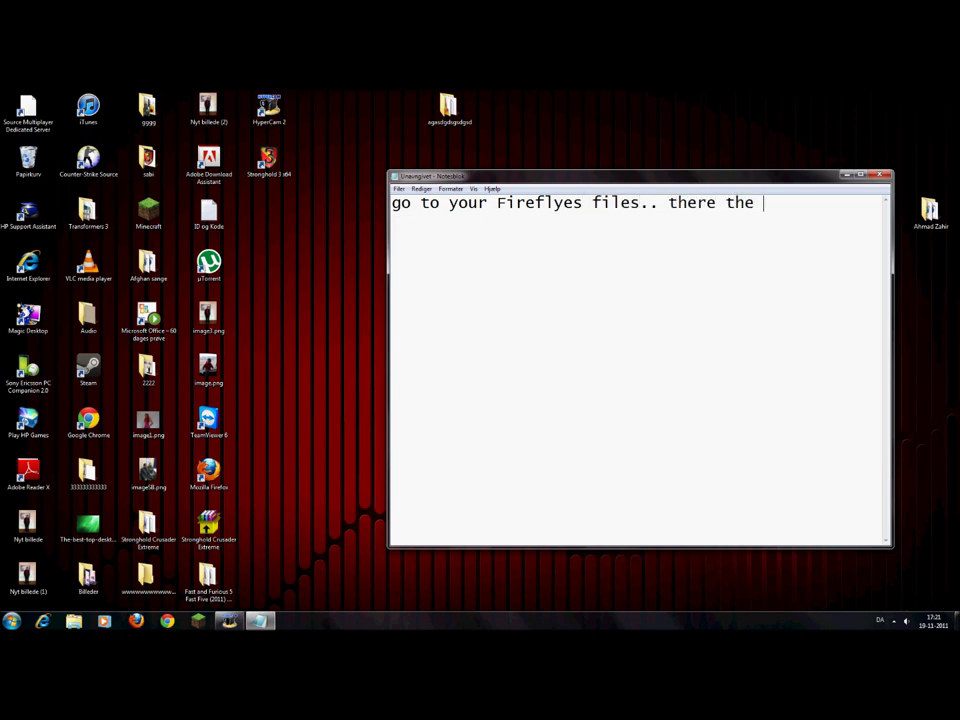
type("Stronghold 3 is")
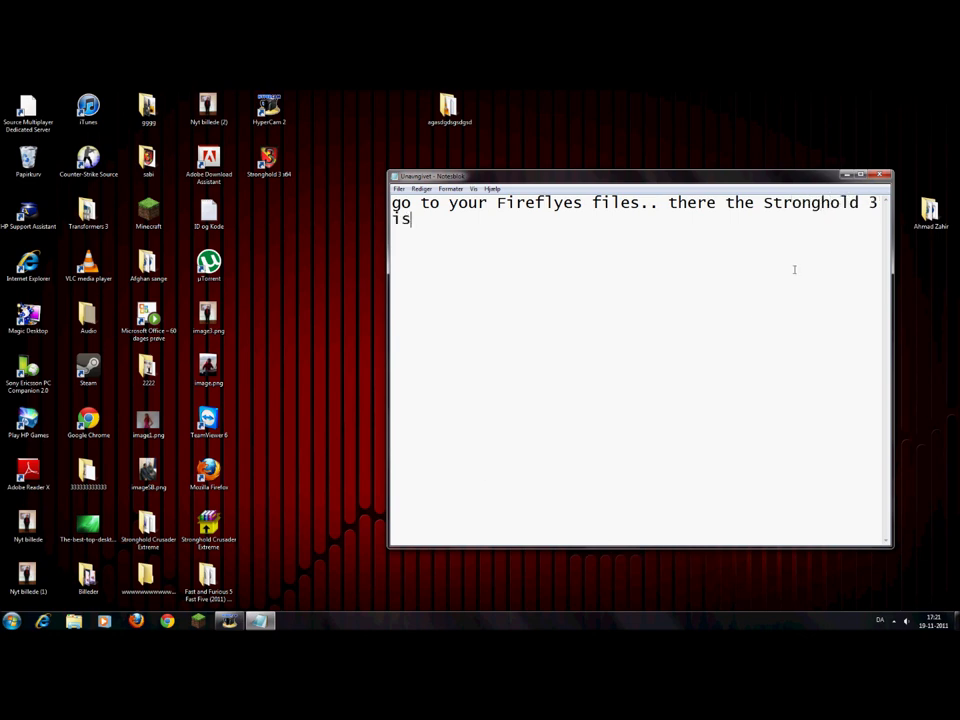
Minimize Notepad and open the Firefly Studios folder under Programmer (x86) on the C: drive.
left_click(848, 174)
key("super")
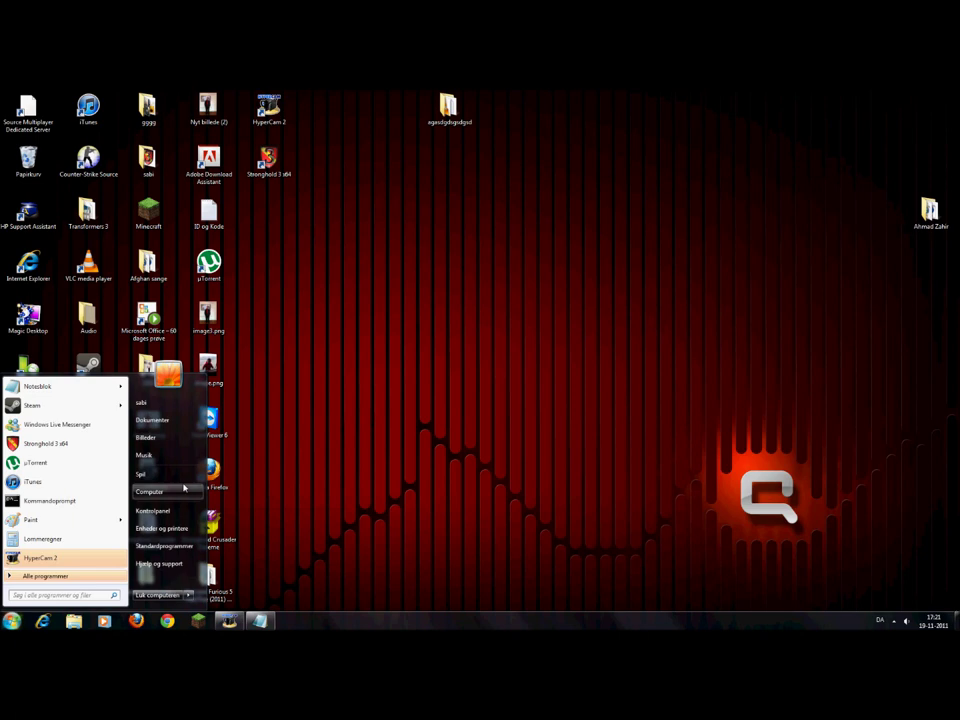
left_click(149, 492)
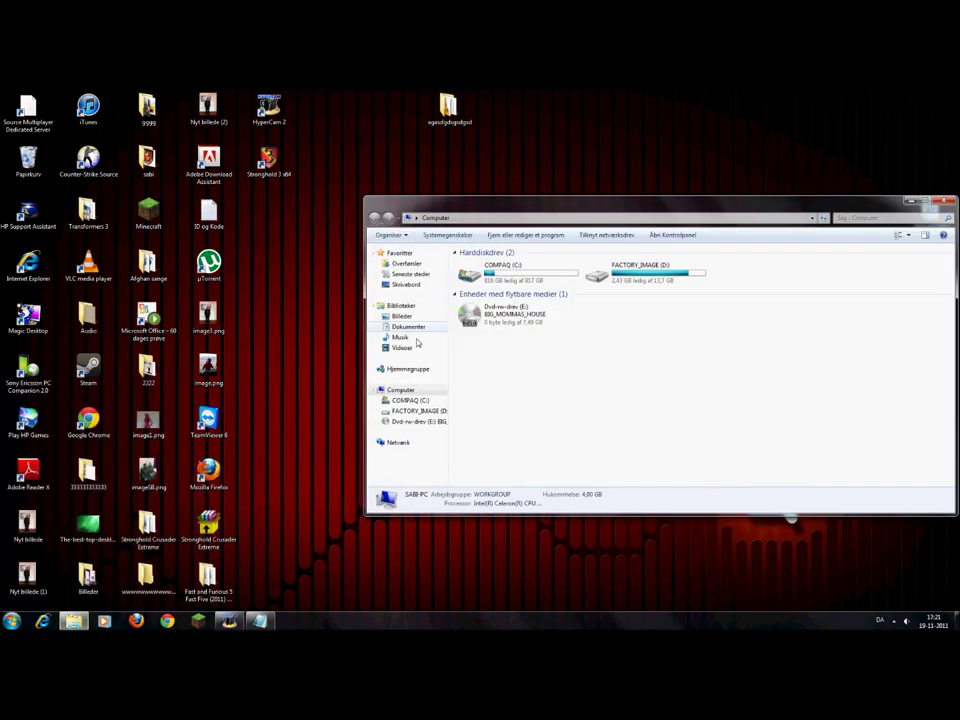
double_click(497, 272)
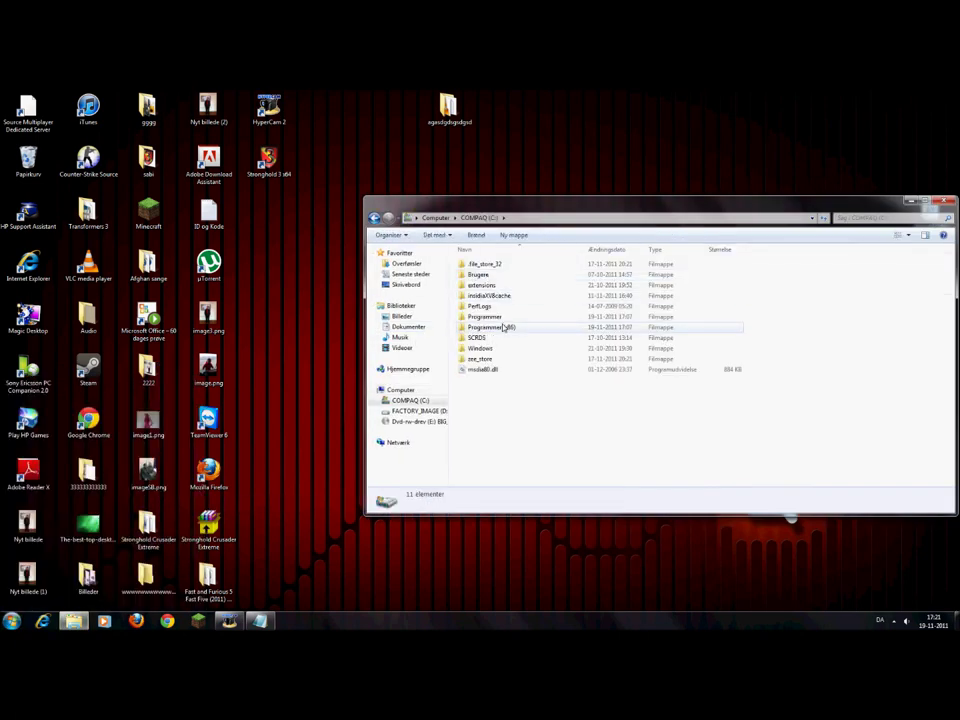
double_click(515, 328)
left_click(518, 328)
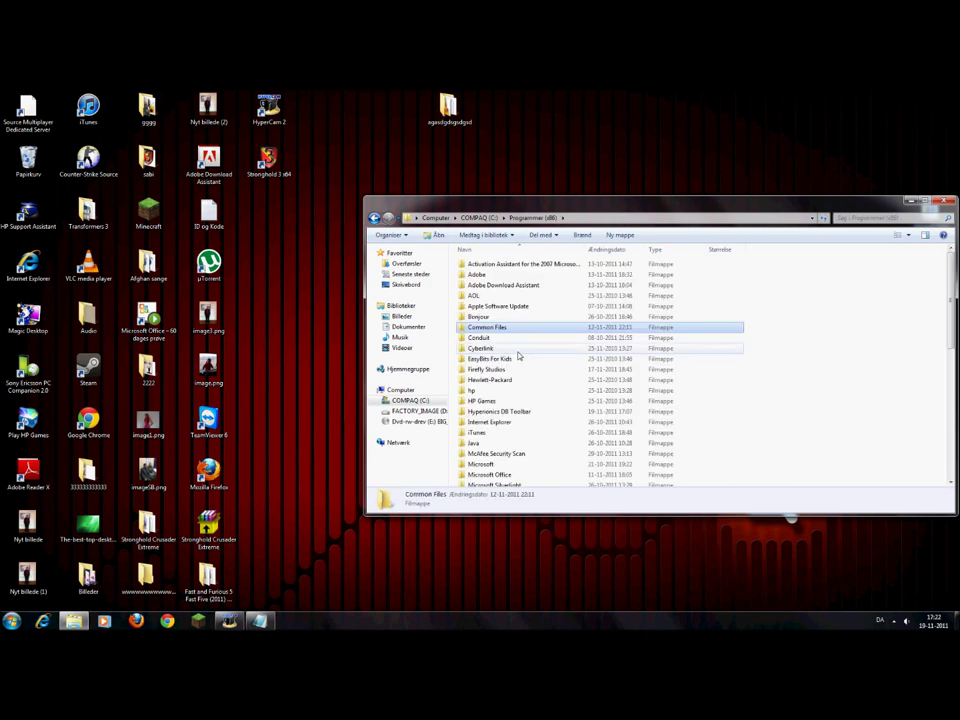
left_click(510, 371)
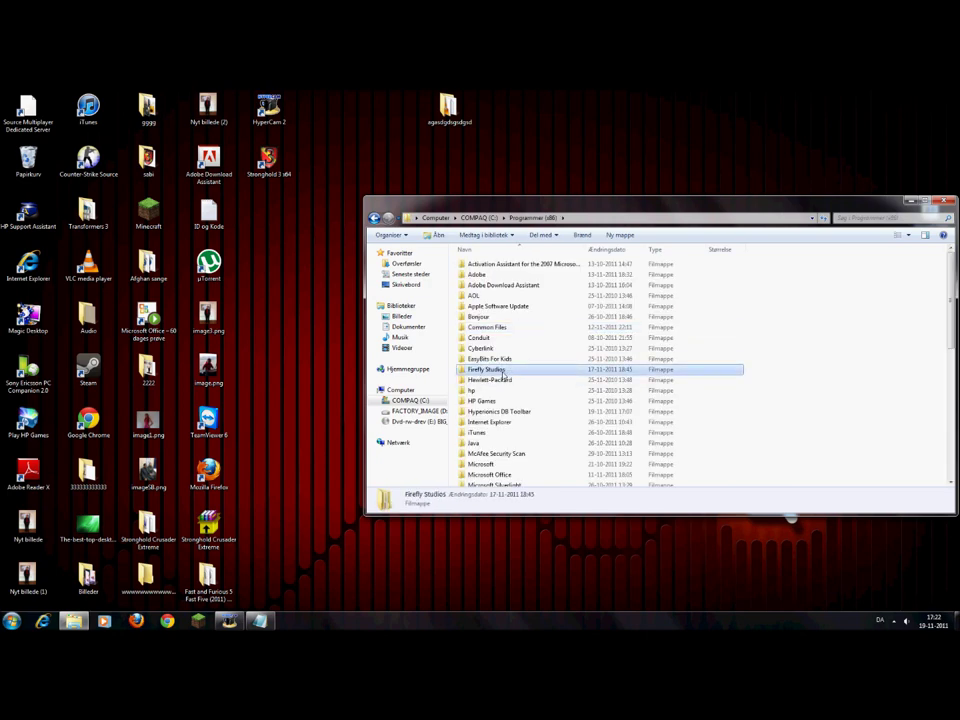
double_click(511, 373)
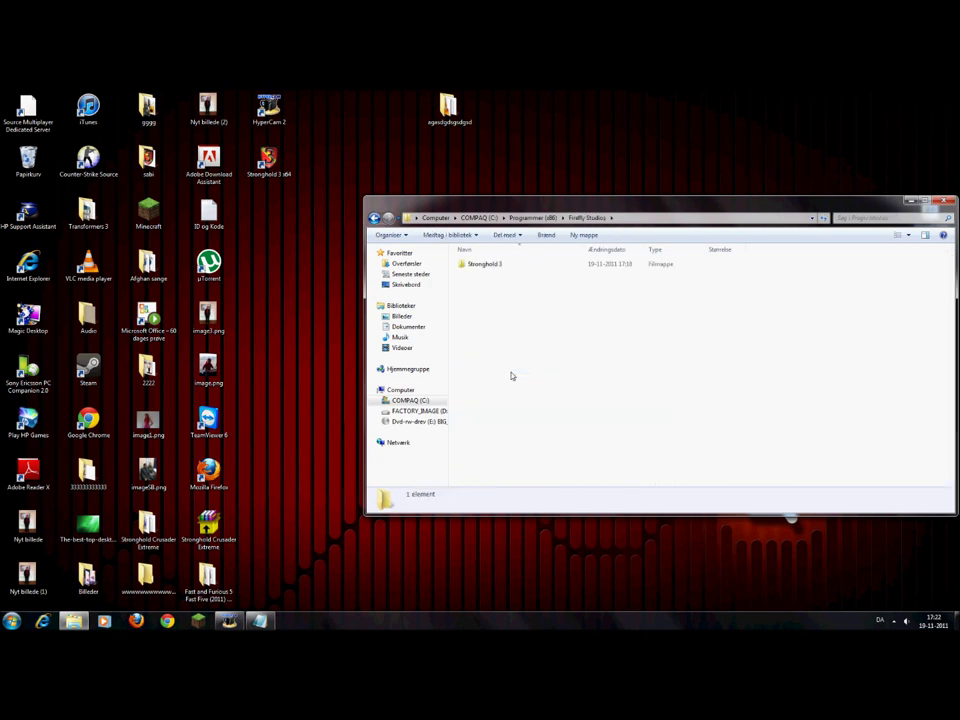
Open the Stronghold 3 folder and replace the Notepad message with "so now your in go to your downloaded file again this!".
double_click(519, 268)
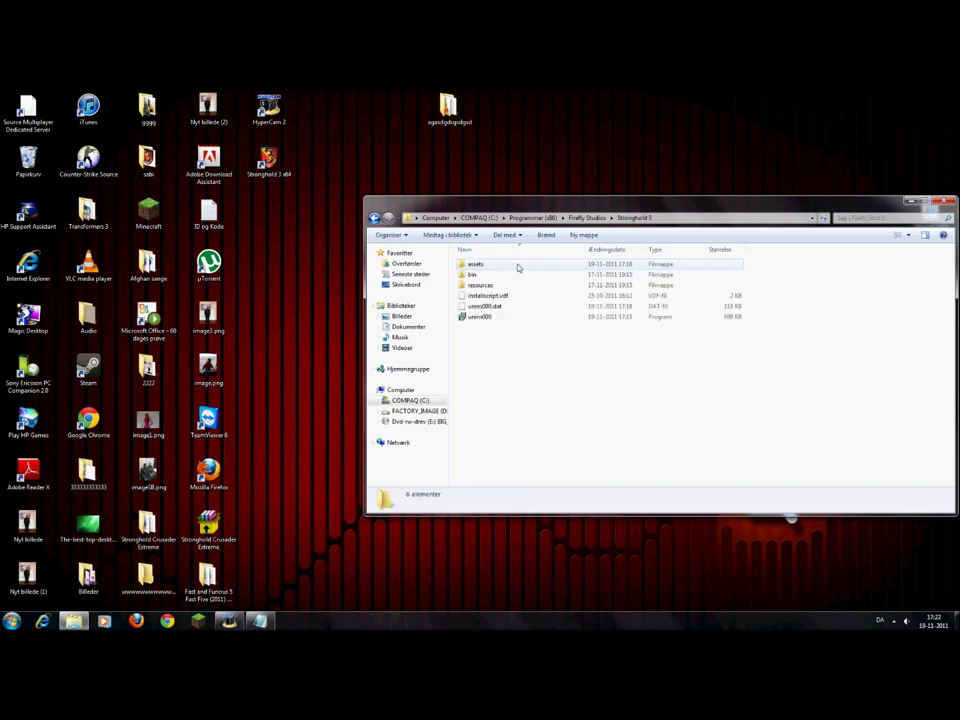
key("alt+Tab")
key("ctrl+a")
type("so now your in go to you")
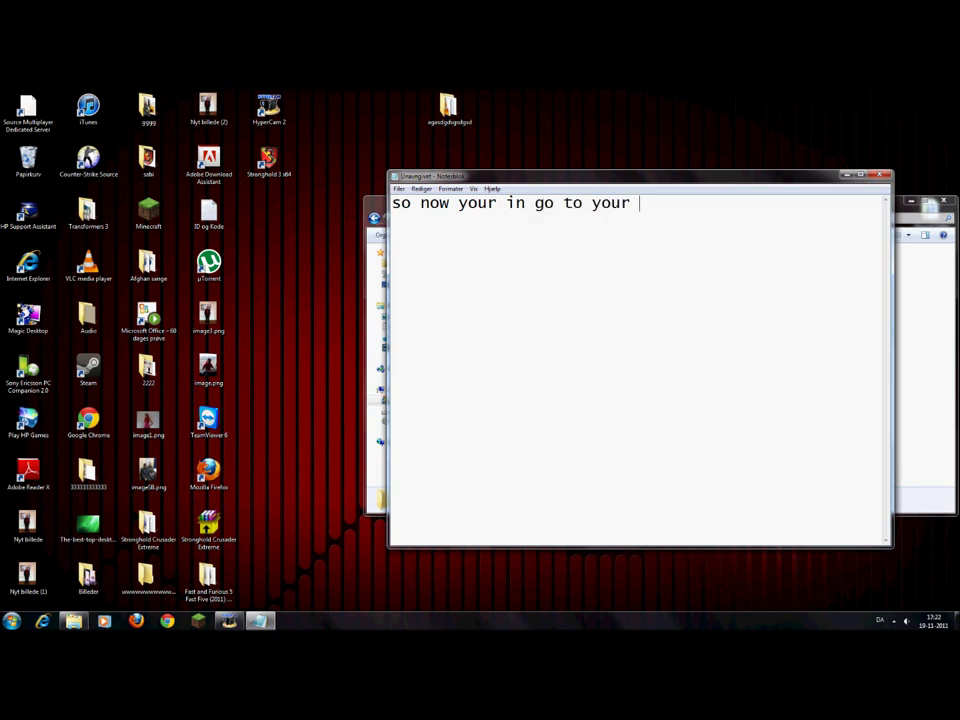
left_click(911, 201)
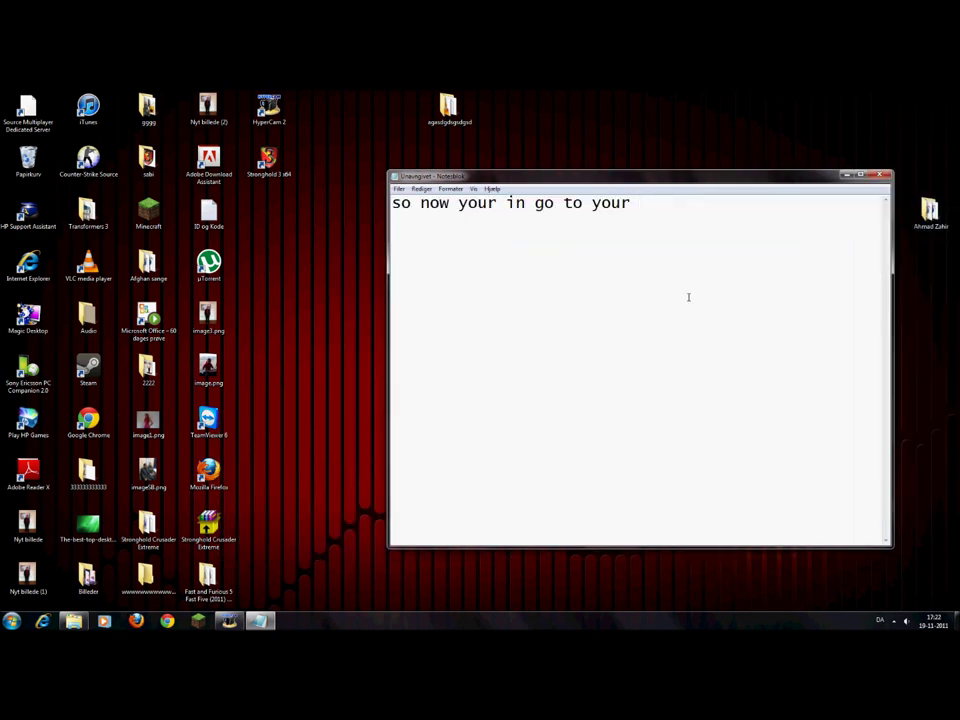
type("r  downloaded file agai")
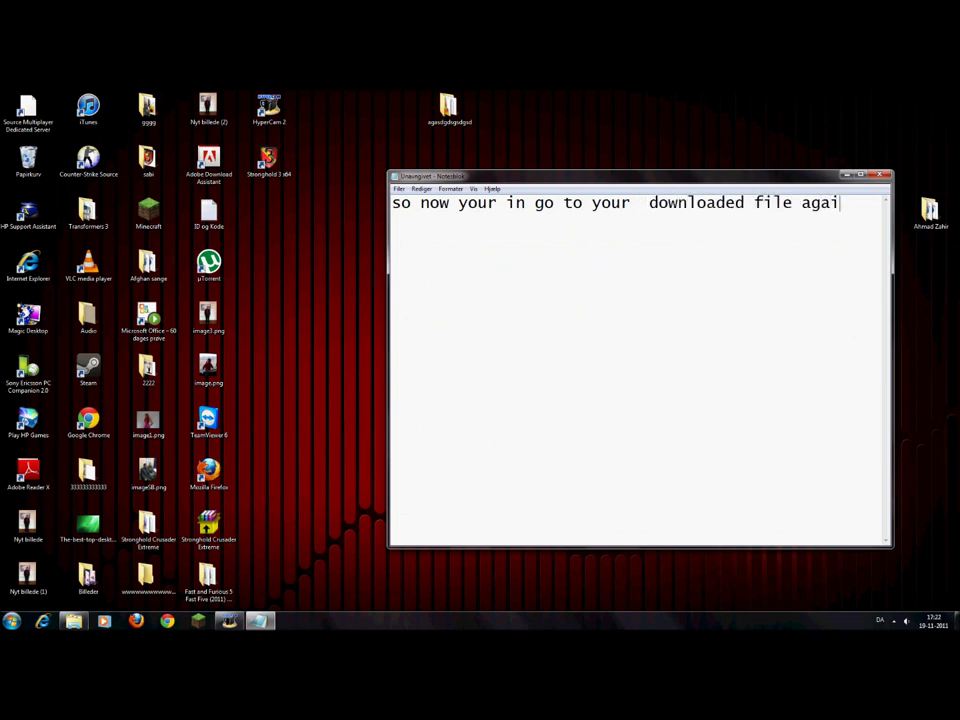
type("n this!")
Open the agasdgdsgsdgsd folder from the desktop and replace the Notepad message with "now go into SKIDROW".
left_click_drag(606, 141, 426, 107)
double_click(426, 107)
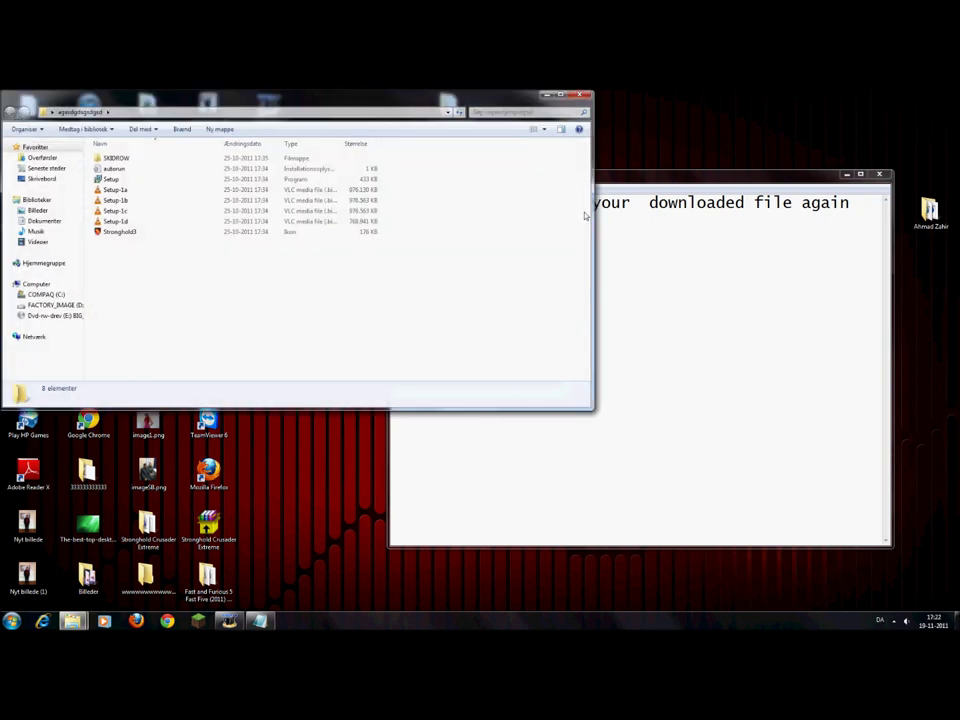
left_click(615, 249)
key("ctrl+a")
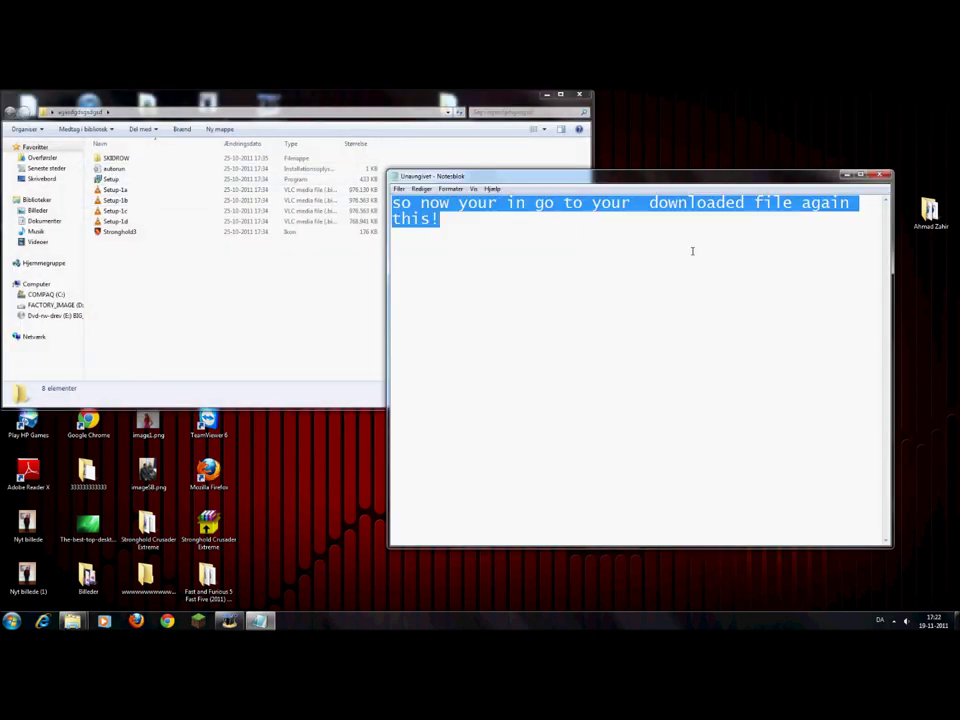
type("now go into ")
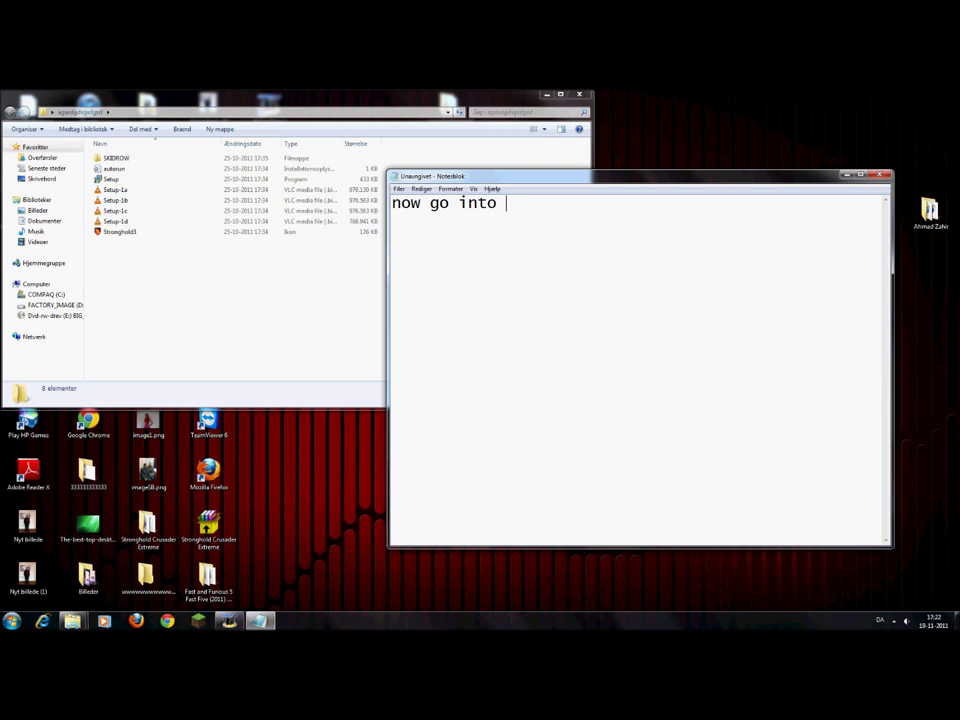
type("SKIDROW")
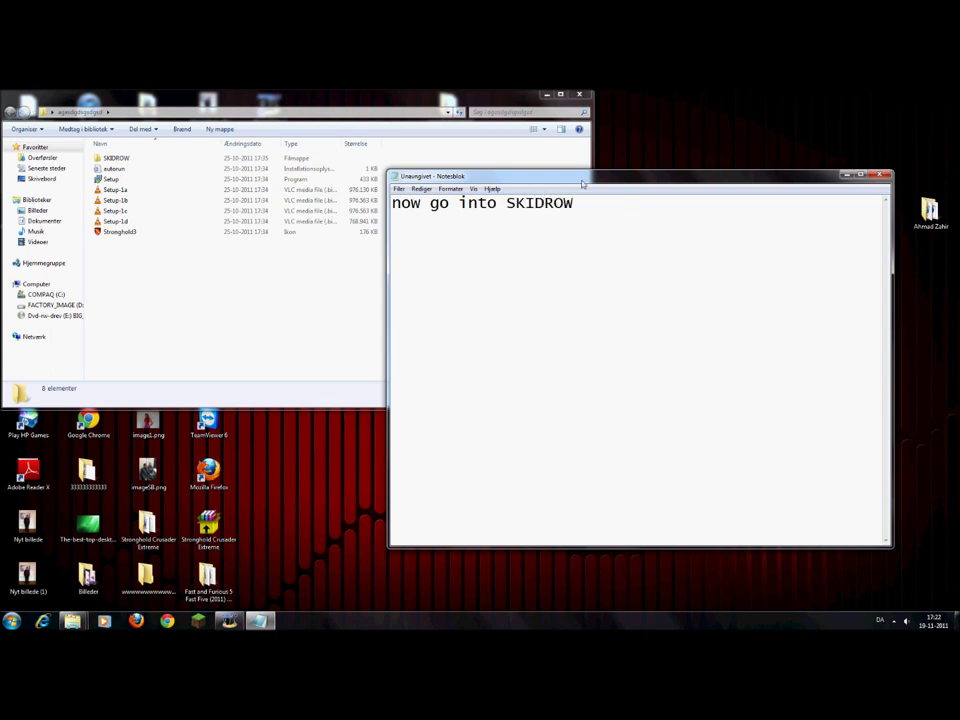
key("ctrl+a")
Open the SKIDROW folder and replace the Notepad message with "now you see a file called bin just drag and drop it here".
double_click(193, 160)
left_click(734, 263)
key("ctrl+a")
type("now you see a file called bin")
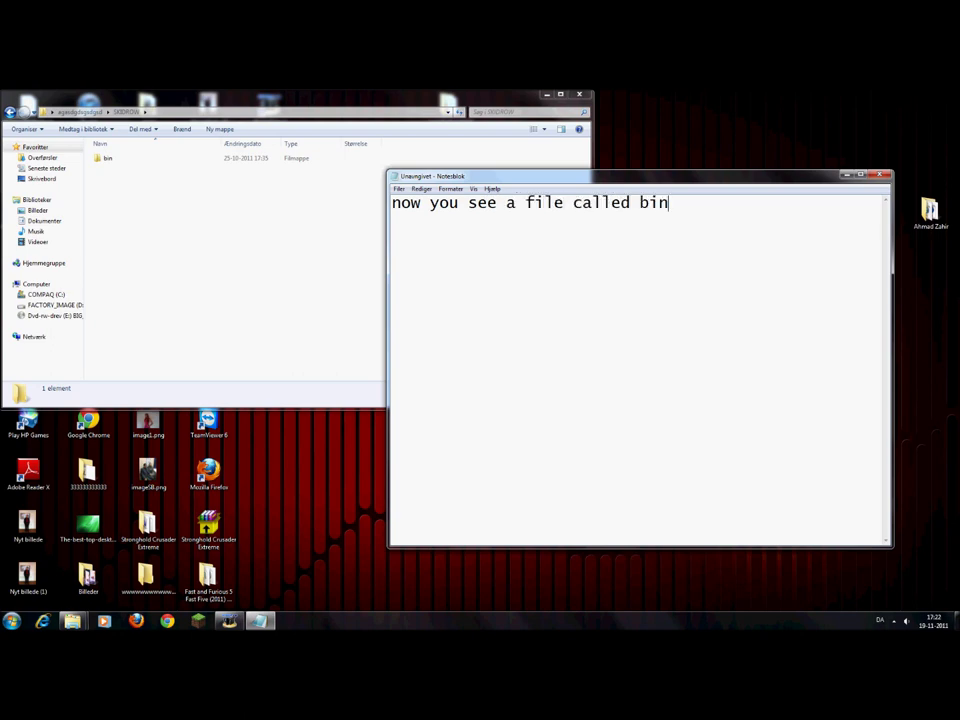
type(" just drag ")
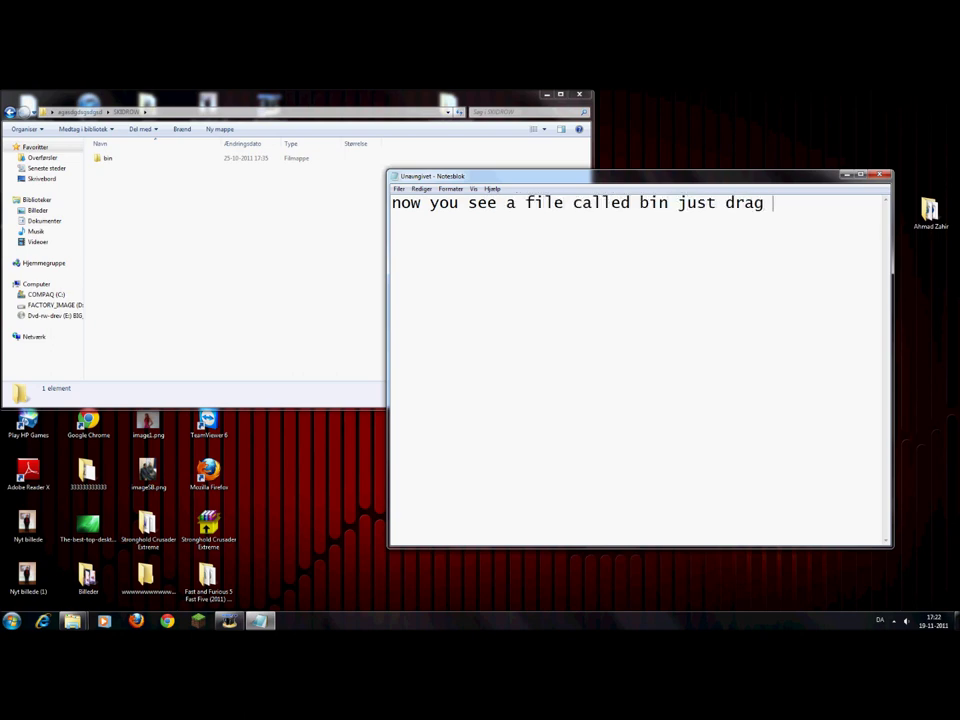
type("and drop it here")
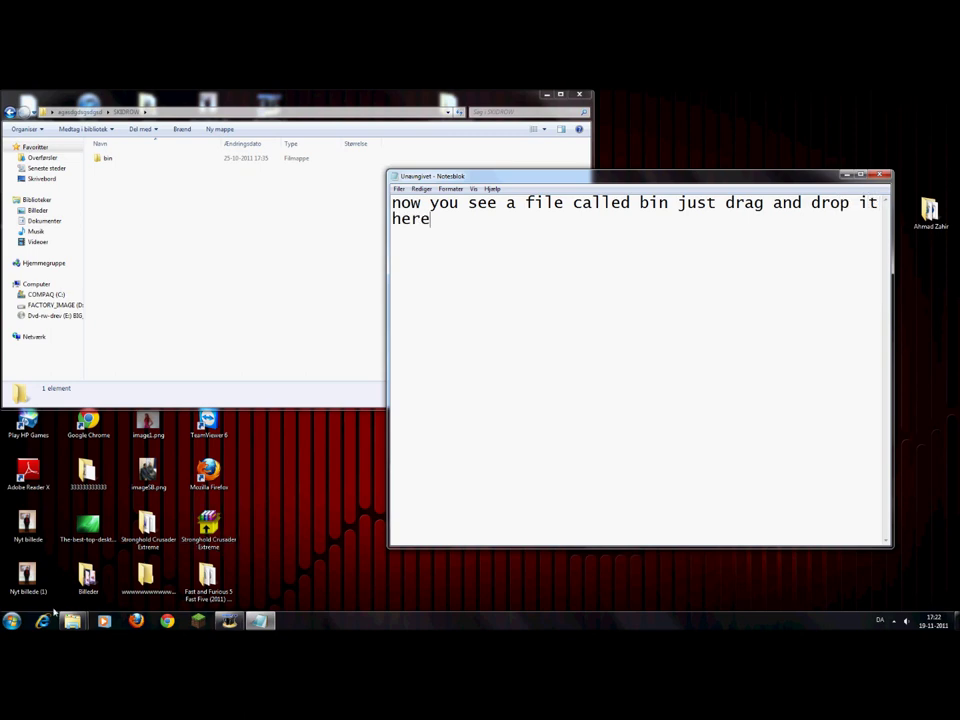
Move the bin folder from SKIDROW into the Stronghold 3 folder, merging folders, replacing existing files and granting administrator permission.
mouse_move(72, 621)
left_click(69, 571)
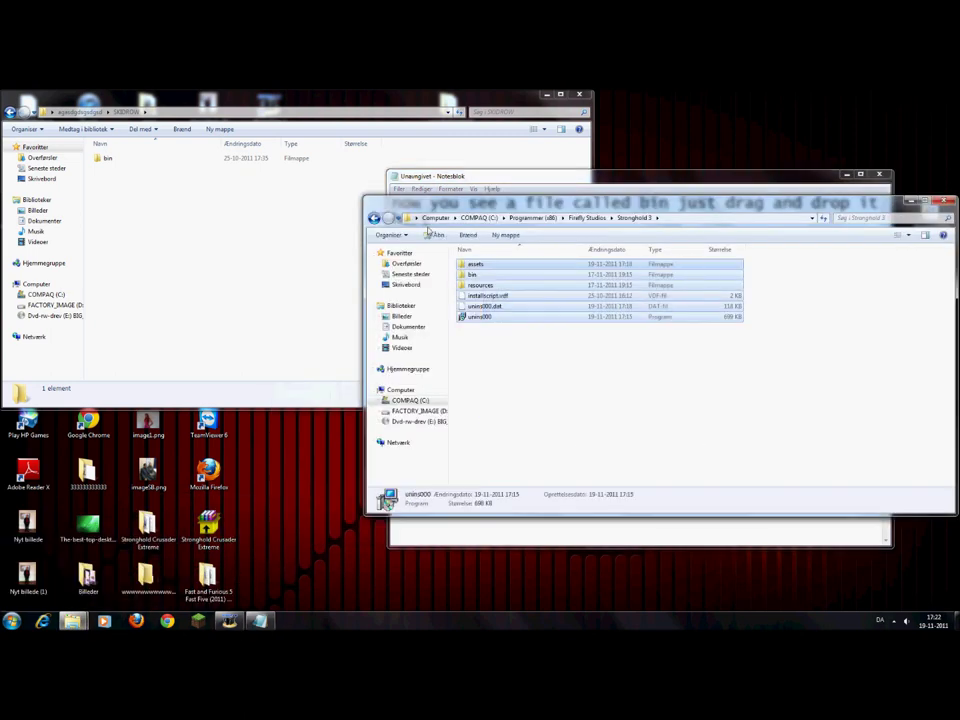
left_click_drag(237, 158, 432, 285)
left_click(525, 457)
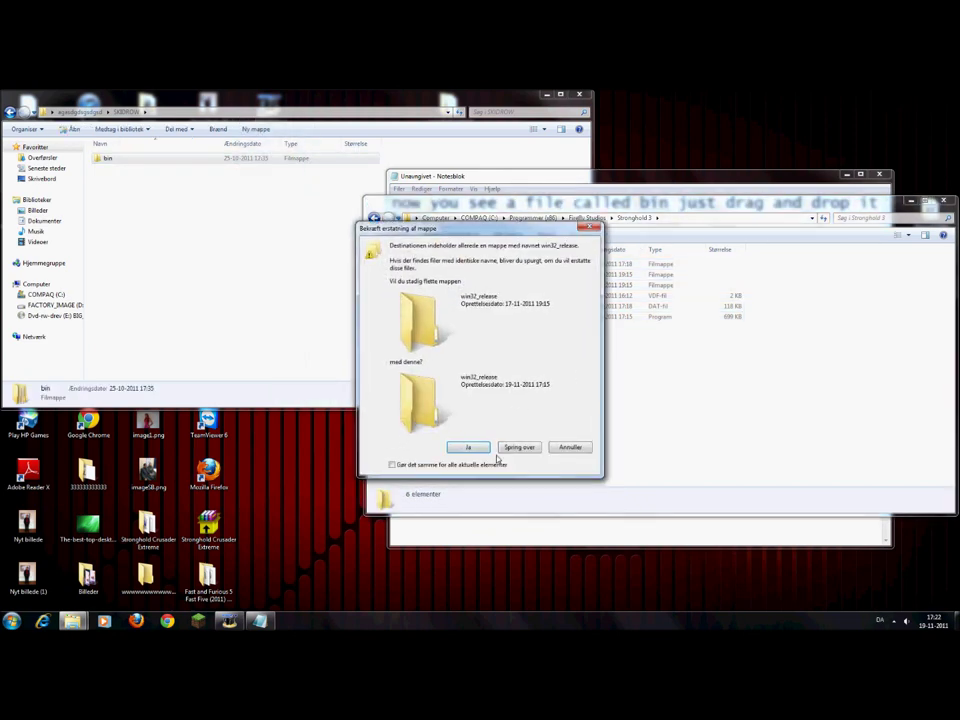
left_click(466, 448)
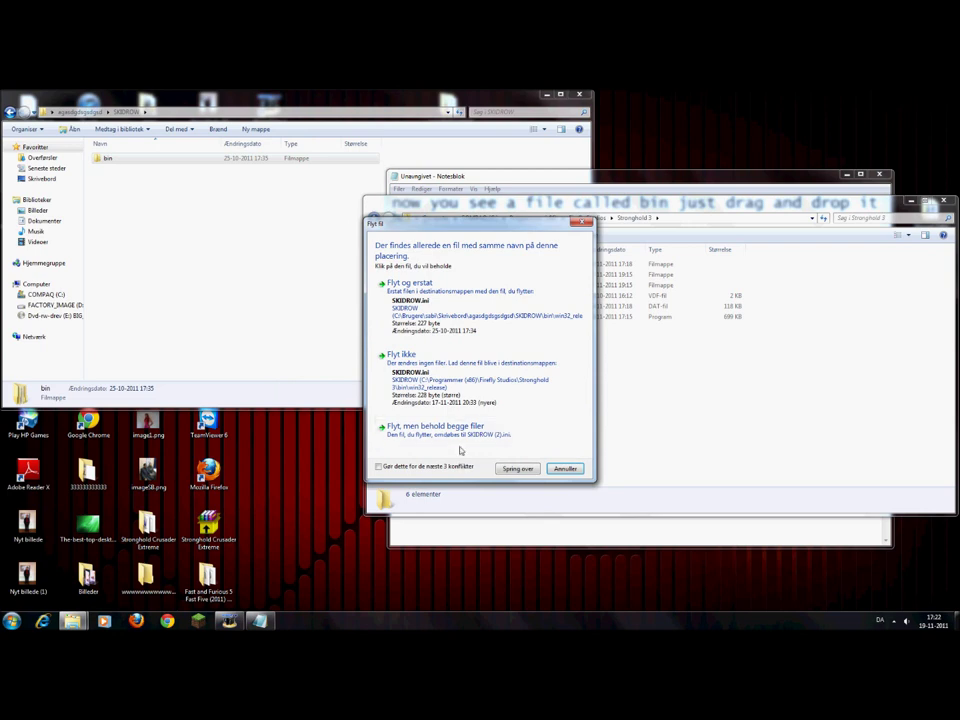
left_click(470, 320)
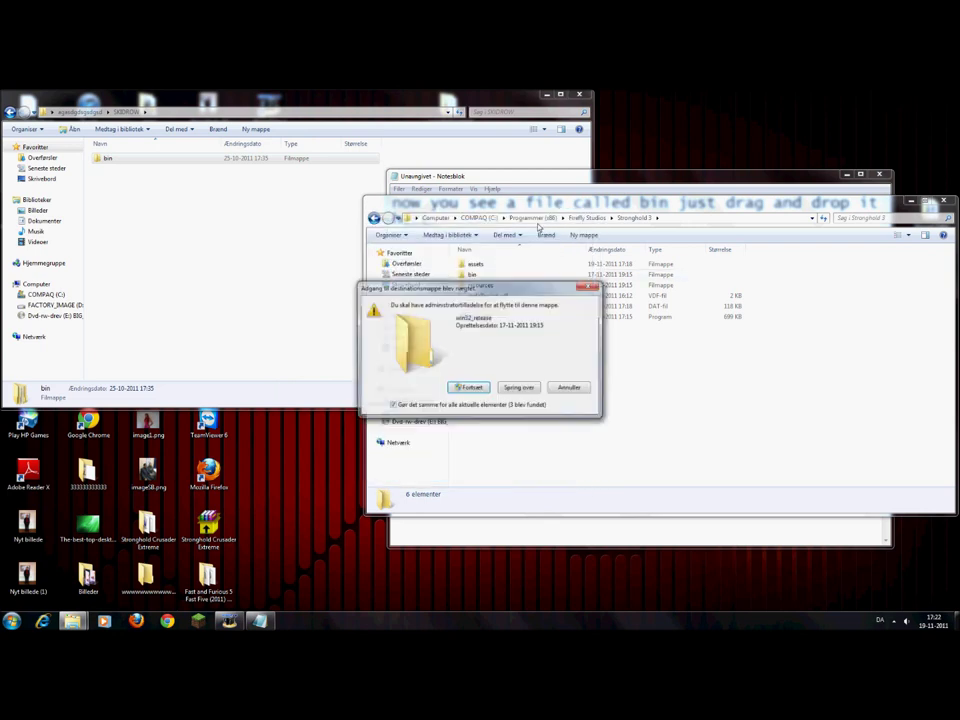
left_click(469, 388)
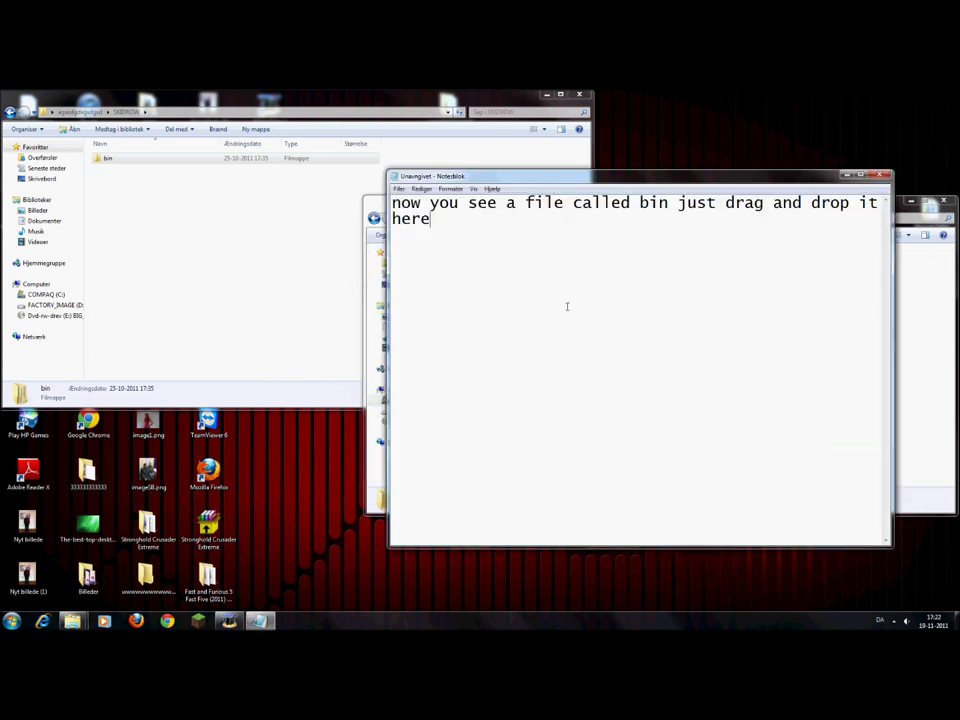
Replace the Notepad message with "say yes to all".
key("alt+Tab")
key("ctrl+a")
type("say yes to all")
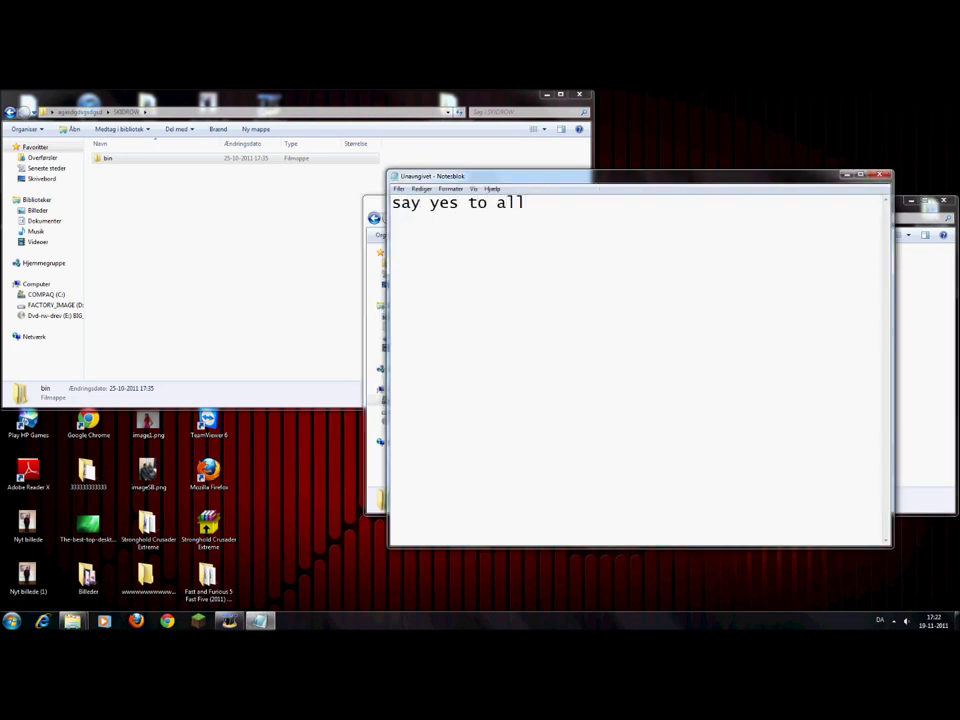
key("ctrl+a")
Close the SKIDROW folder window and replace the Notepad message with "so now we are done.".
left_click(846, 175)
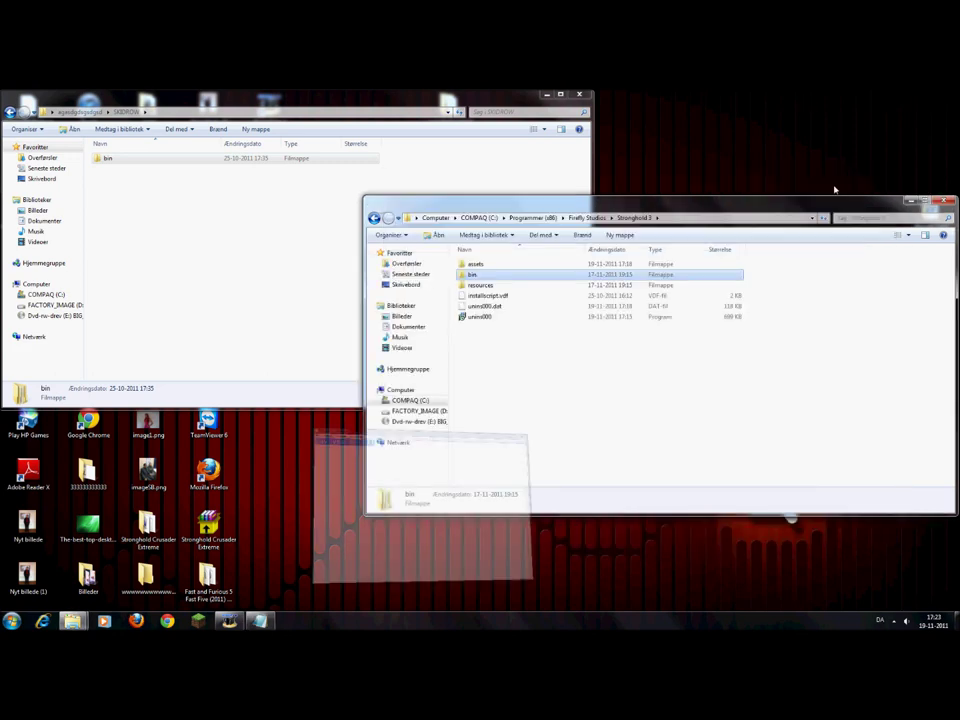
left_click(588, 96)
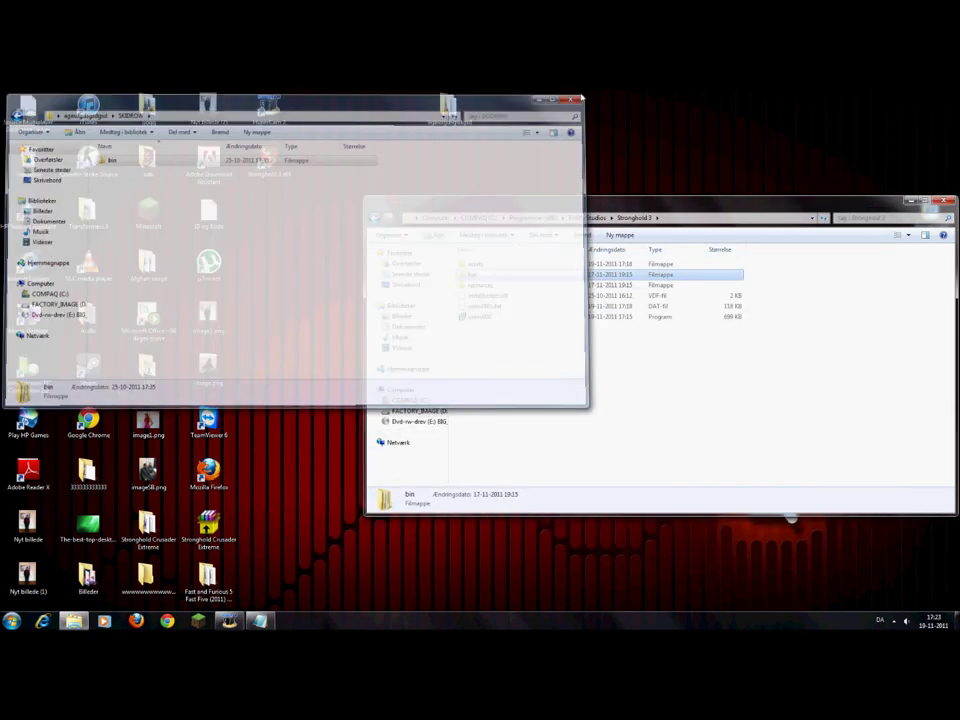
left_click(258, 621)
key("ctrl+a")
type("so now we are")
type(" done bu")
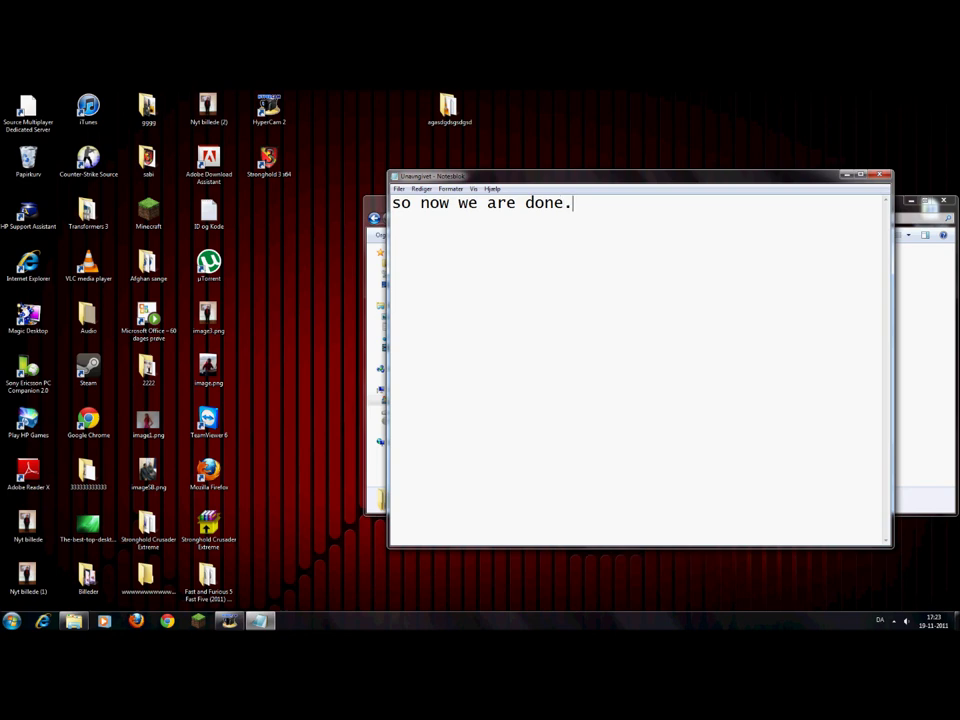
Replace the Notepad message with "so now we just run the game but you need to run it as Admin".
key("ctrl+a")
key("BackSpace")
type("so now j")
type("e just")
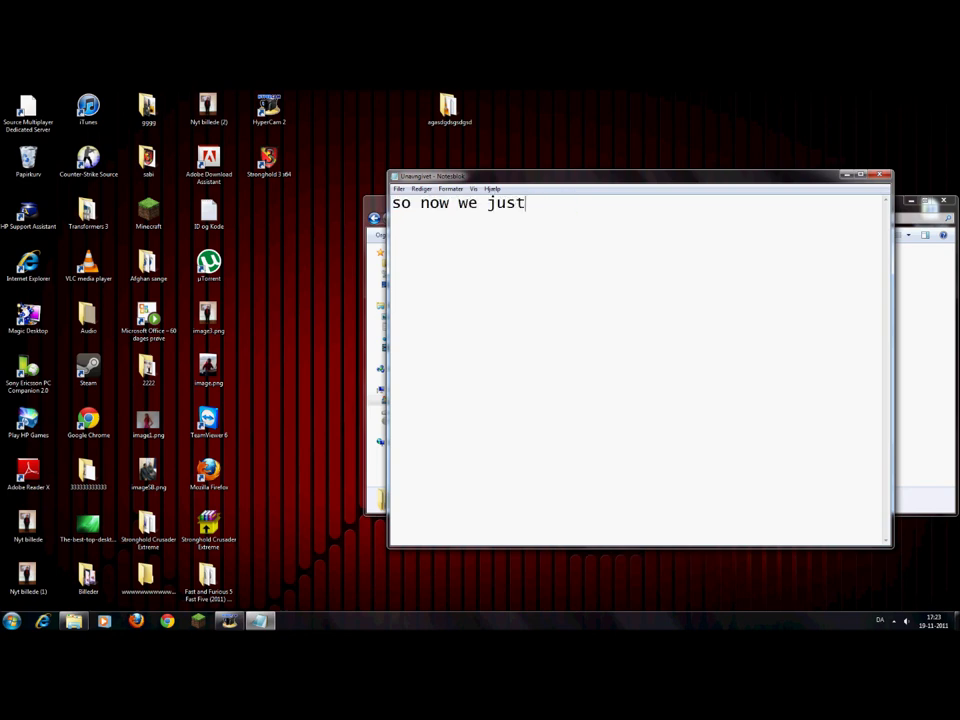
type(" run the game but you need to run it as Admin")
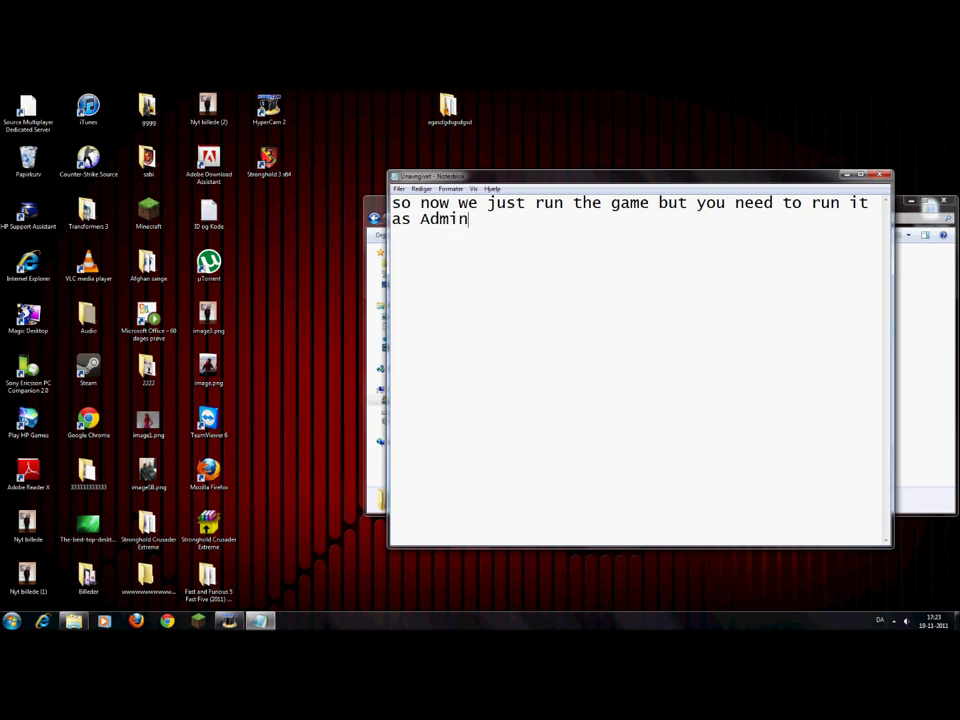
key("ctrl+a")
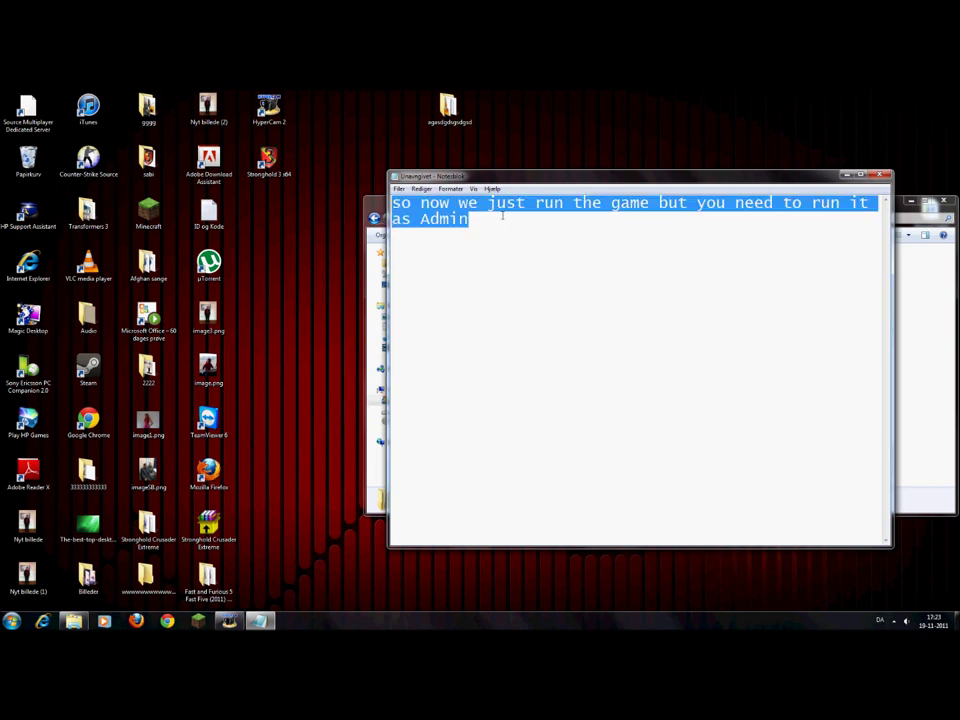